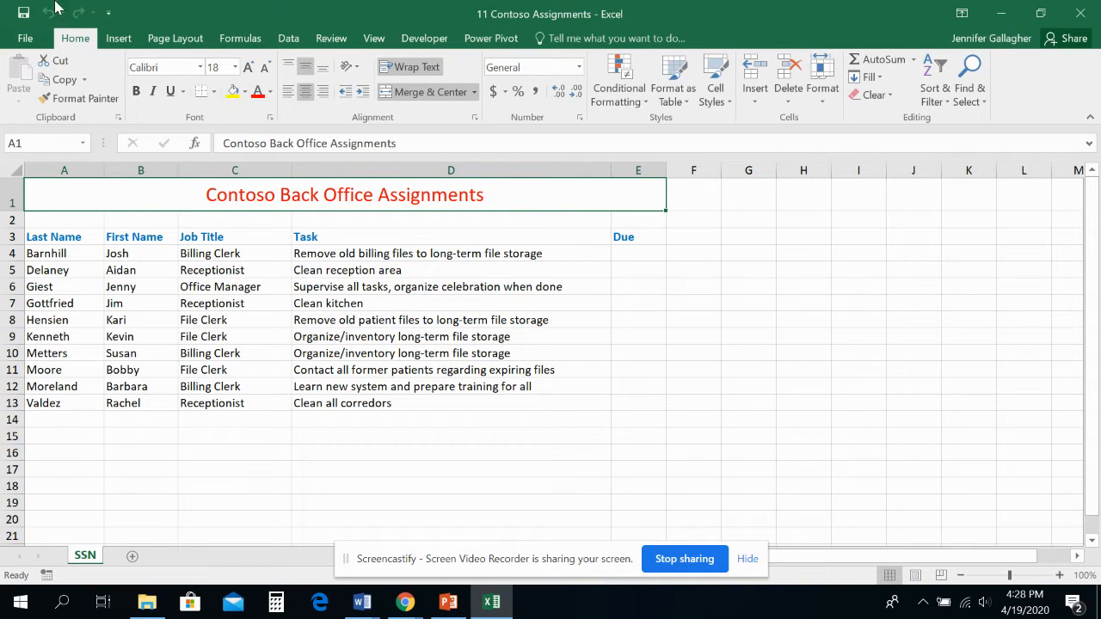
# - Save a copy of the workbook as "11 Assignments Solution" in the current L11 - Practice Files folder
pyautogui.click(25, 38)
pyautogui.click(34, 182)
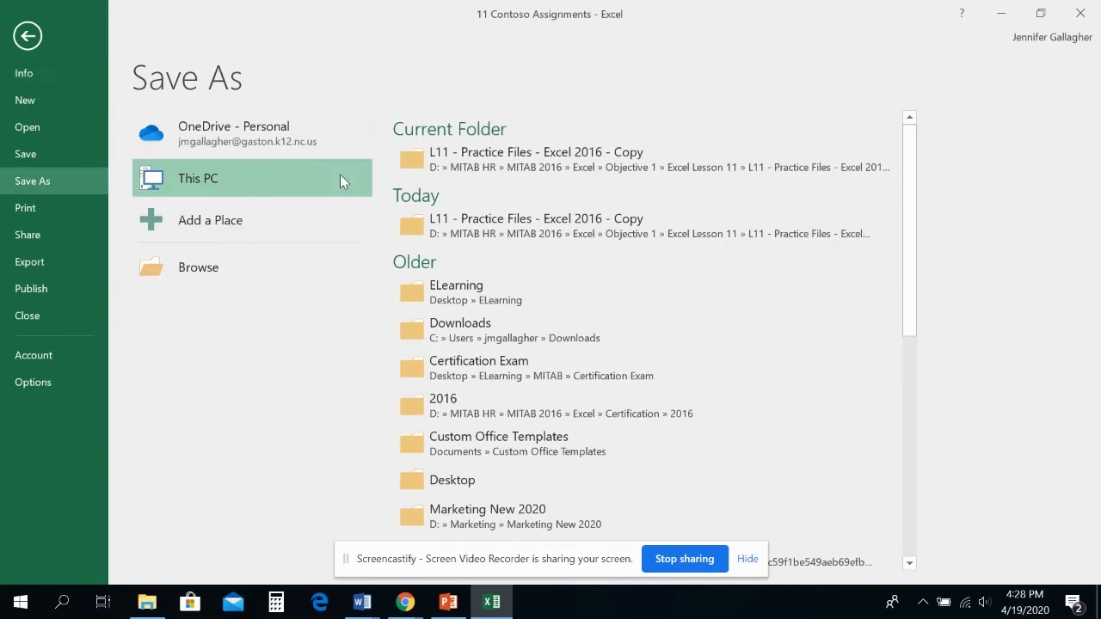
pyautogui.click(500, 166)
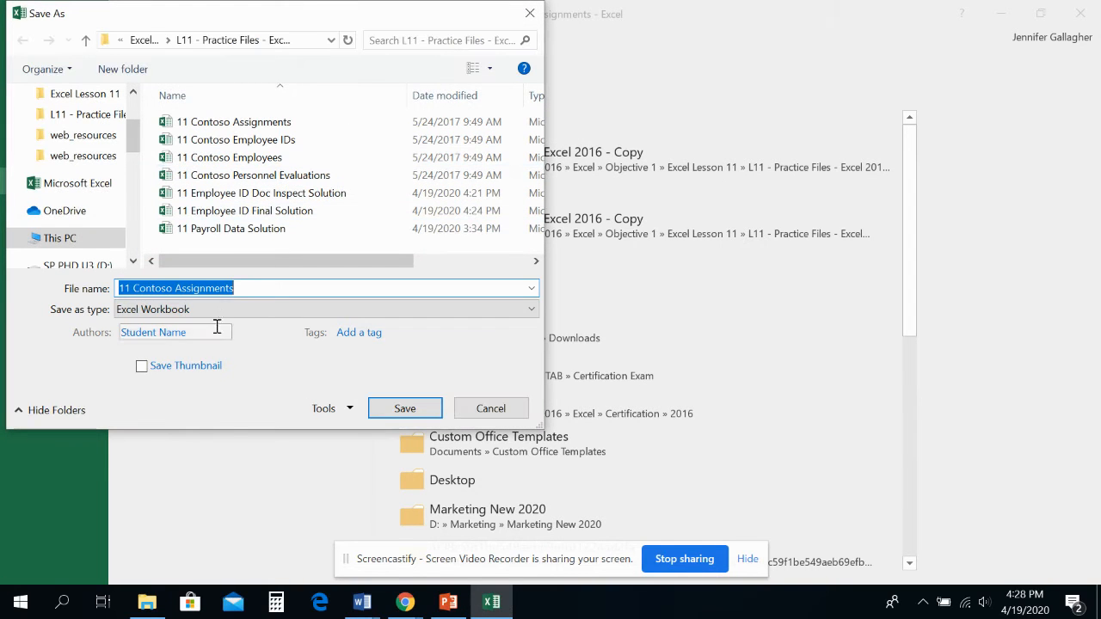
pyautogui.click(269, 289)
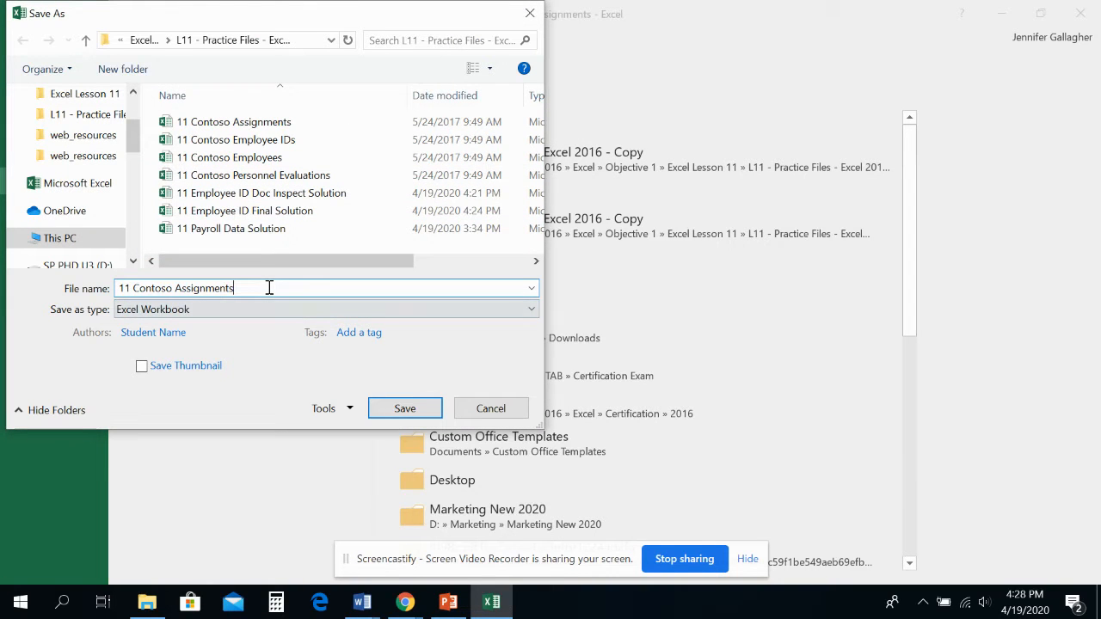
pyautogui.press('BackSpace')
pyautogui.press('BackSpace')
pyautogui.press('BackSpace')
pyautogui.press('BackSpace')
pyautogui.press('BackSpace')
pyautogui.press('BackSpace')
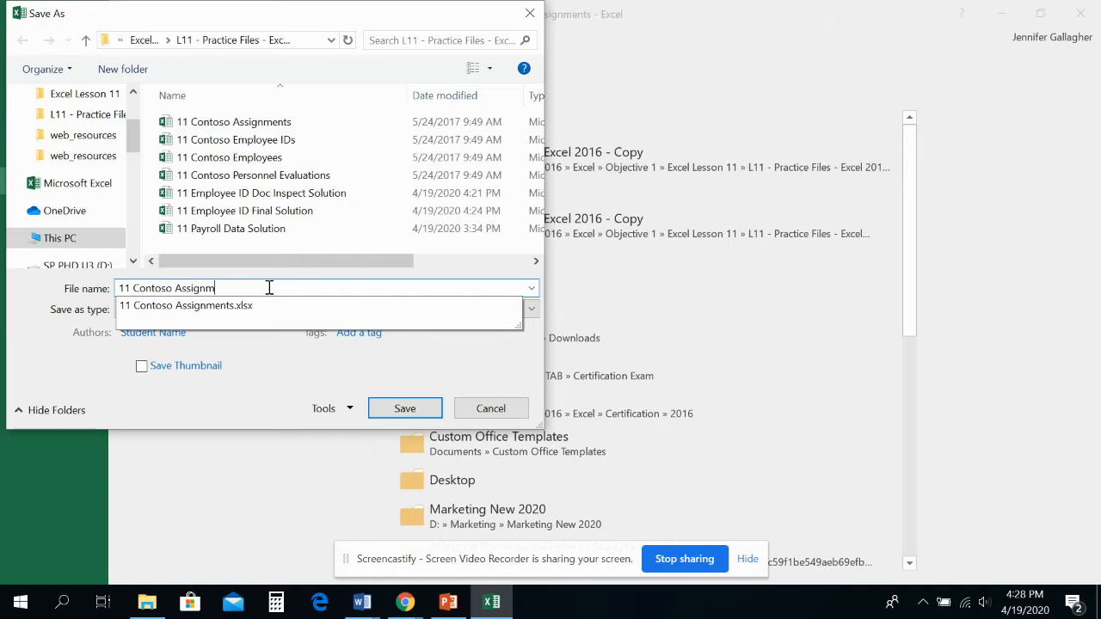
pyautogui.press('BackSpace')
pyautogui.press('BackSpace')
pyautogui.press('BackSpace')
pyautogui.press('BackSpace')
pyautogui.press('BackSpace')
pyautogui.press('BackSpace')
pyautogui.press('BackSpace')
pyautogui.press('BackSpace')
pyautogui.press('BackSpace')
pyautogui.press('BackSpace')
pyautogui.press('BackSpace')
pyautogui.press('BackSpace')
pyautogui.press('BackSpace')
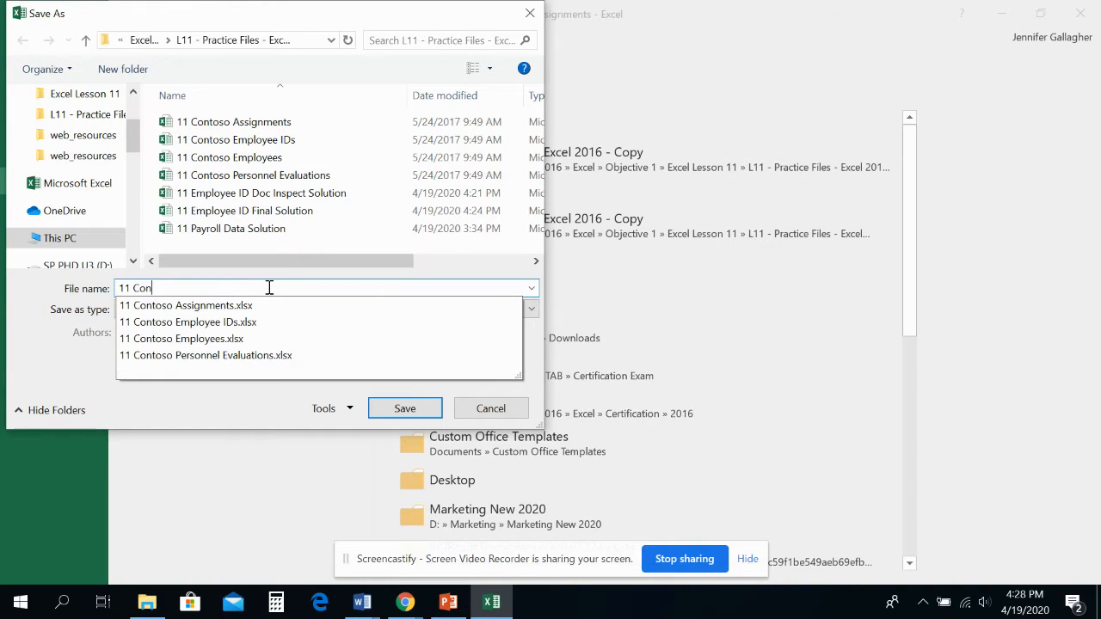
pyautogui.write('Assi')
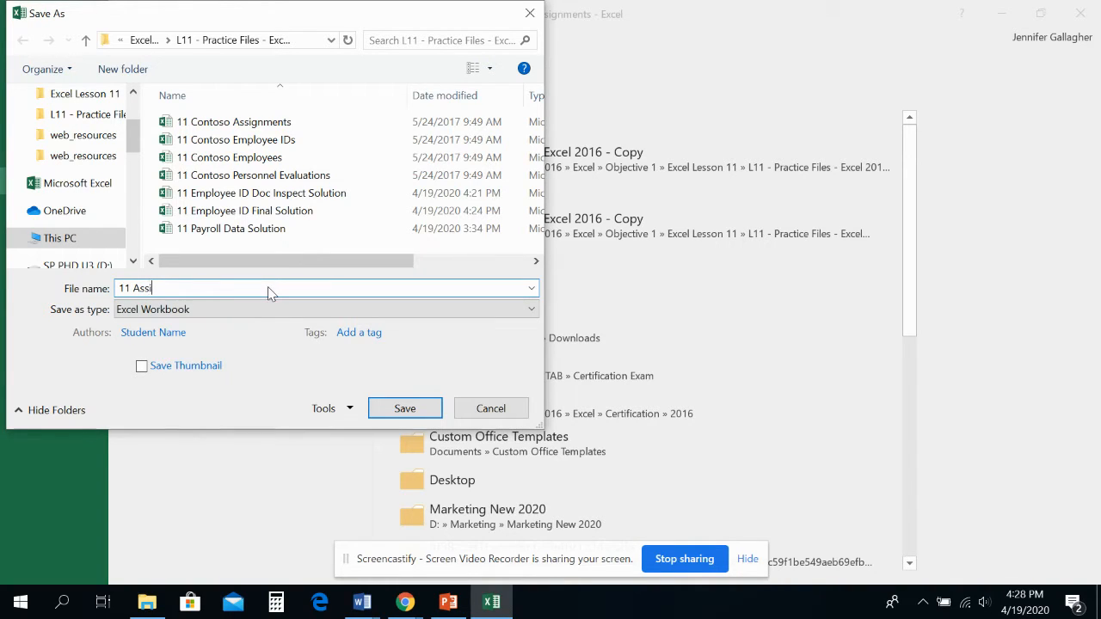
pyautogui.write('gnments Solution')
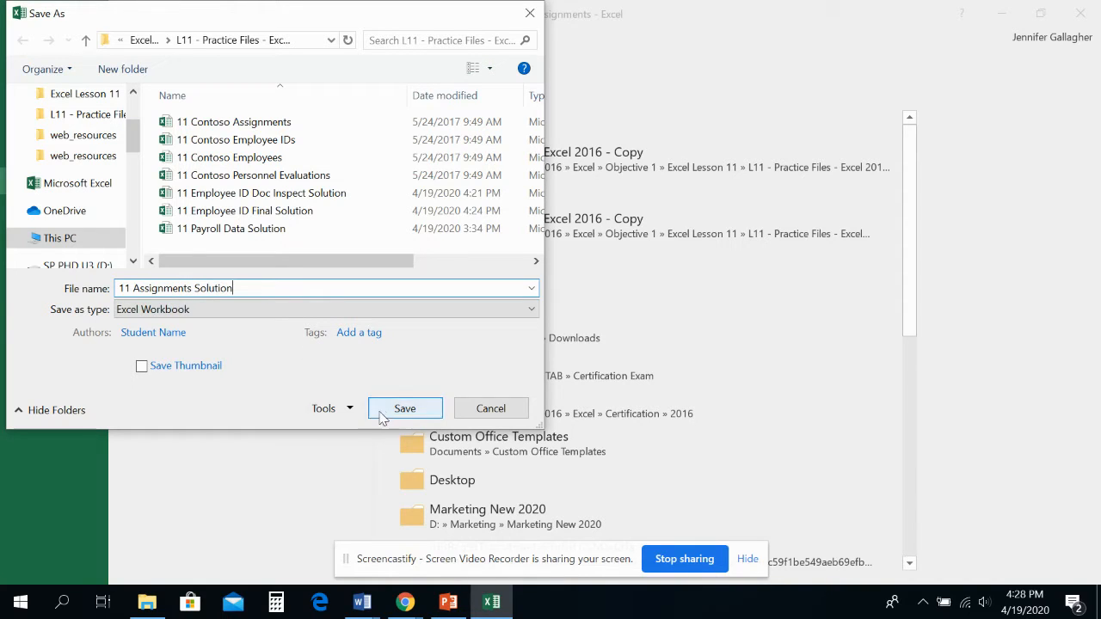
pyautogui.click(407, 410)
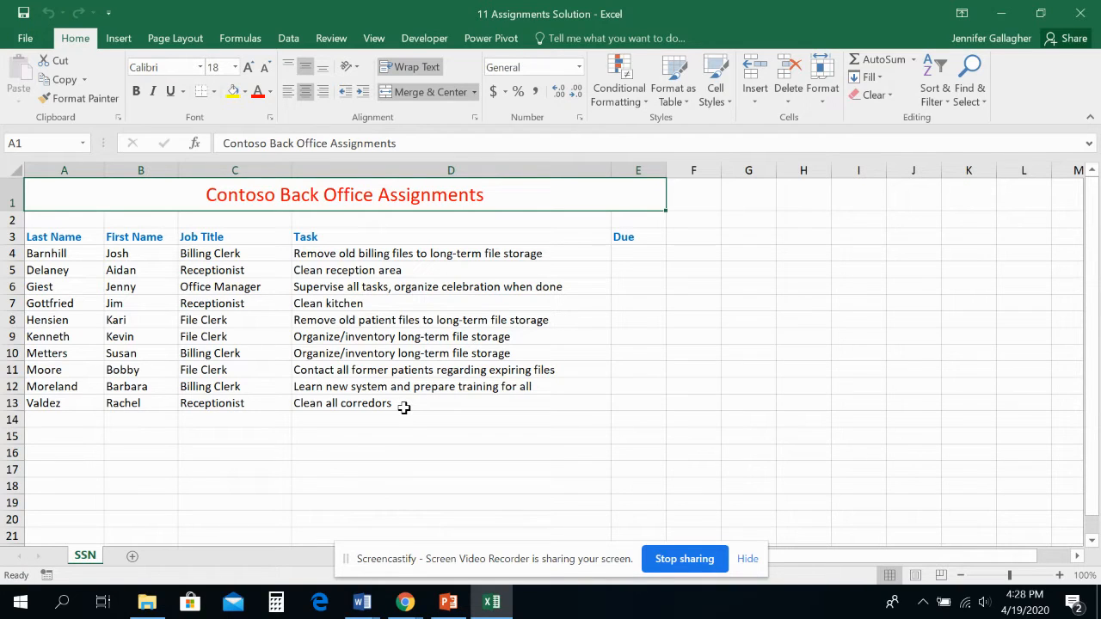
# - Protect and share the workbook with track changes, without a password, and accept saving it
pyautogui.click(331, 39)
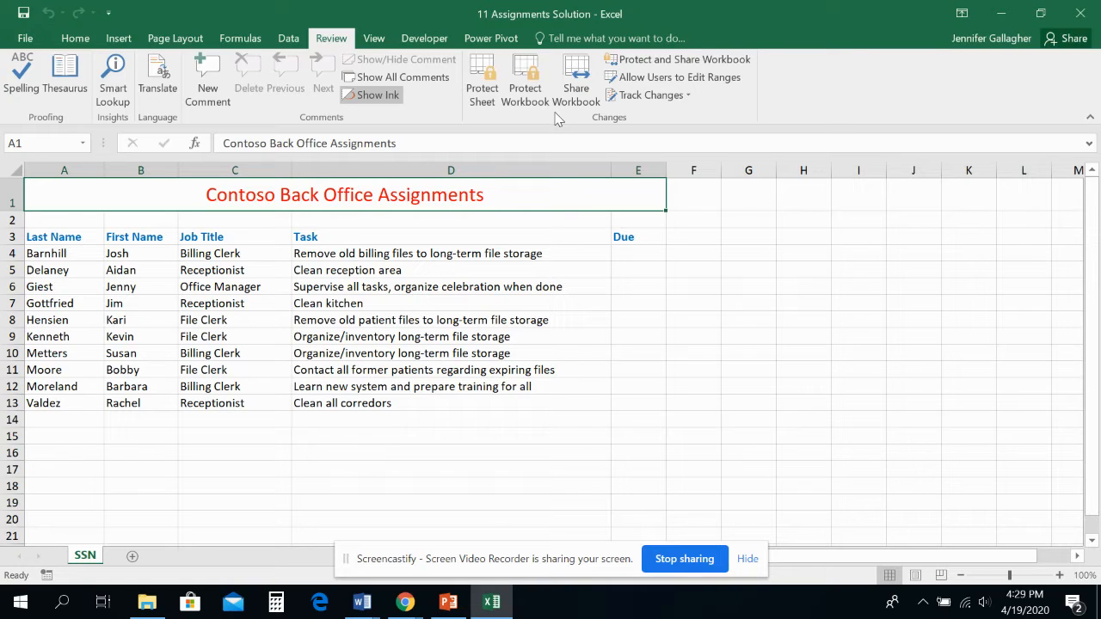
pyautogui.click(641, 66)
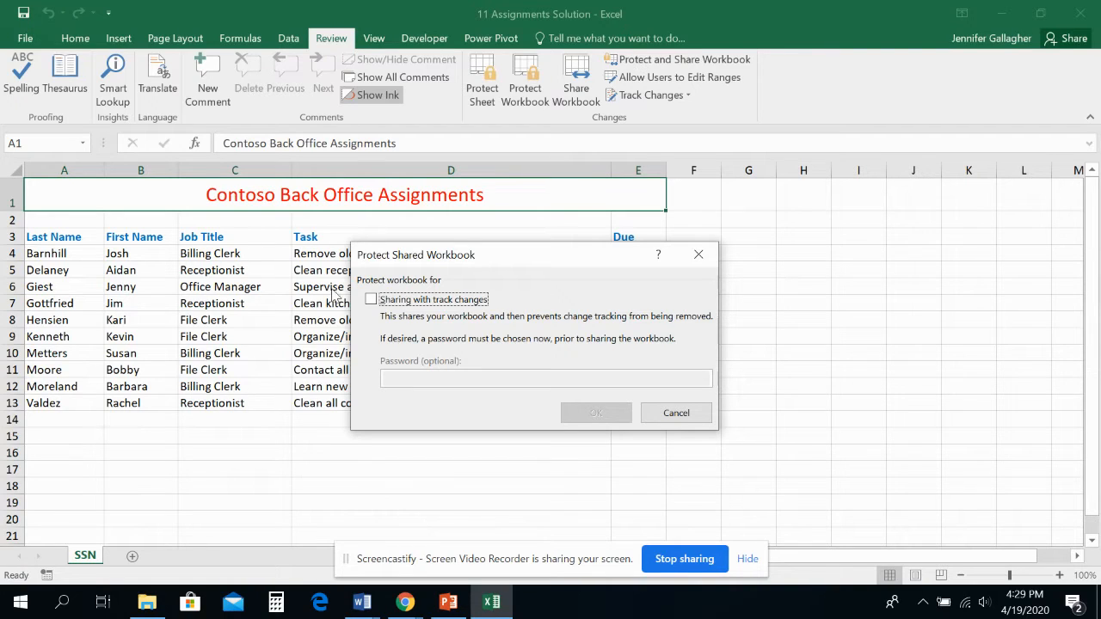
pyautogui.click(371, 301)
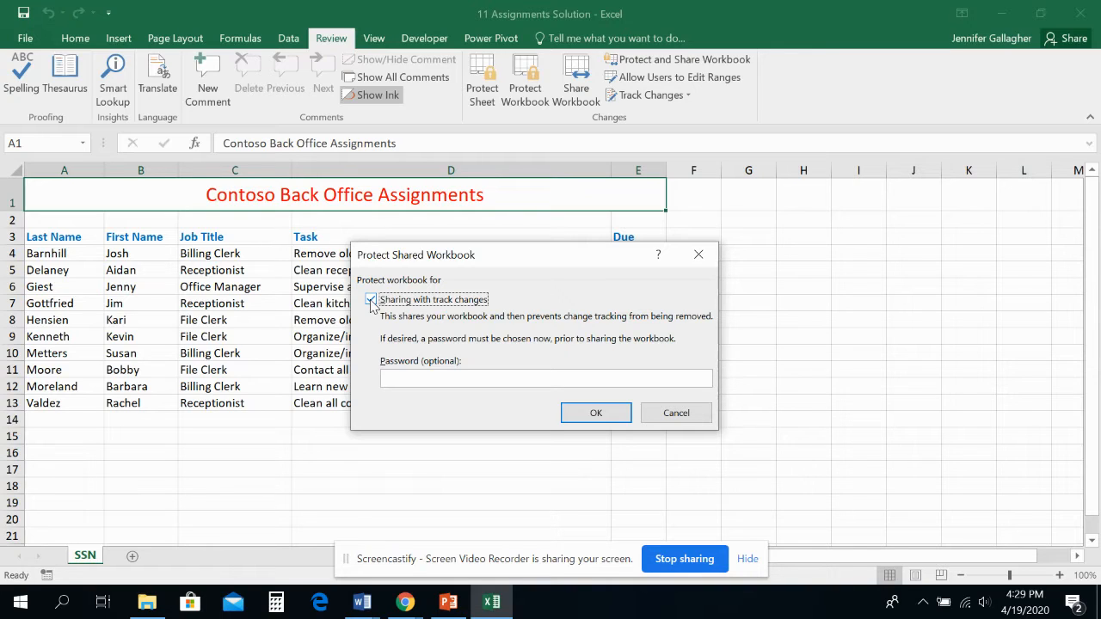
pyautogui.click(595, 413)
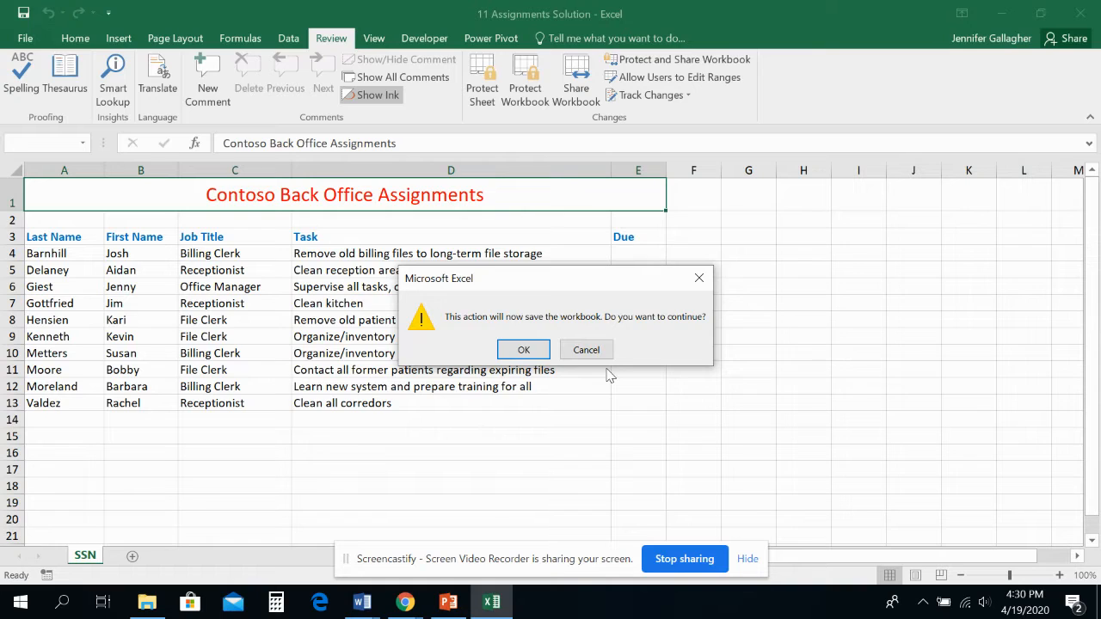
pyautogui.click(523, 349)
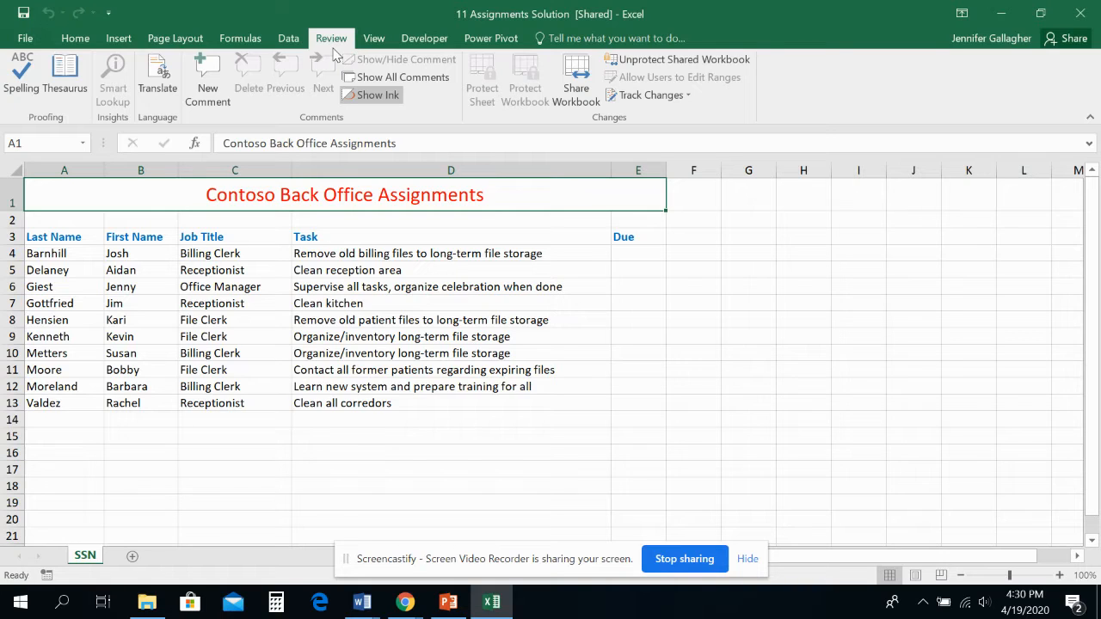
# - Set the shared workbook to keep change history for 35 days and update changes automatically every 15 minutes
pyautogui.click(574, 99)
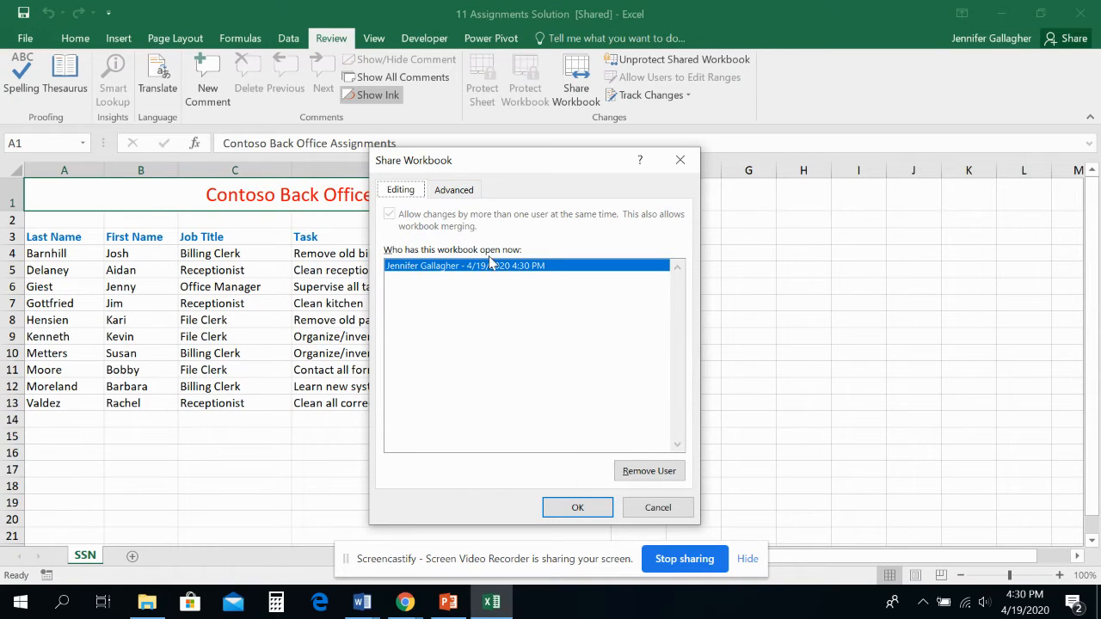
pyautogui.click(456, 191)
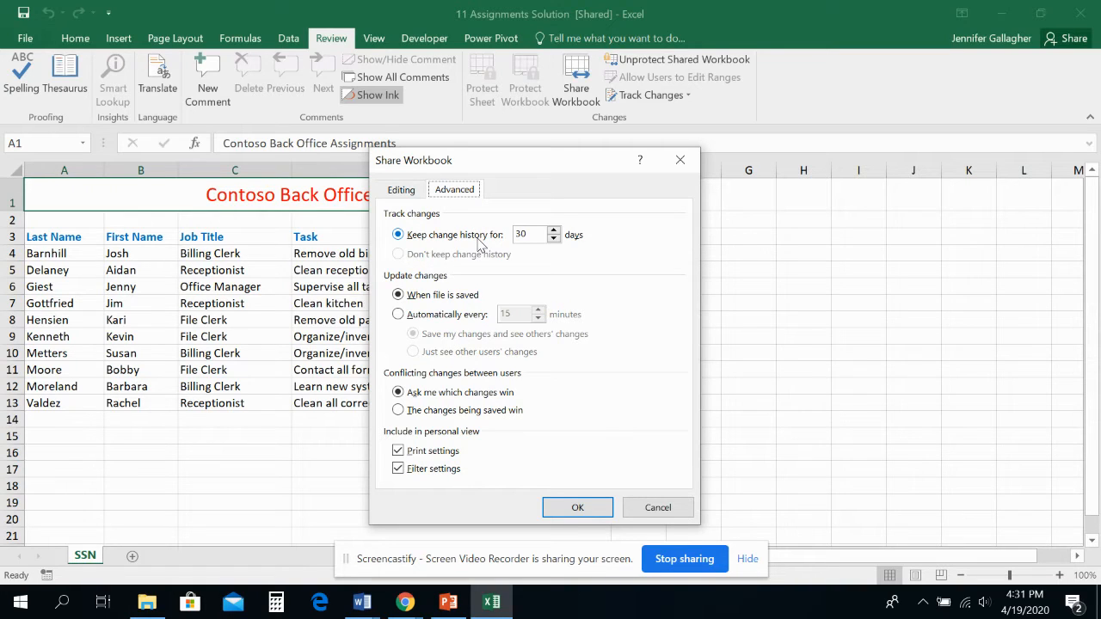
pyautogui.click(554, 233)
pyautogui.write('35')
pyautogui.click(399, 315)
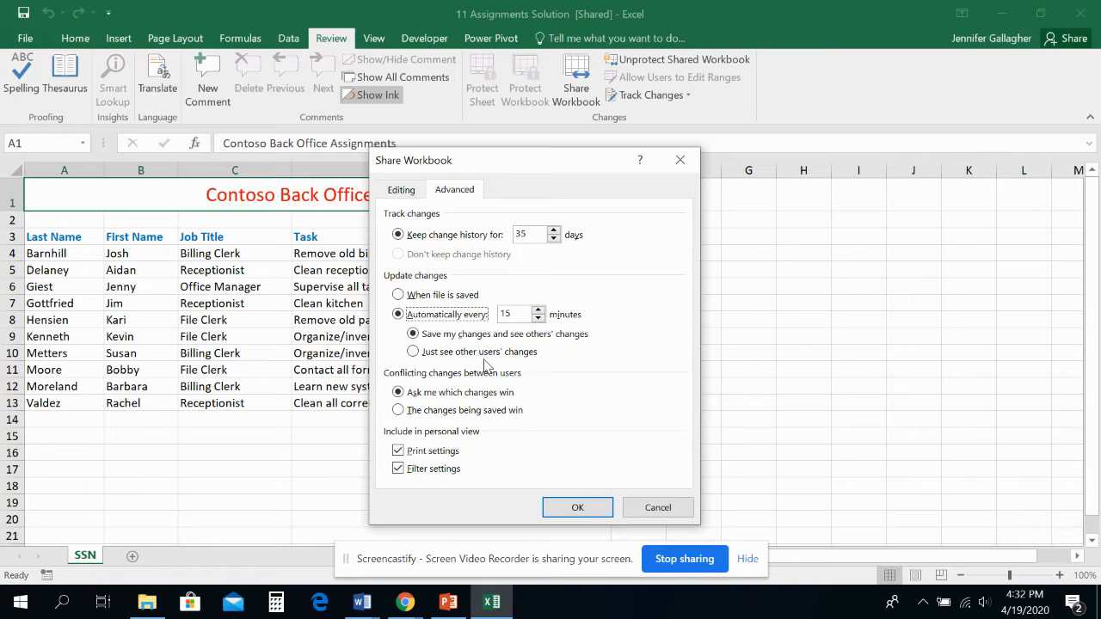
pyautogui.click(582, 507)
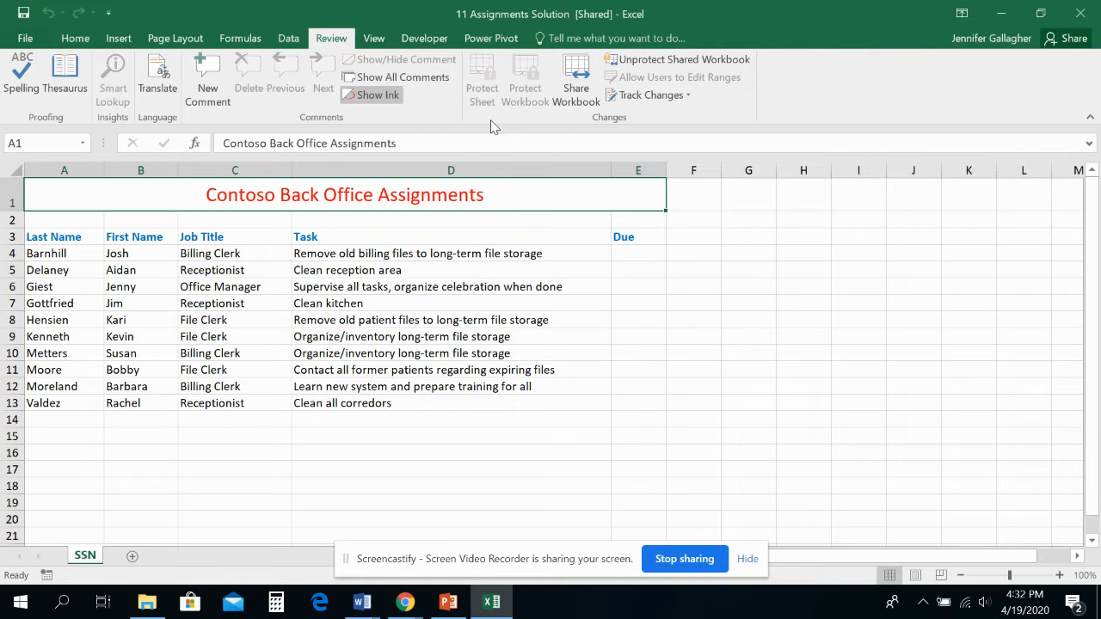
# - Set change highlighting to cover all changes made by everyone, shown on screen
pyautogui.click(681, 98)
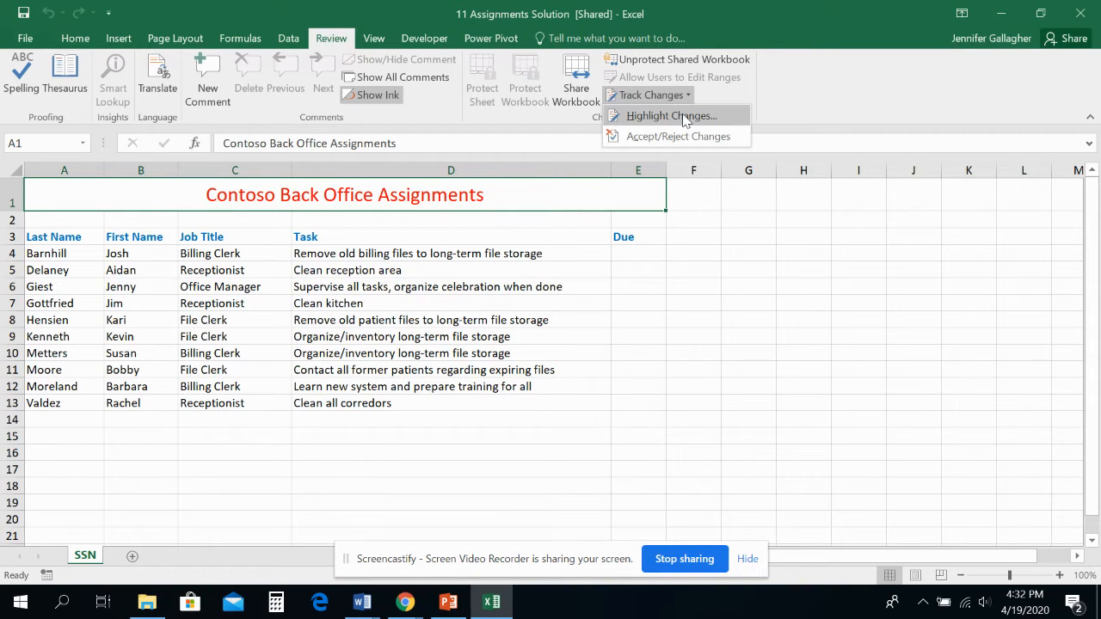
pyautogui.click(686, 118)
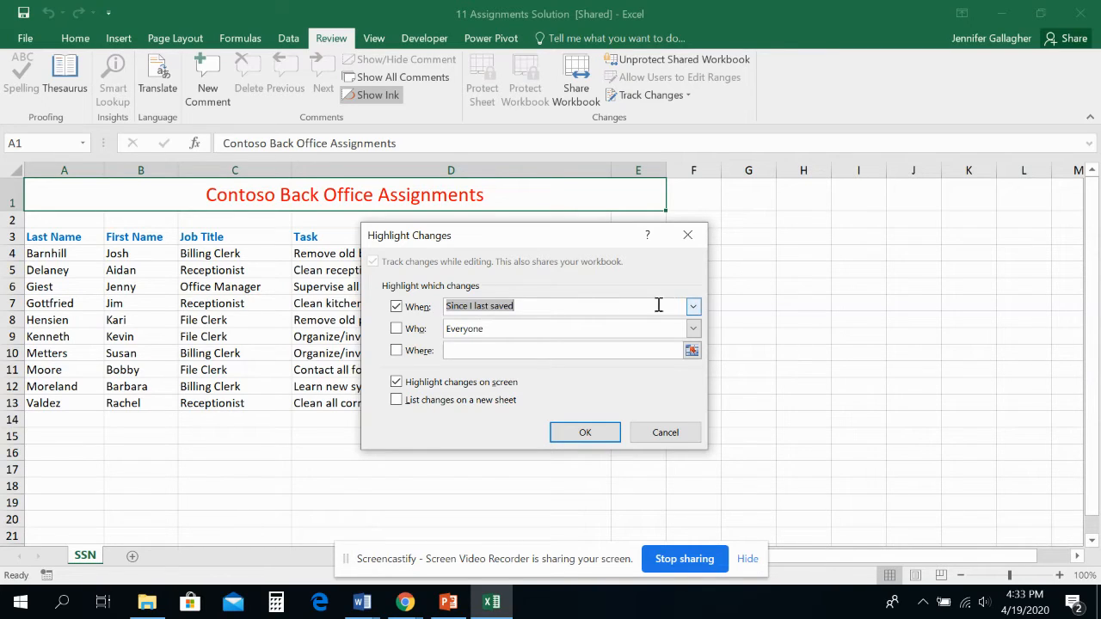
pyautogui.click(693, 308)
pyautogui.click(692, 311)
pyautogui.click(692, 311)
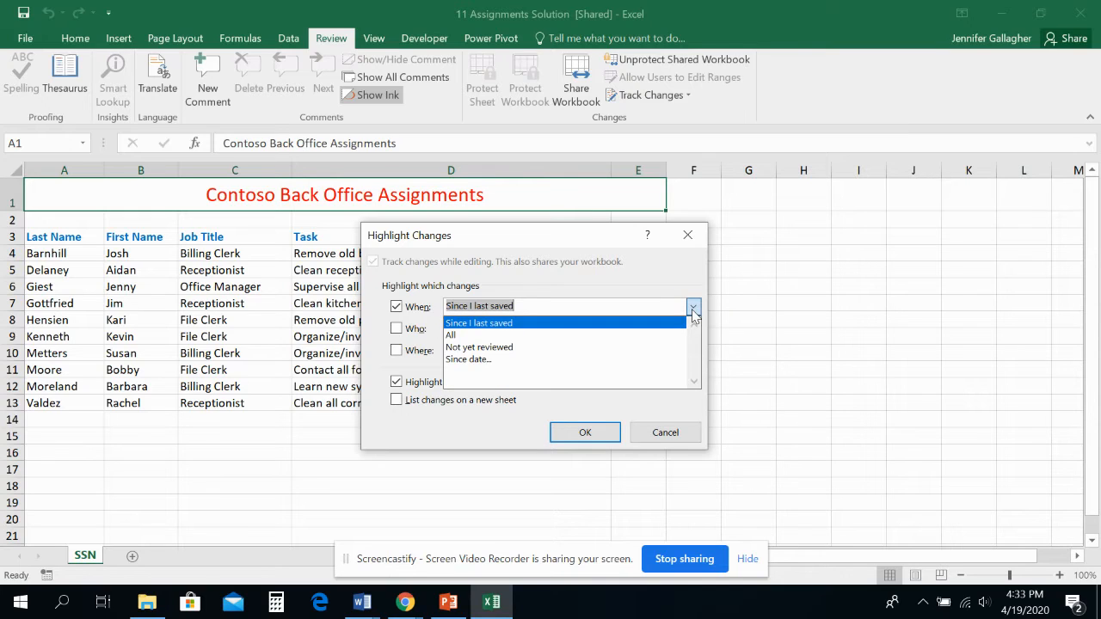
pyautogui.click(581, 344)
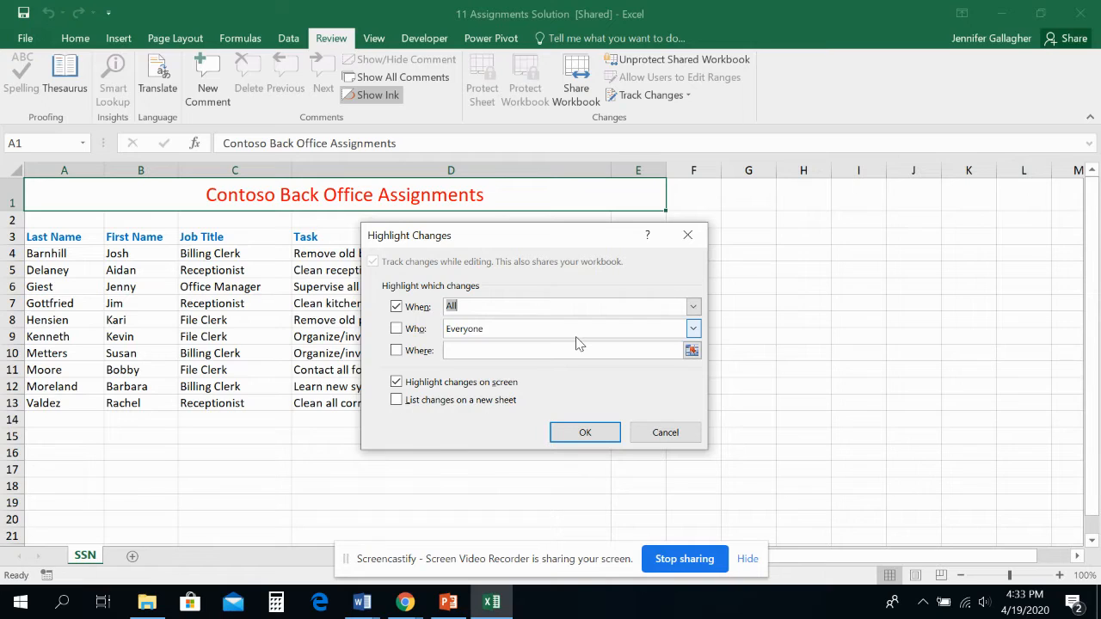
pyautogui.click(397, 329)
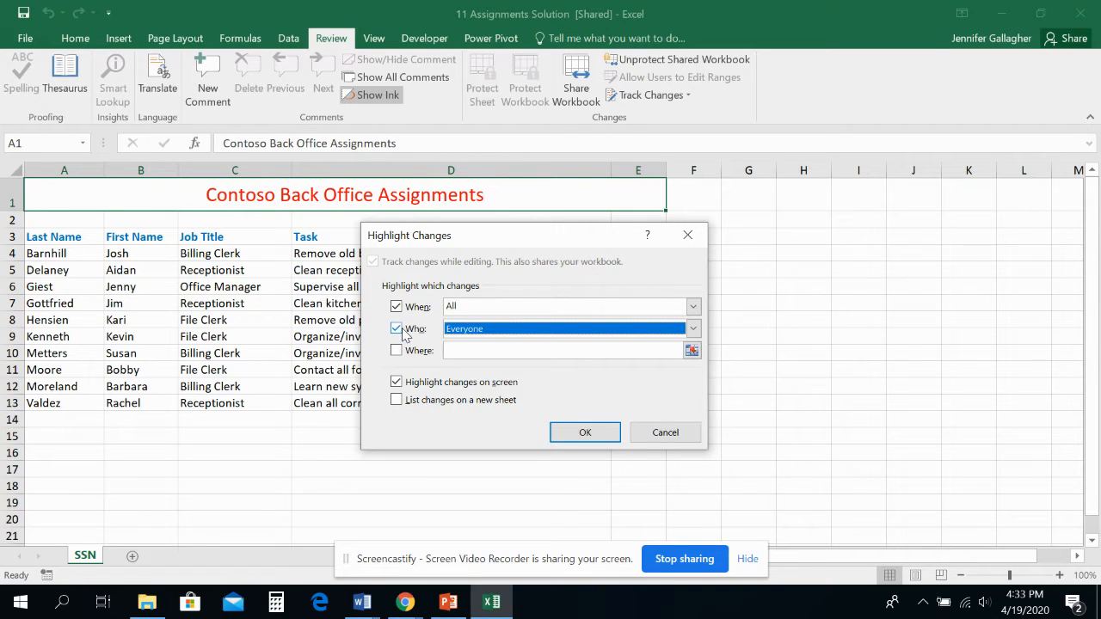
pyautogui.click(693, 328)
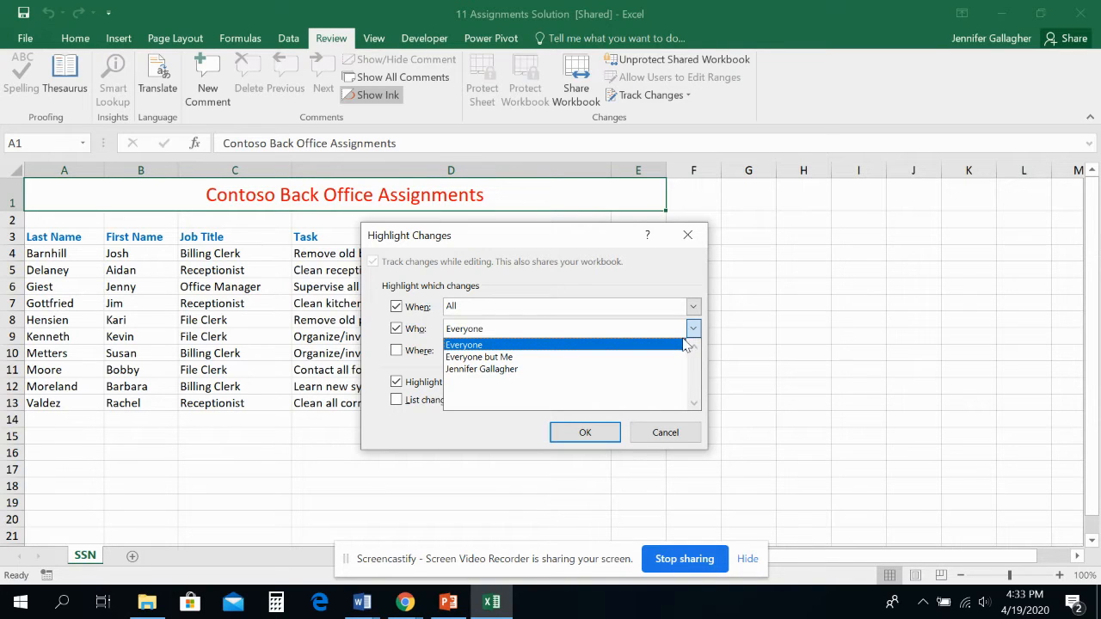
pyautogui.click(685, 345)
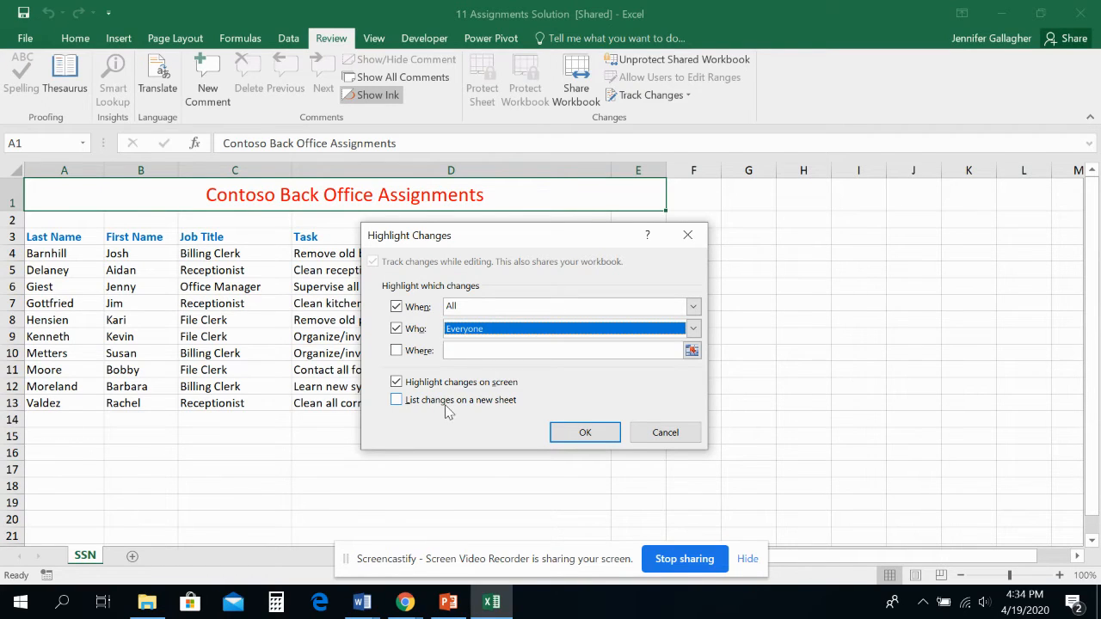
pyautogui.click(585, 432)
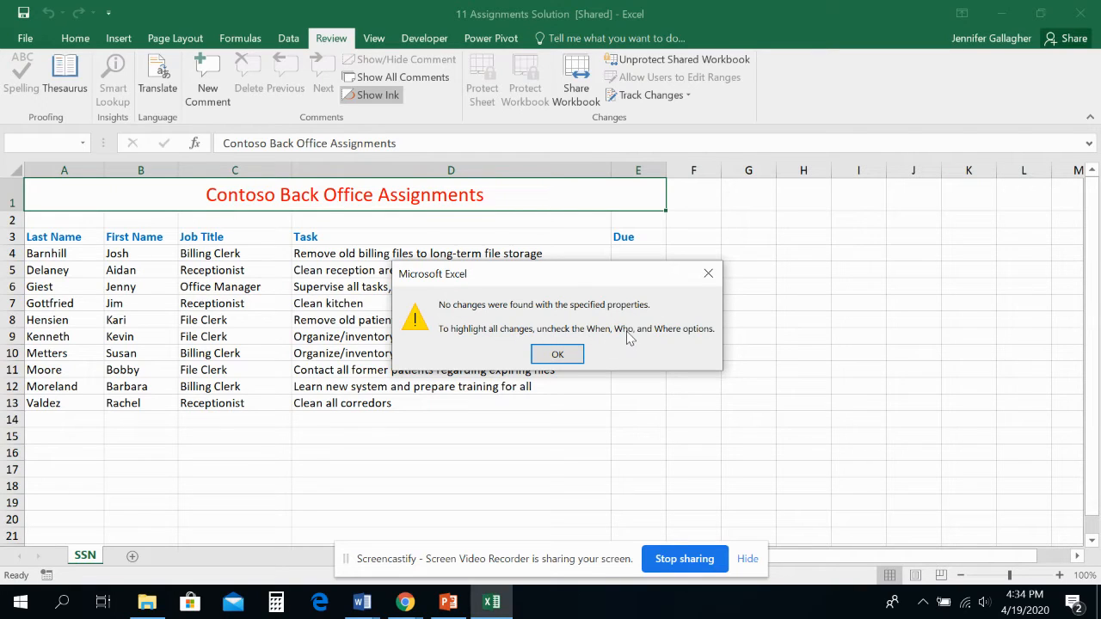
pyautogui.click(561, 355)
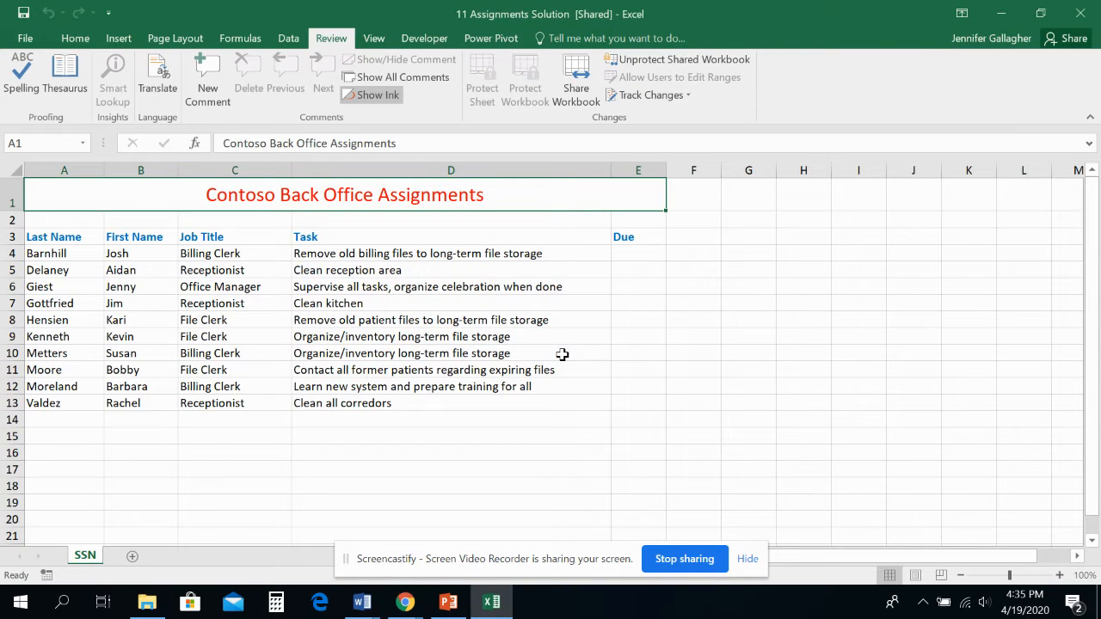
# - Replace the Office user name in the general Excel options with the other editor's full name
pyautogui.click(26, 39)
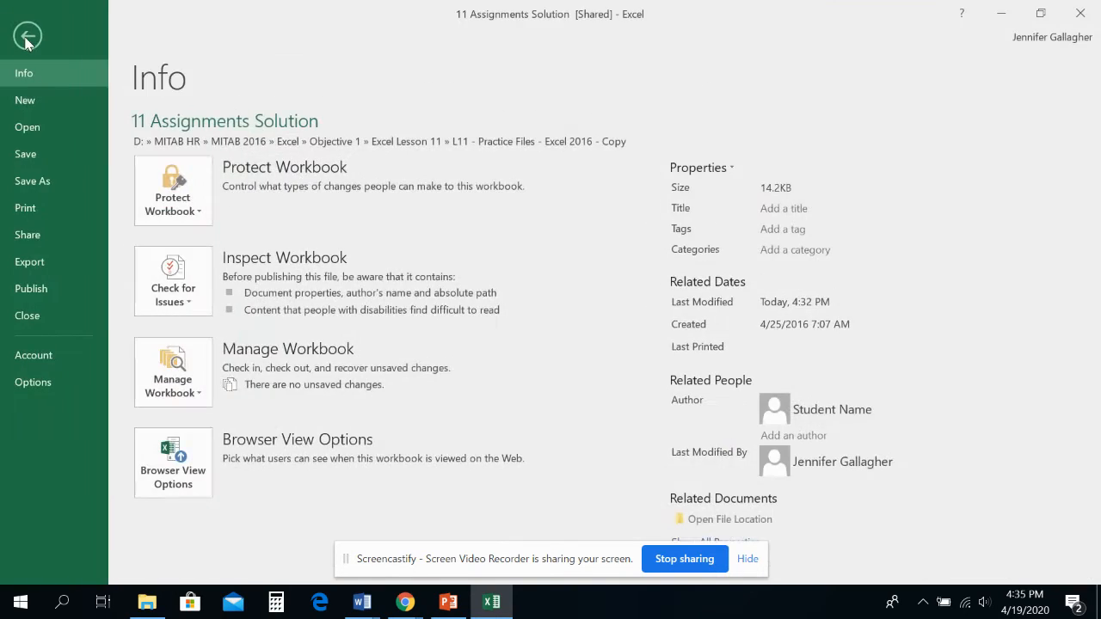
pyautogui.click(52, 382)
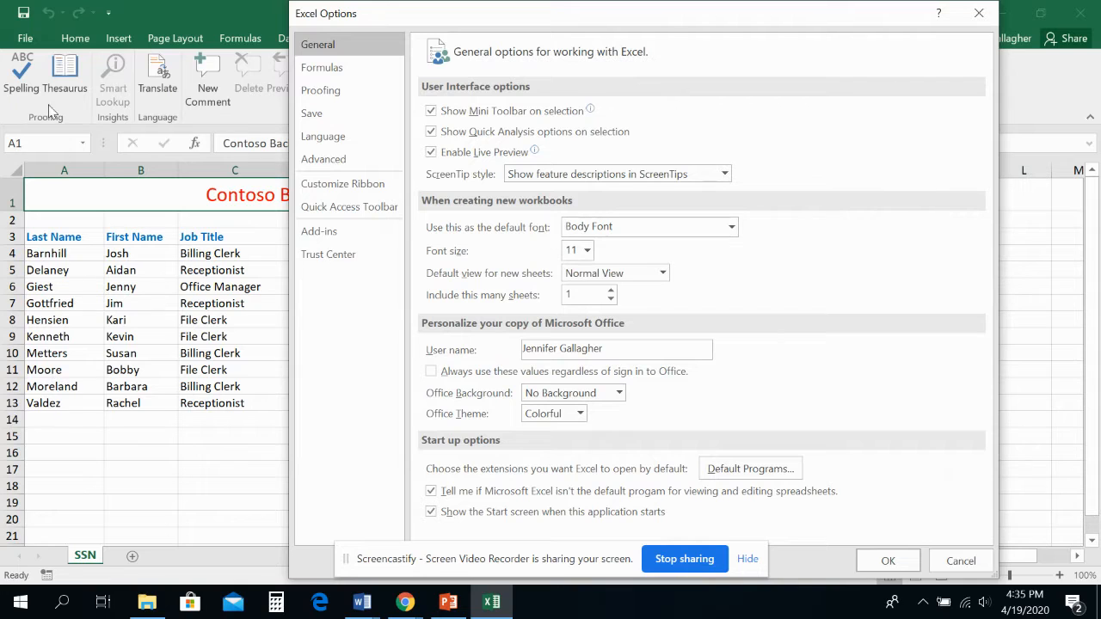
pyautogui.click(319, 67)
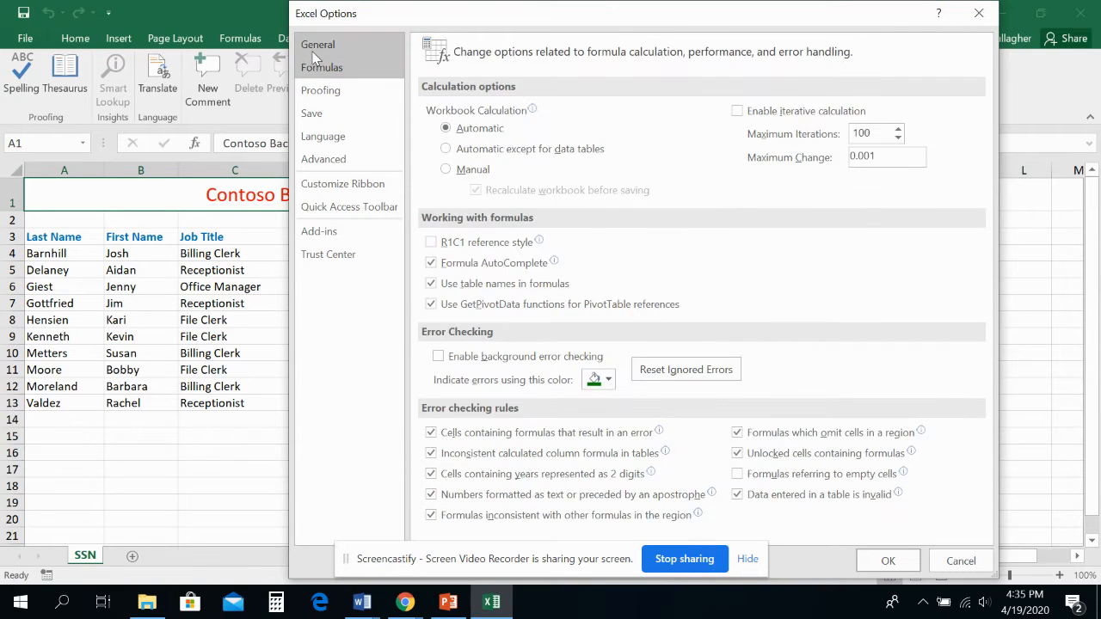
pyautogui.click(313, 52)
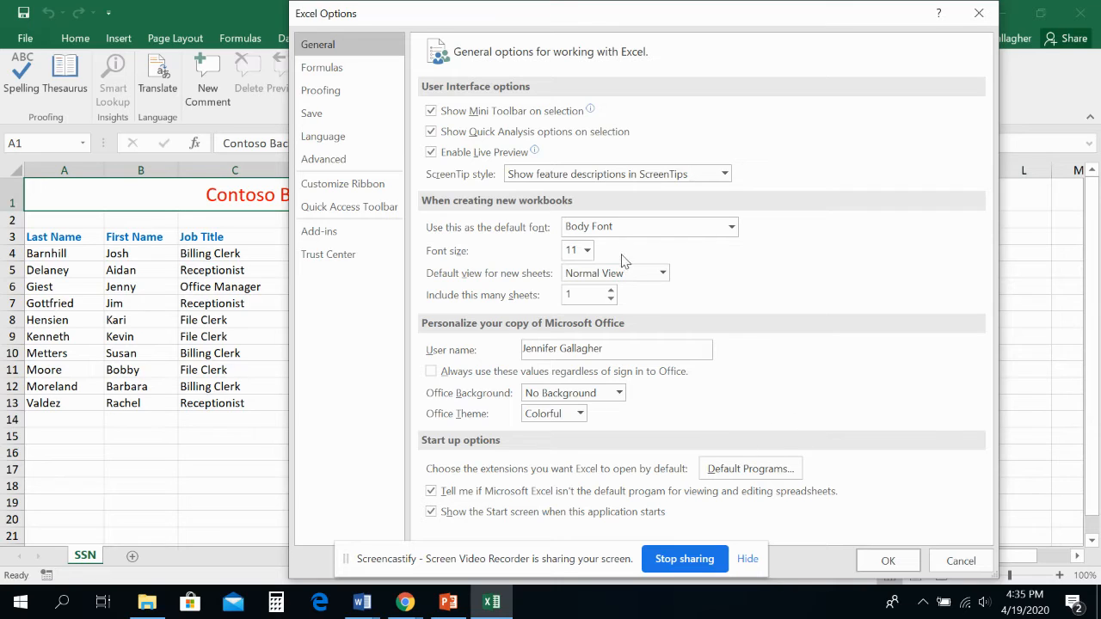
pyautogui.moveTo(619, 347); pyautogui.dragTo(482, 338)
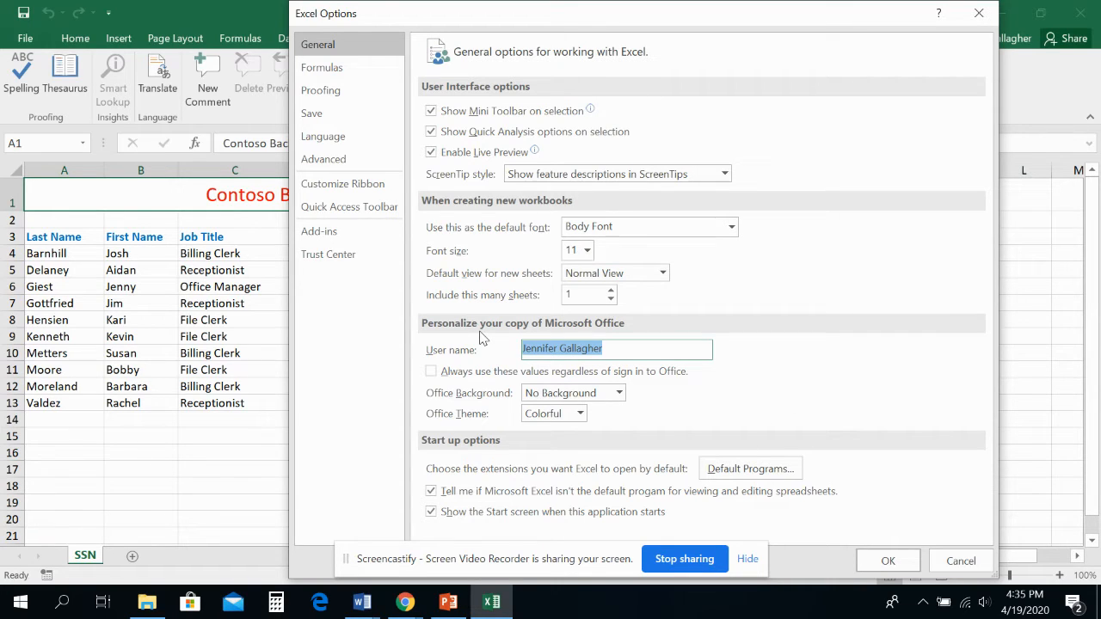
pyautogui.write('Luca Dol')
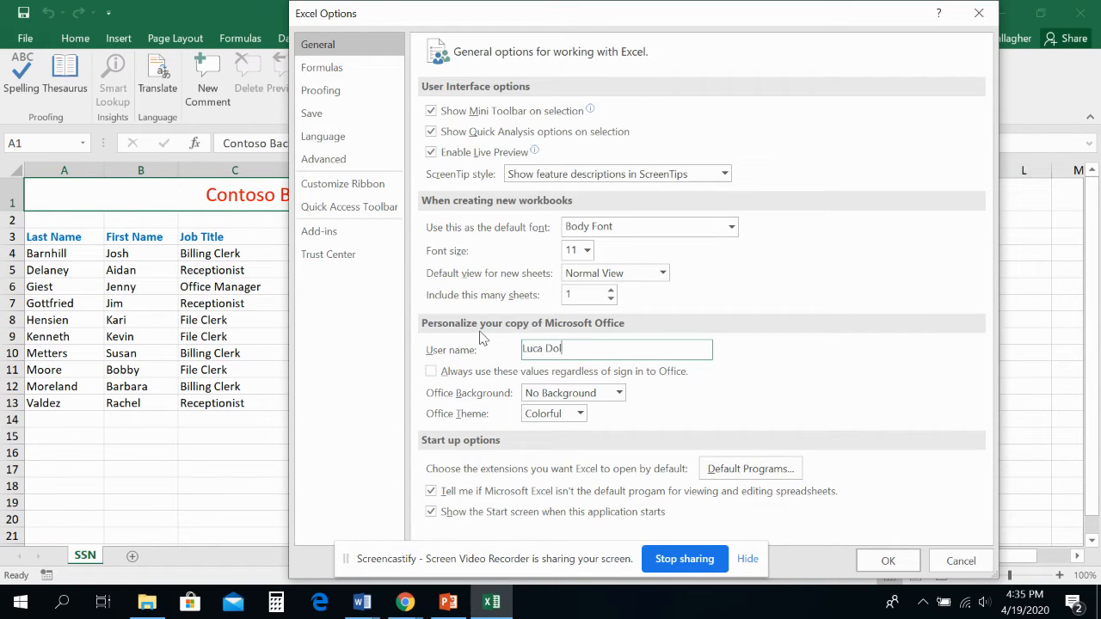
pyautogui.write('lamore')
pyautogui.press('BackSpace')
pyautogui.press('BackSpace')
pyautogui.press('BackSpace')
pyautogui.press('BackSpace')
pyautogui.press('BackSpace')
pyautogui.press('BackSpace')
pyautogui.press('BackSpace')
pyautogui.press('BackSpace')
pyautogui.write('ellamore')
pyautogui.click(883, 561)
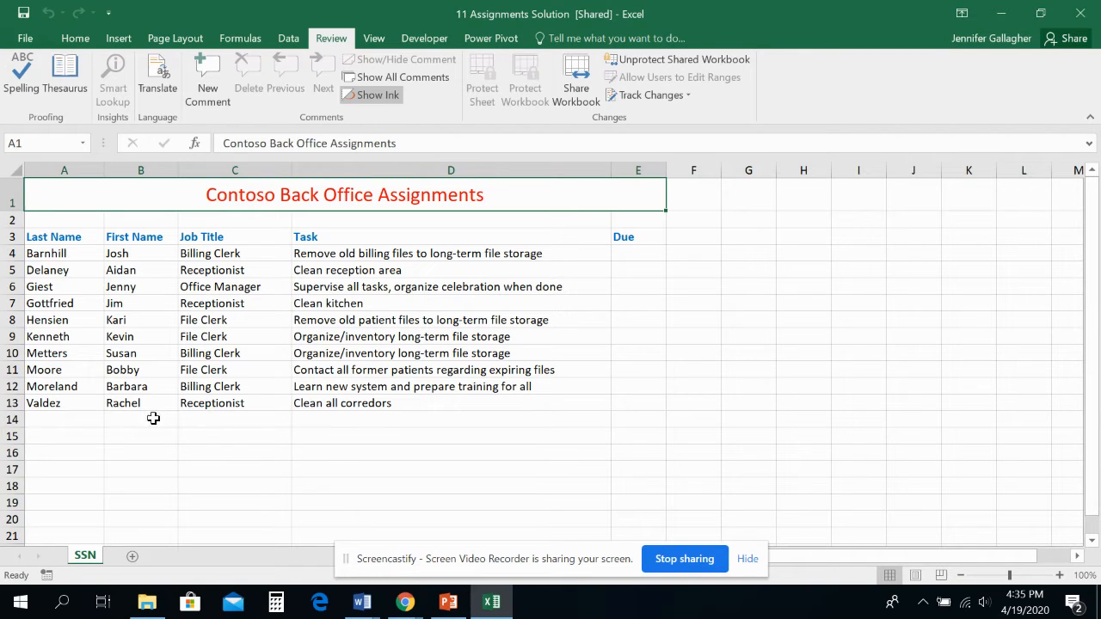
# - Add the first new employee's last name and first name in row 14, below the existing assignments
pyautogui.click(68, 426)
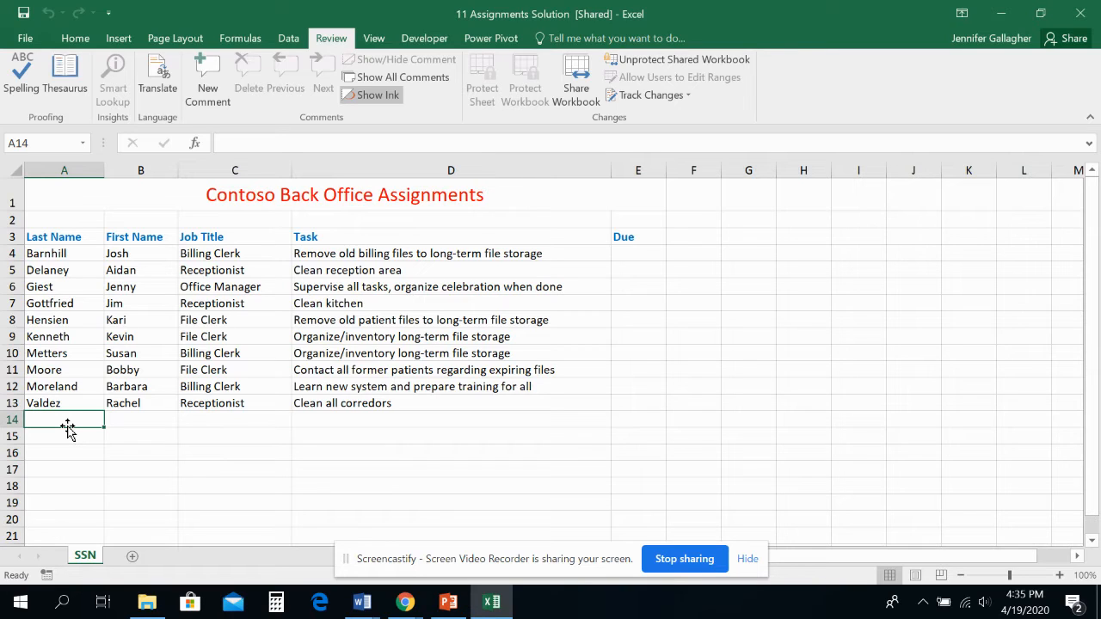
pyautogui.write('Du')
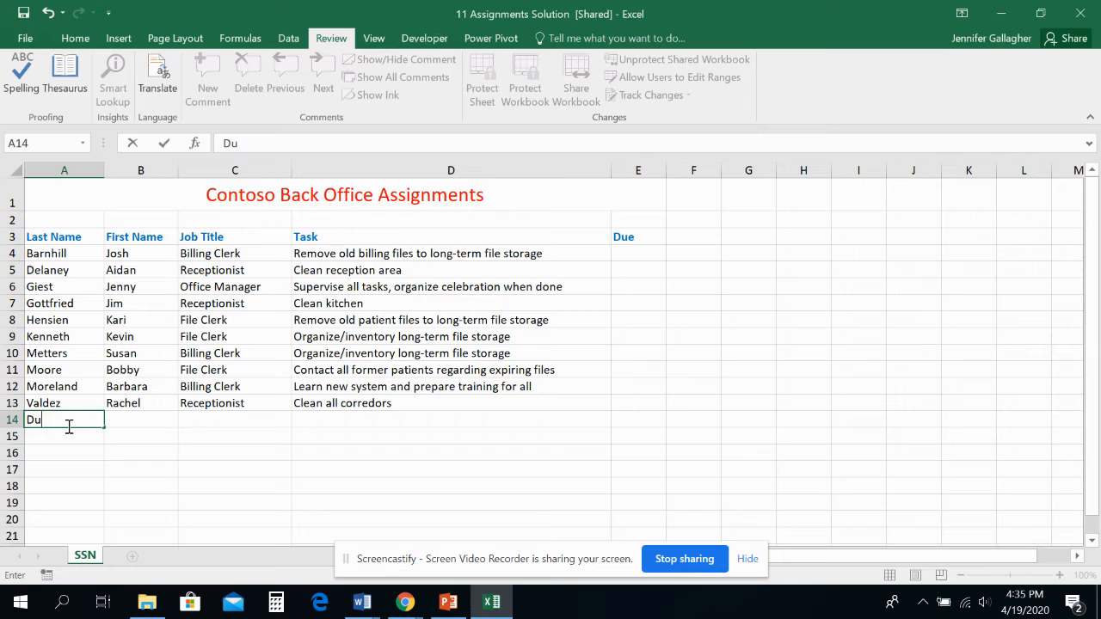
pyautogui.press('BackSpace')
pyautogui.write('ellamore')
pyautogui.press('Tab')
pyautogui.write('Luca')
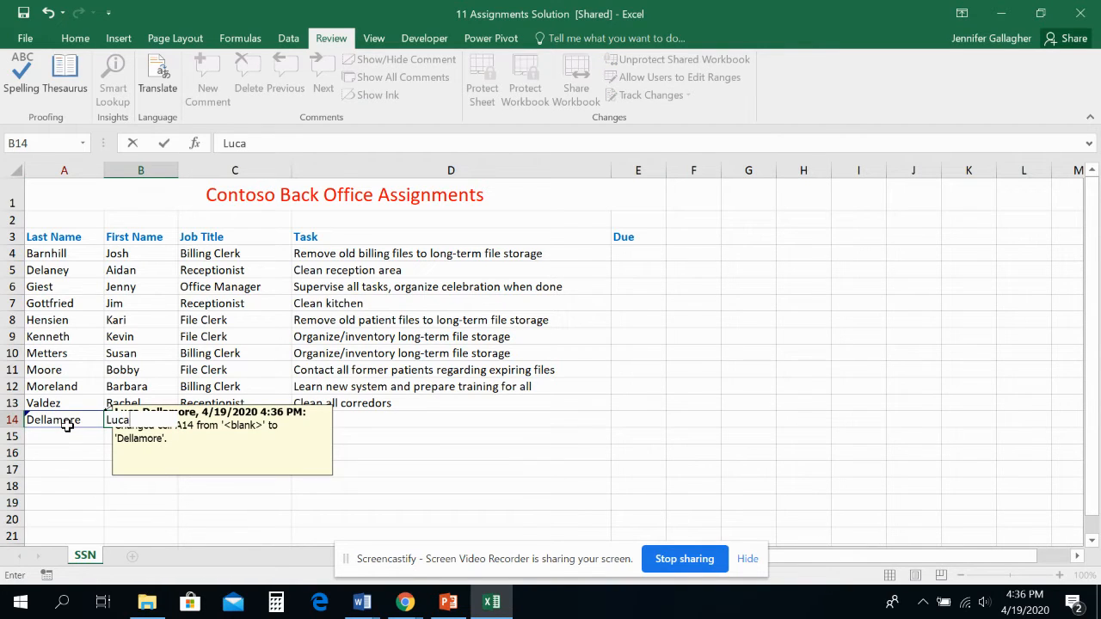
pyautogui.press('Tab')
# - Enter File Clerk as the job title and Redo mailboxes as the task in row 14, and save the workbook
pyautogui.write('File')
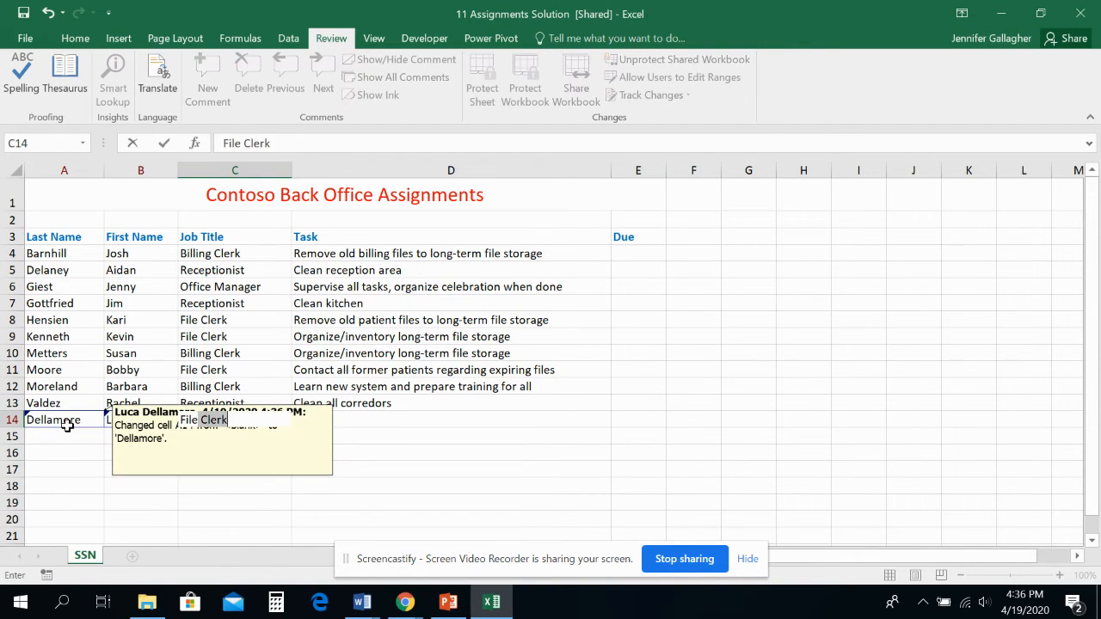
pyautogui.press('Tab')
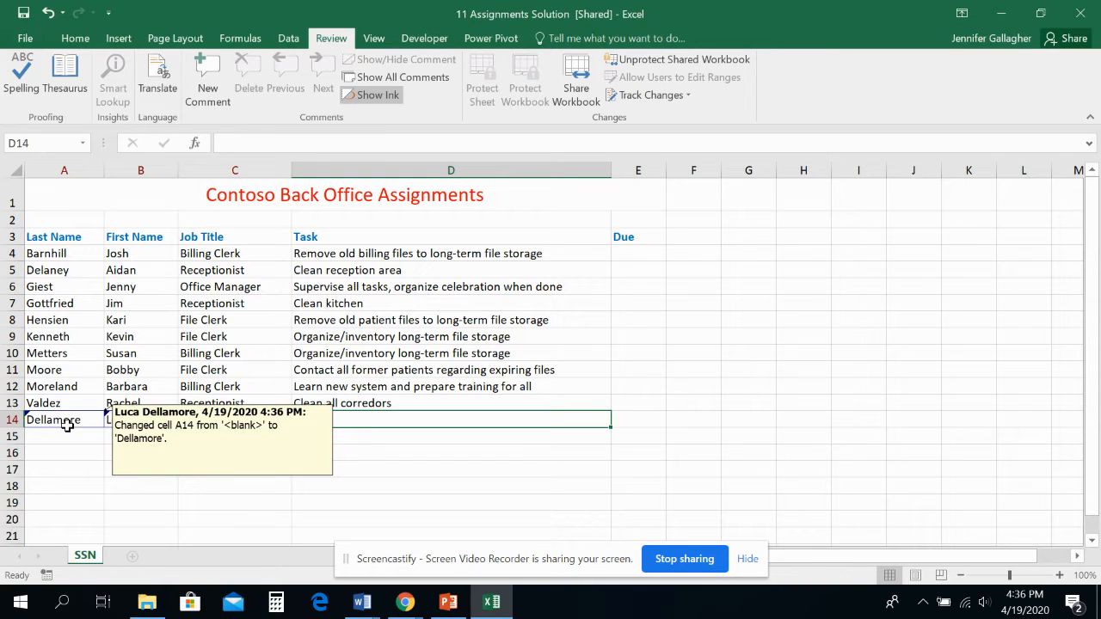
pyautogui.write('Redo M')
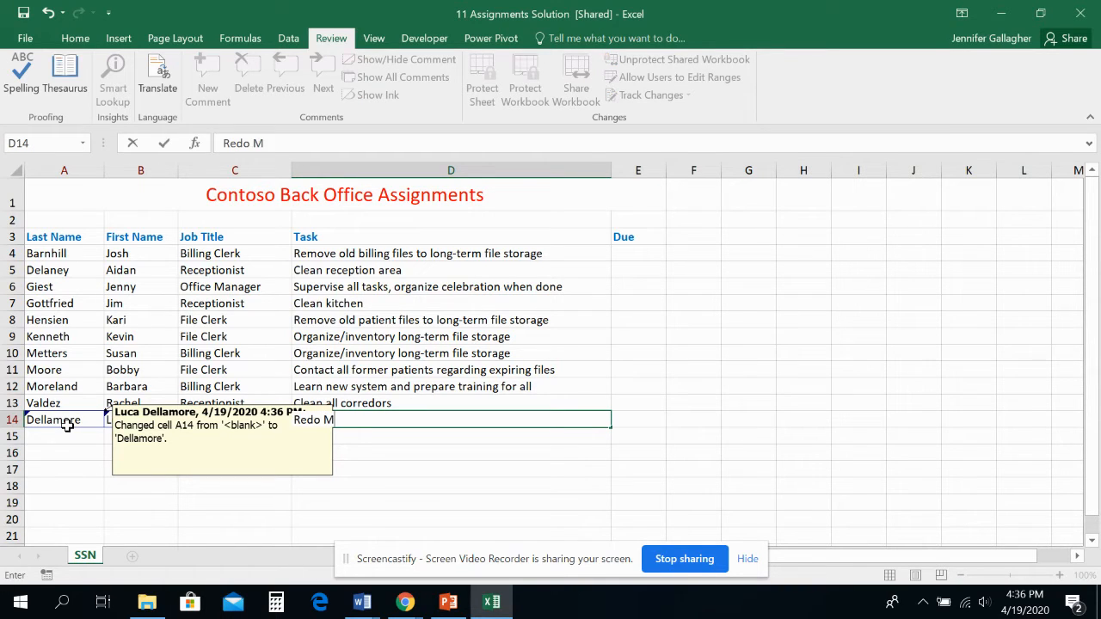
pyautogui.press('BackSpace')
pyautogui.write('mailboxes')
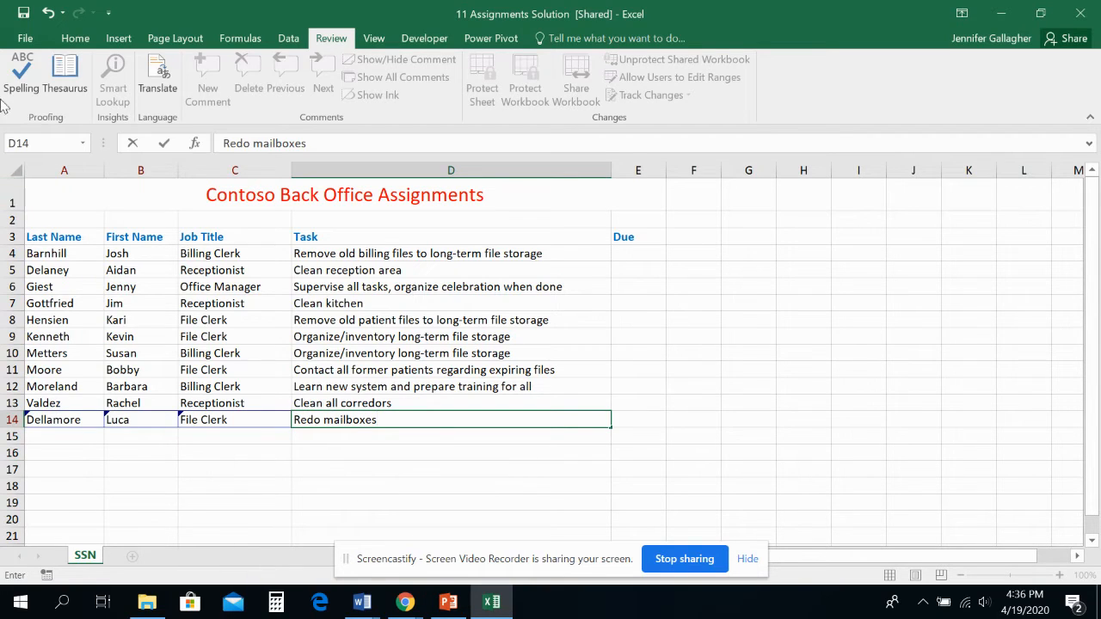
pyautogui.click(25, 13)
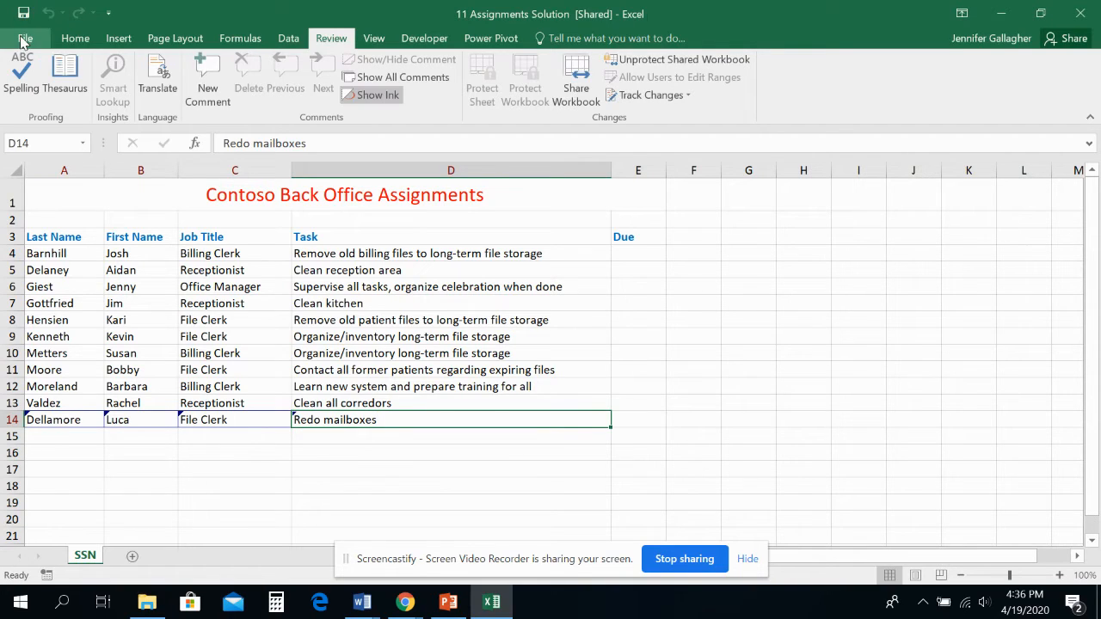
# - Replace the Office user name in the general Excel options with the second editor's full name
pyautogui.click(25, 39)
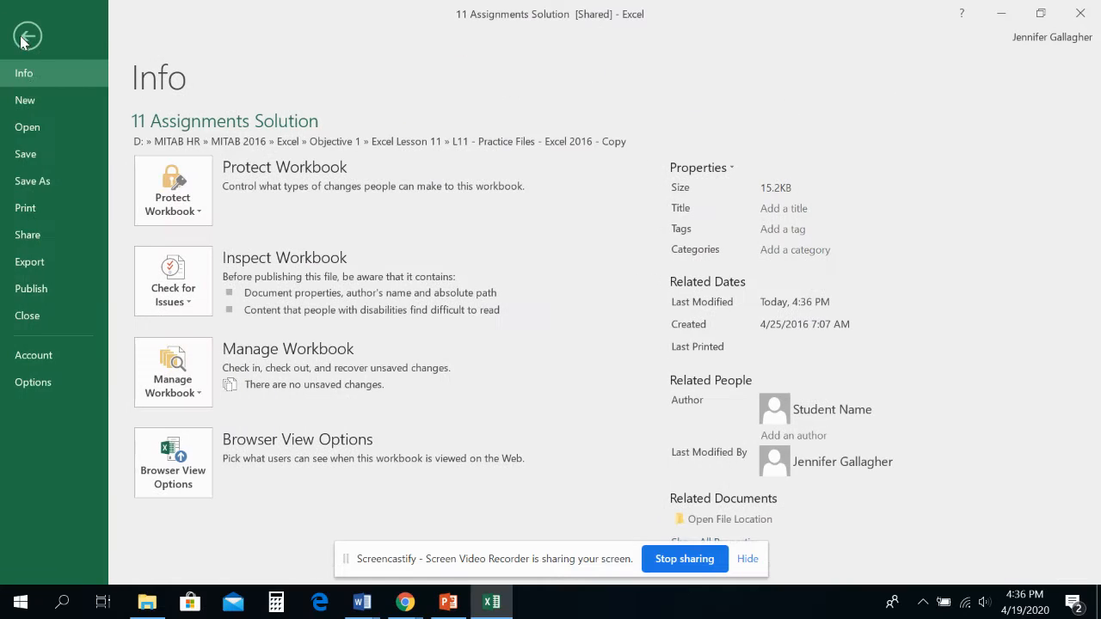
pyautogui.click(62, 383)
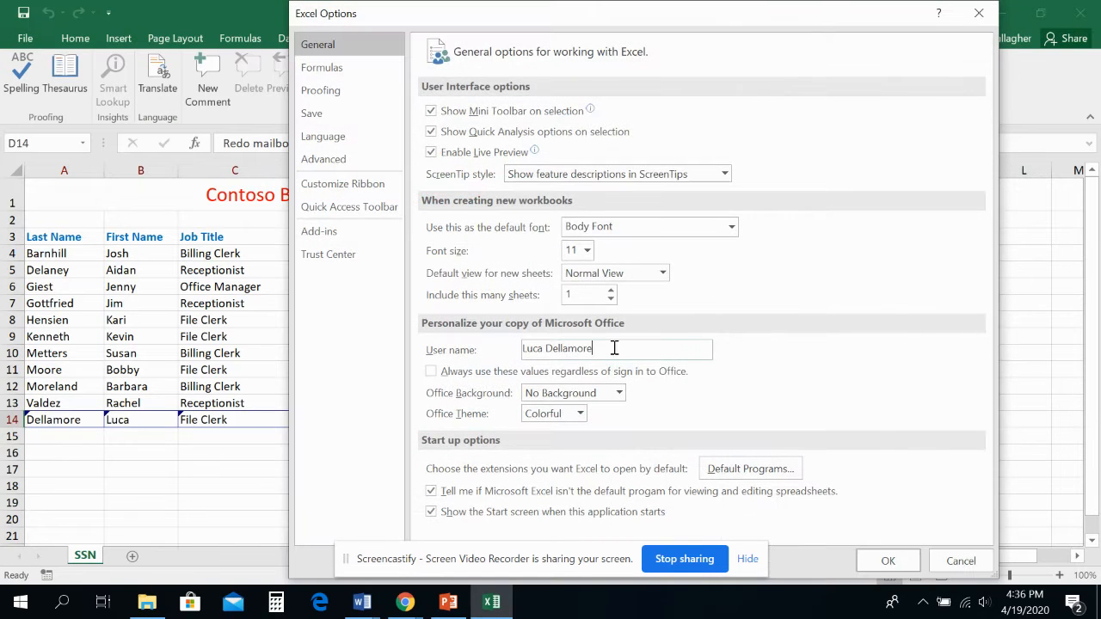
pyautogui.moveTo(614, 348); pyautogui.dragTo(482, 341)
pyautogui.write('B')
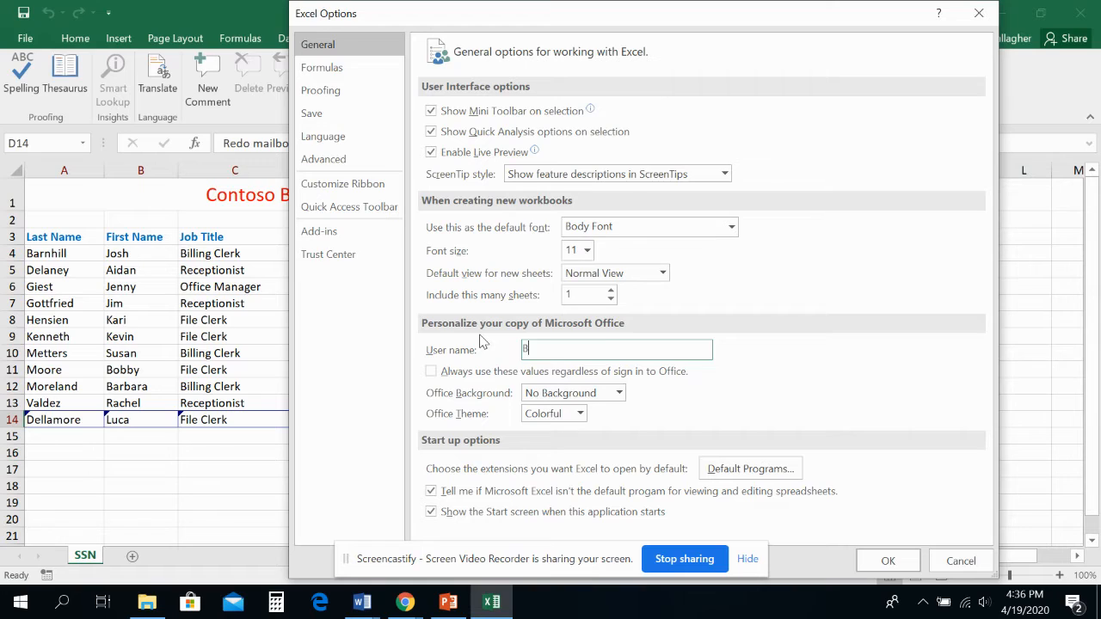
pyautogui.write('illie Jo Murray')
pyautogui.click(895, 561)
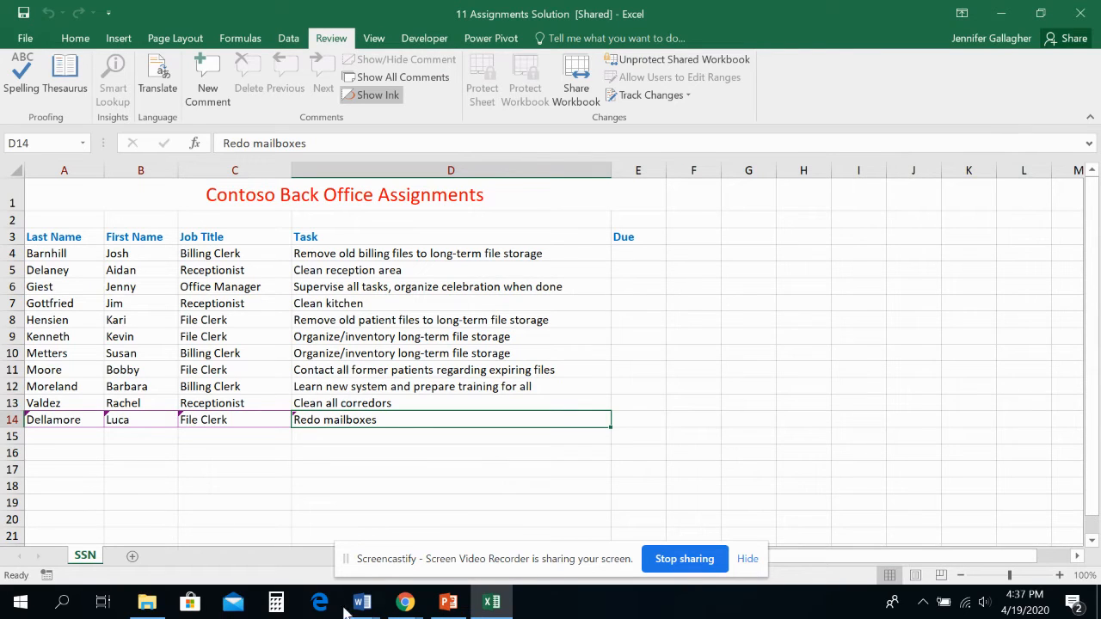
# - Add the second editor's last name and first name in row 15
pyautogui.click(68, 436)
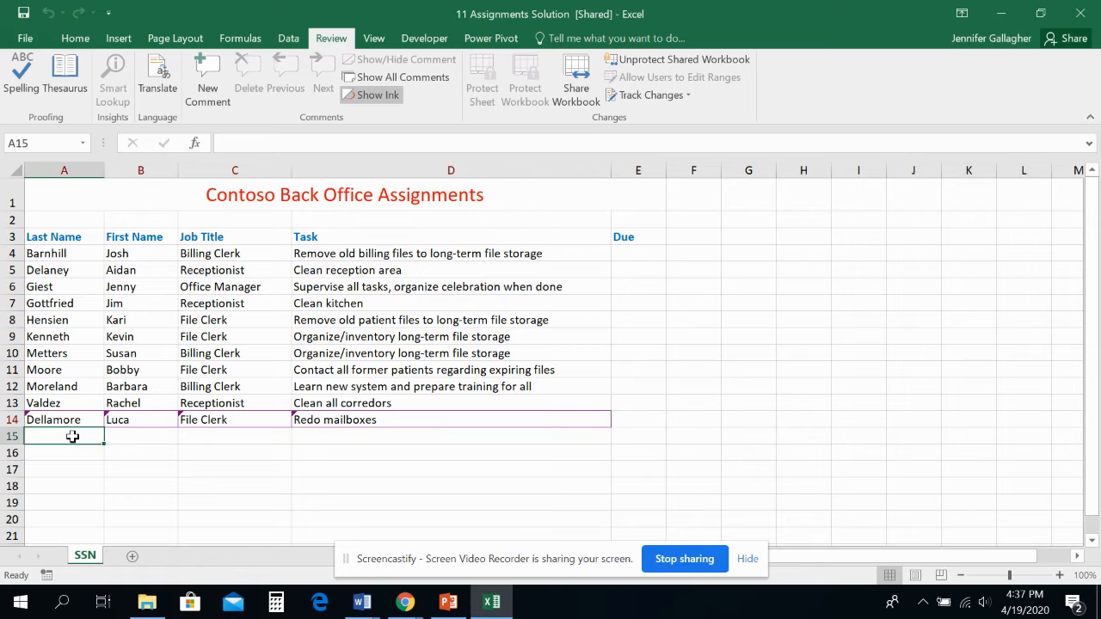
pyautogui.write('M')
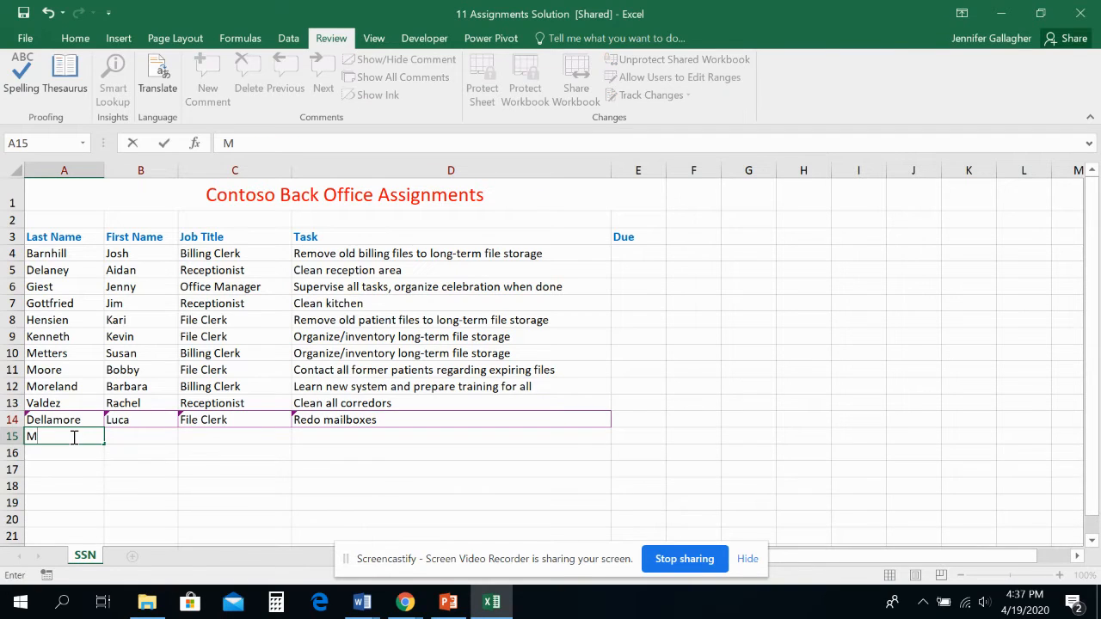
pyautogui.write('urray')
pyautogui.press('Tab')
pyautogui.write('Bi')
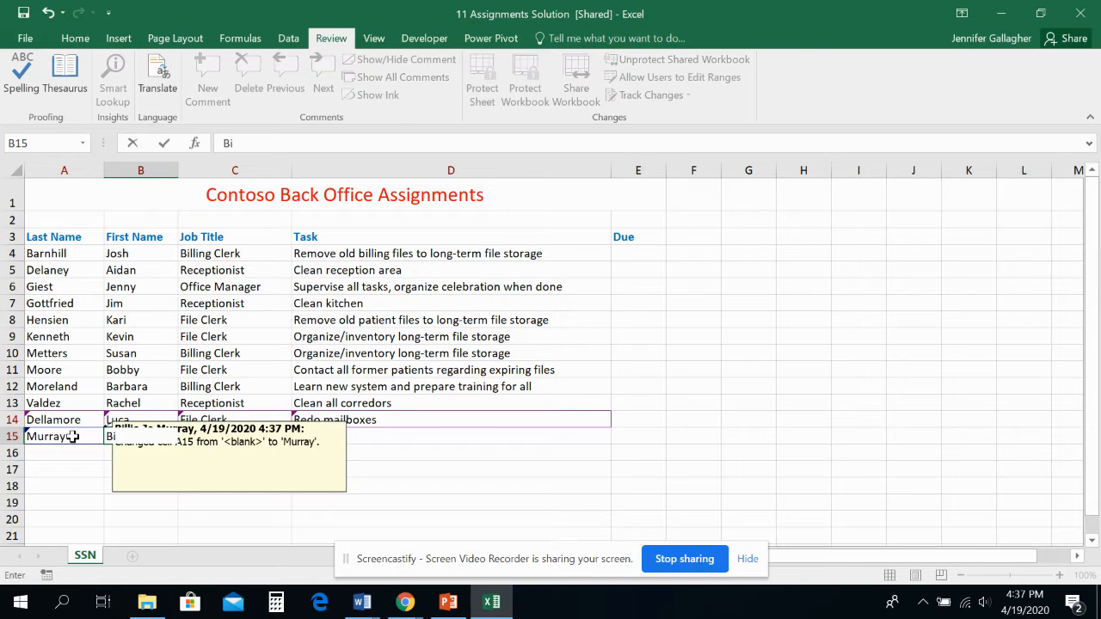
pyautogui.write('llie Jo')
pyautogui.press('Tab')
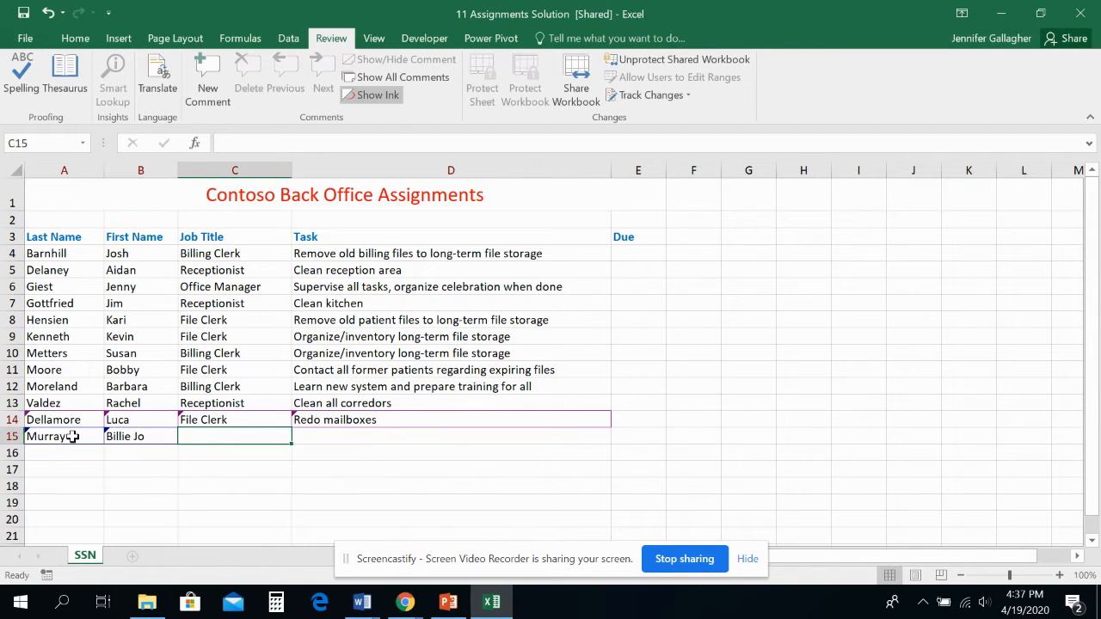
# - Enter Receptionist as the job title and Remove all old contact as the task in row 15
pyautogui.write('Receptionist')
pyautogui.press('Tab')
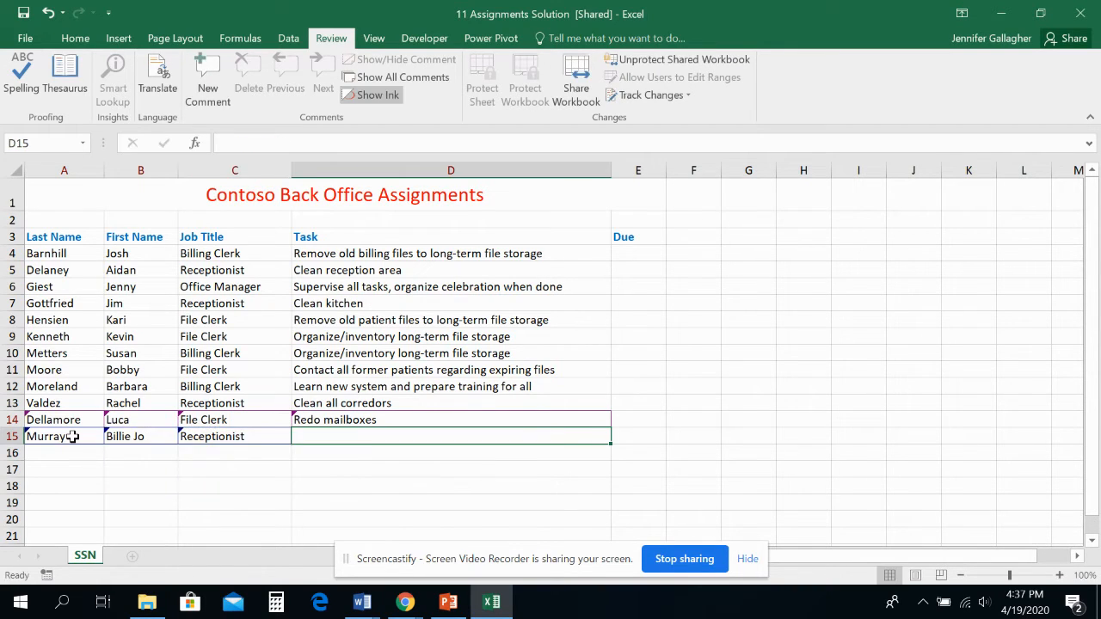
pyautogui.write('Remove')
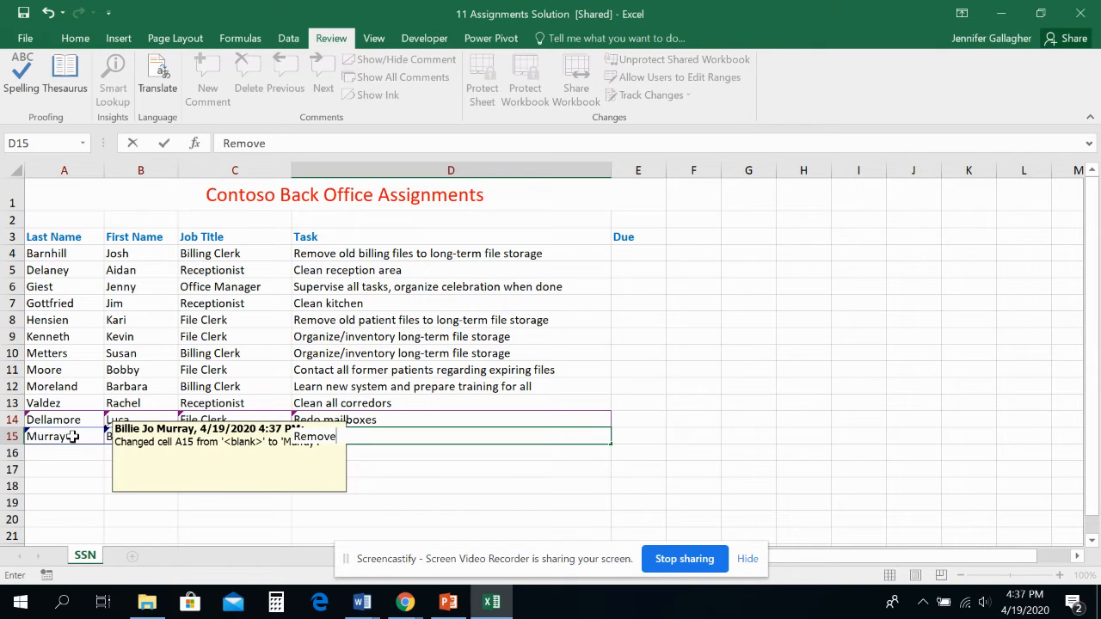
pyautogui.write(' all old contact')
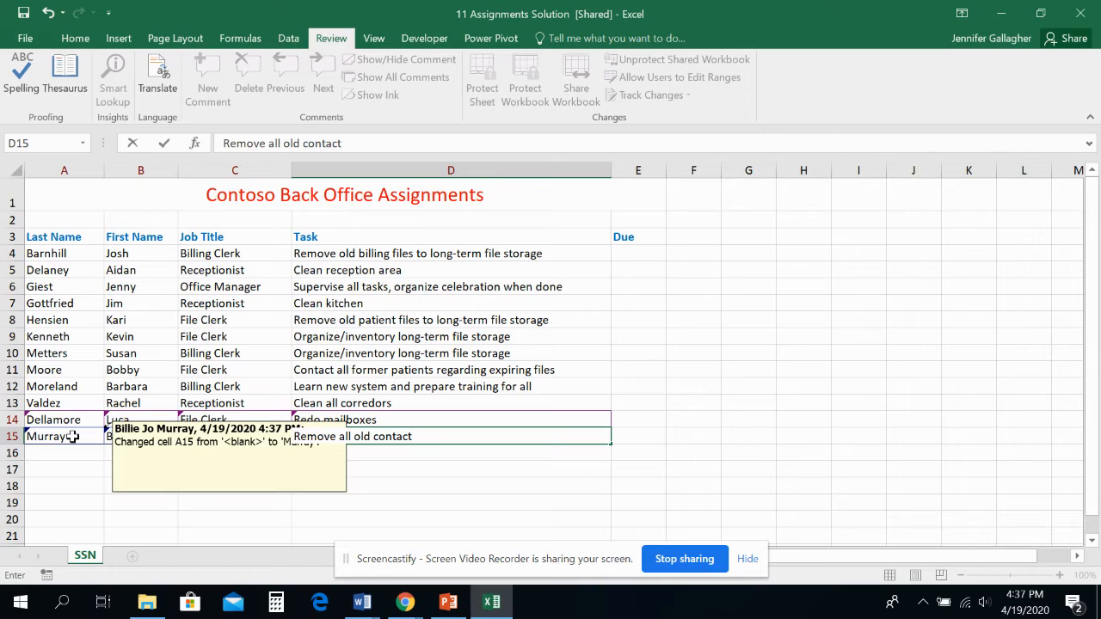
pyautogui.press('Tab')
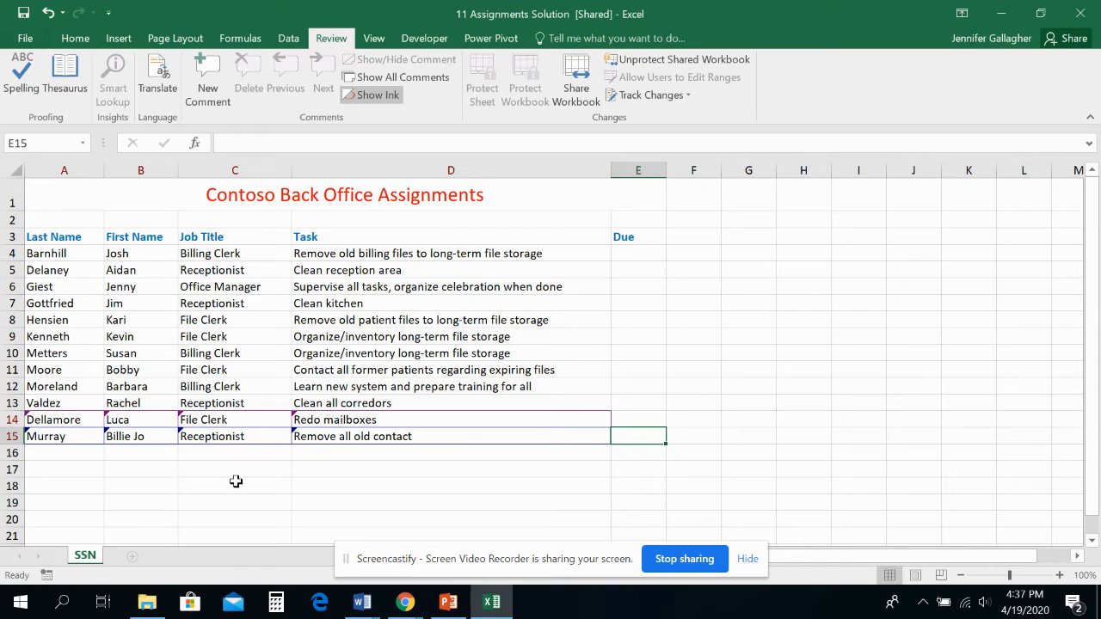
# - Examine the tracked-change markers cell by cell across the new entries in rows 15 and 14
pyautogui.click(314, 438)
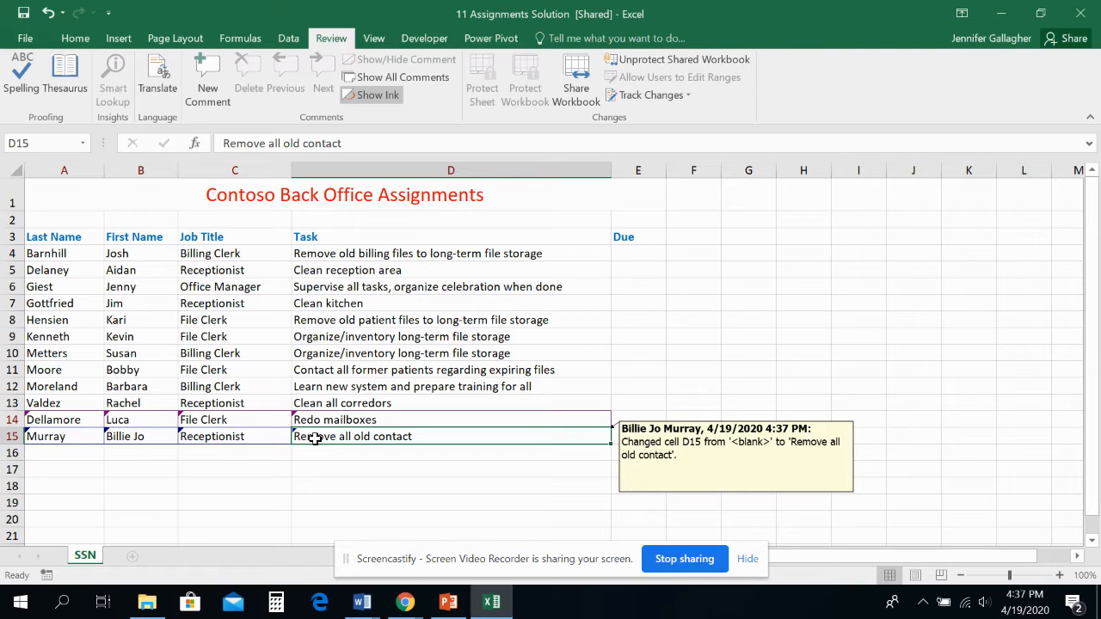
pyautogui.click(260, 435)
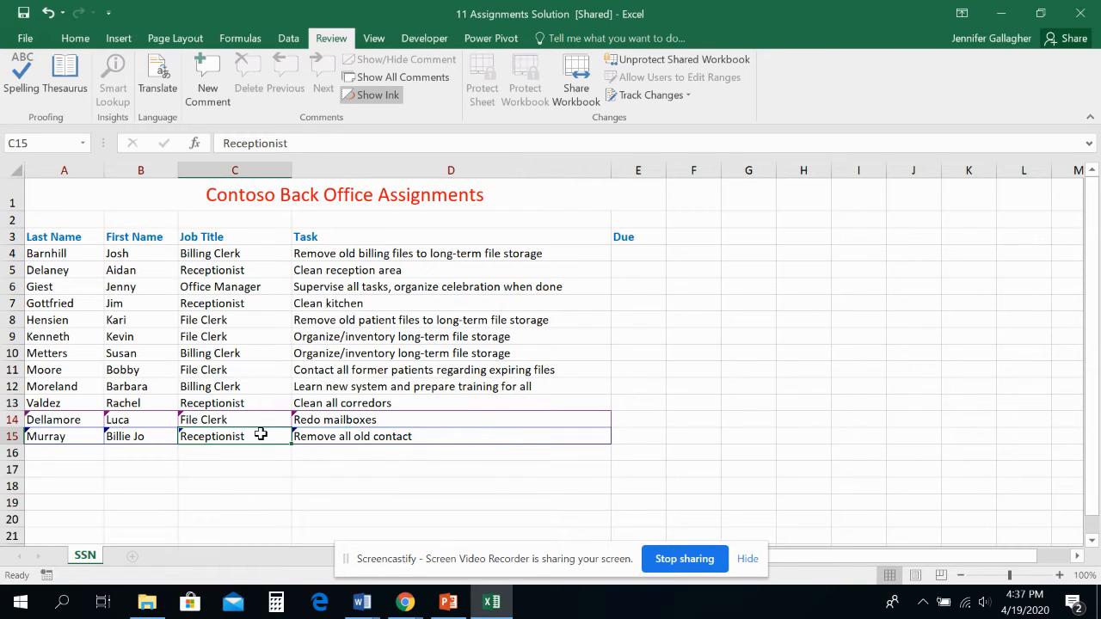
pyautogui.click(159, 440)
pyautogui.click(91, 438)
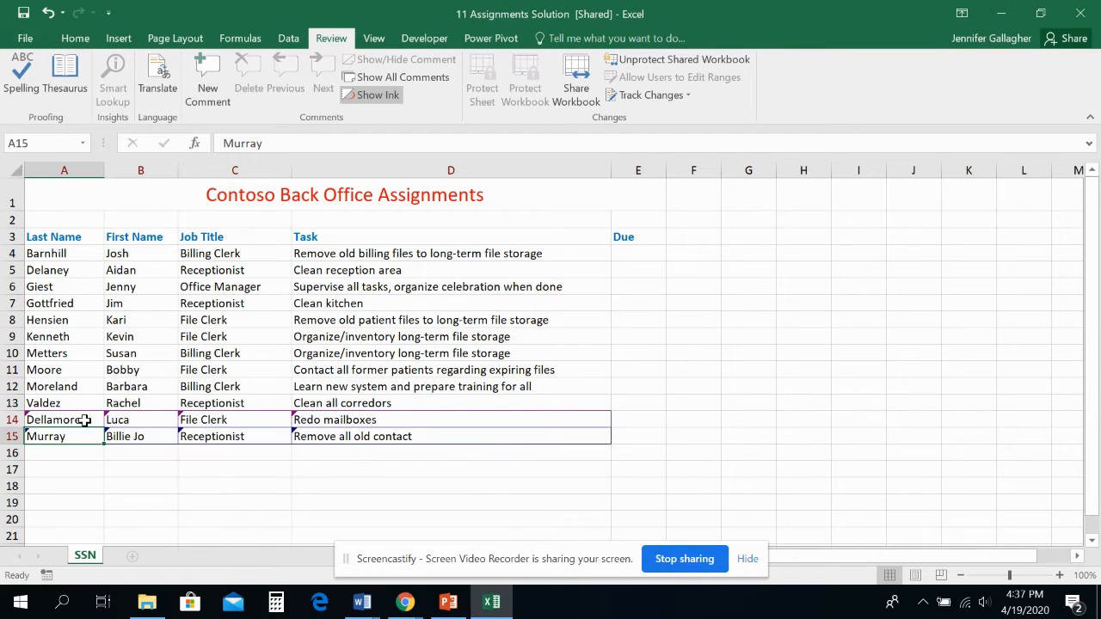
pyautogui.click(86, 420)
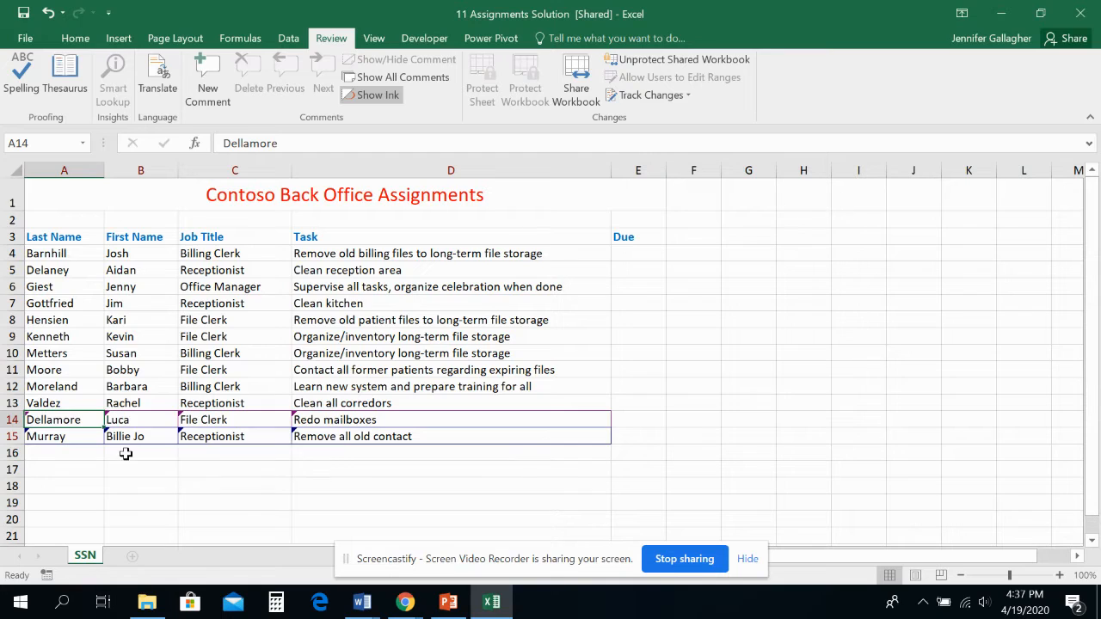
pyautogui.click(147, 419)
pyautogui.click(212, 420)
pyautogui.click(299, 420)
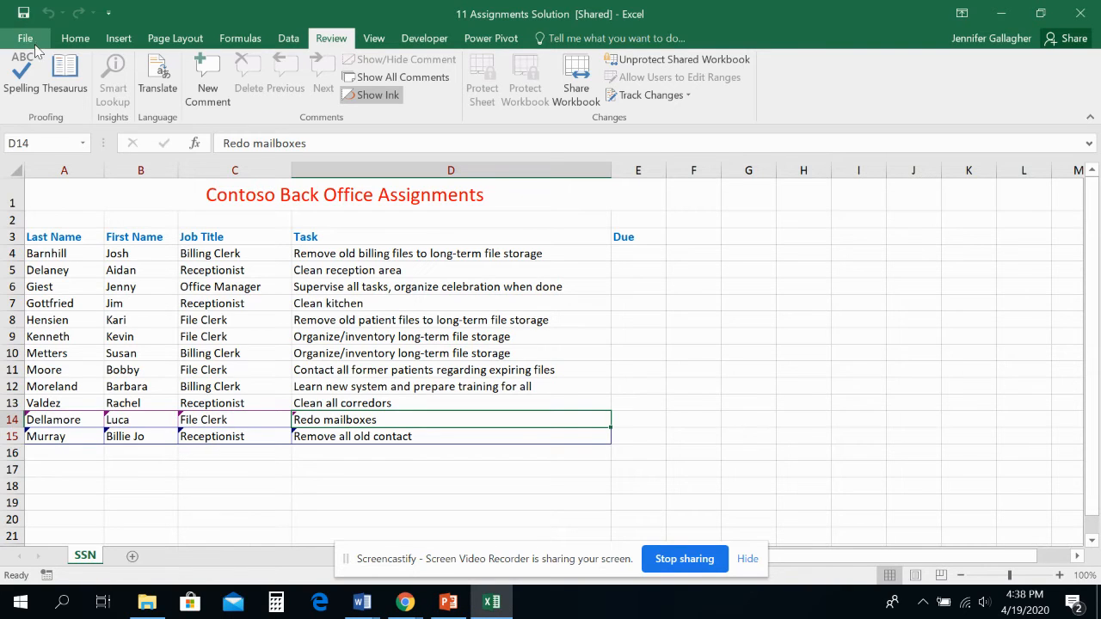
# - Replace the Office user name in the general Excel options with the third editor's full name
pyautogui.click(33, 40)
pyautogui.click(33, 382)
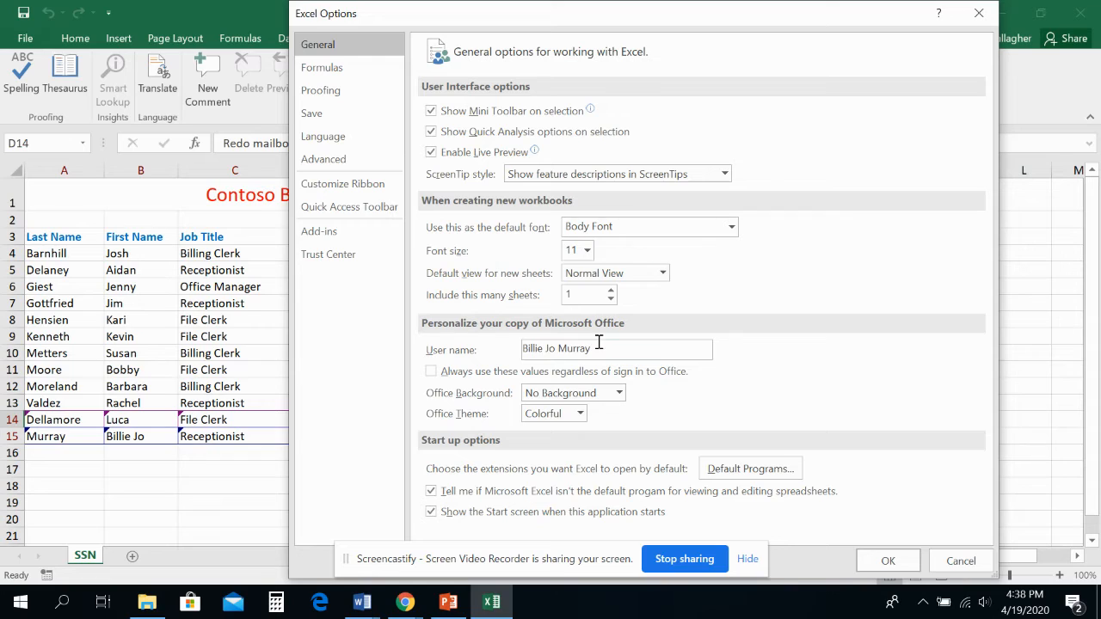
pyautogui.moveTo(600, 344); pyautogui.dragTo(466, 351)
pyautogui.write('Rrin')
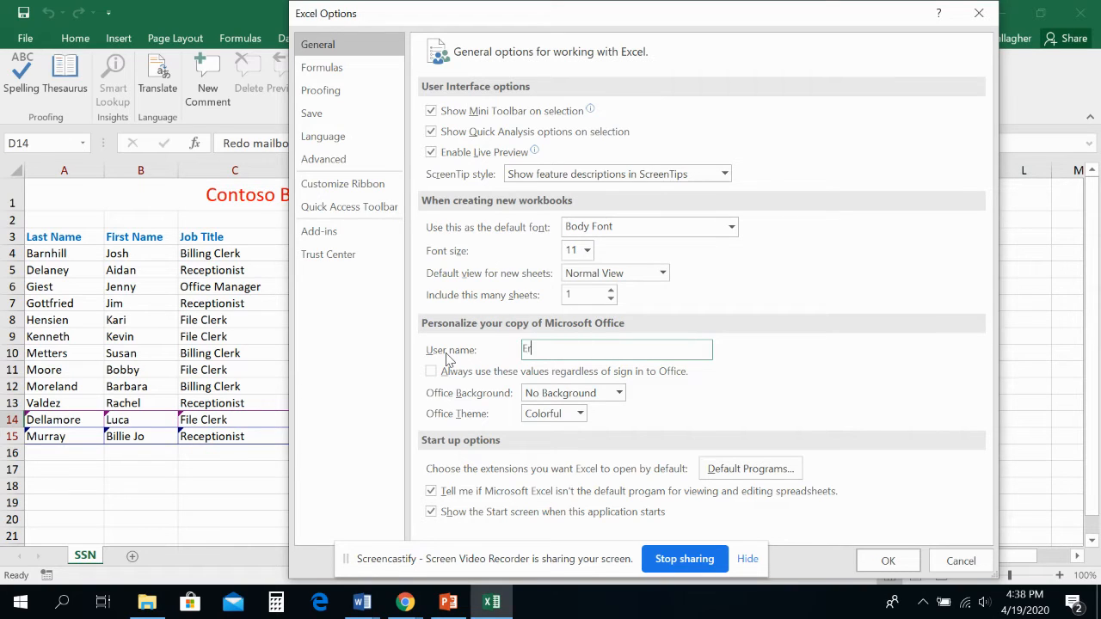
pyautogui.write(' Hagens')
pyautogui.click(888, 561)
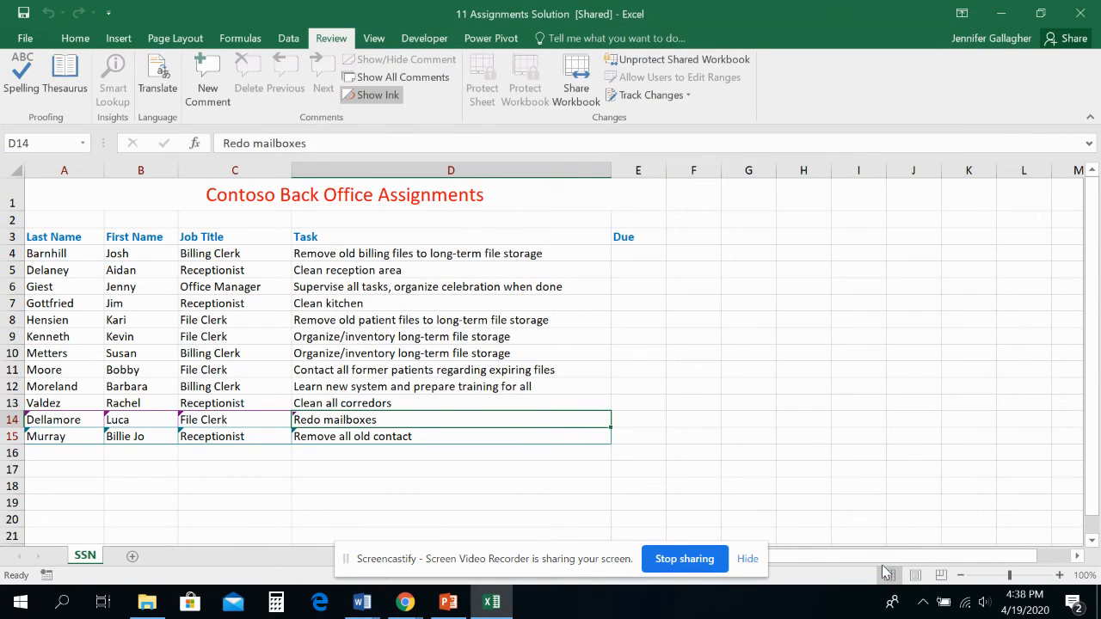
# - Add the third editor's last name and first name in row 16
pyautogui.click(88, 451)
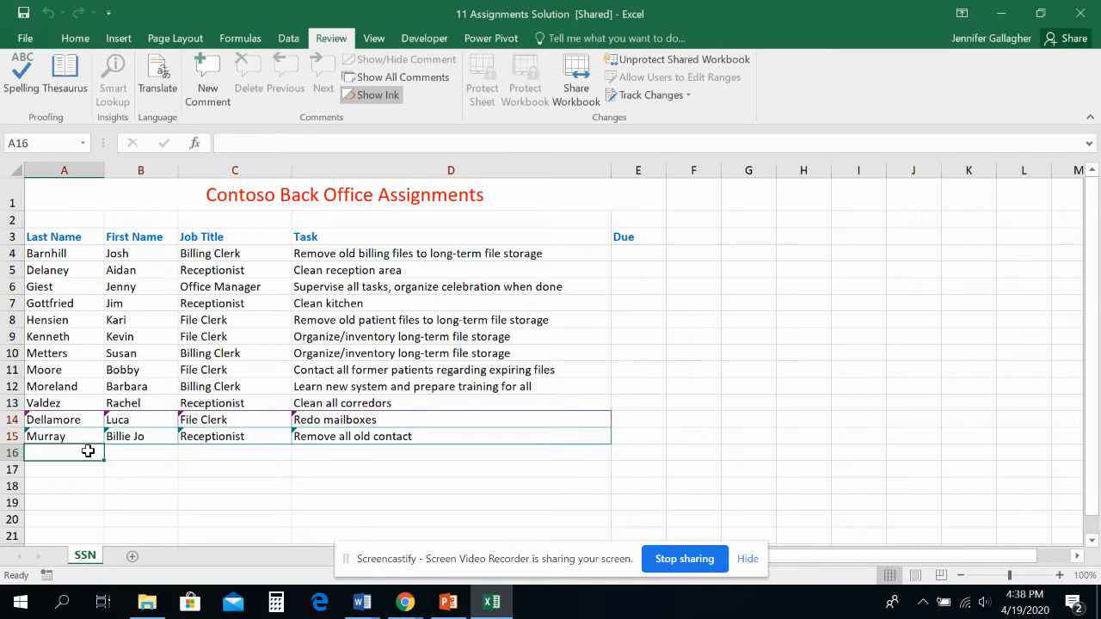
pyautogui.write('Hagens')
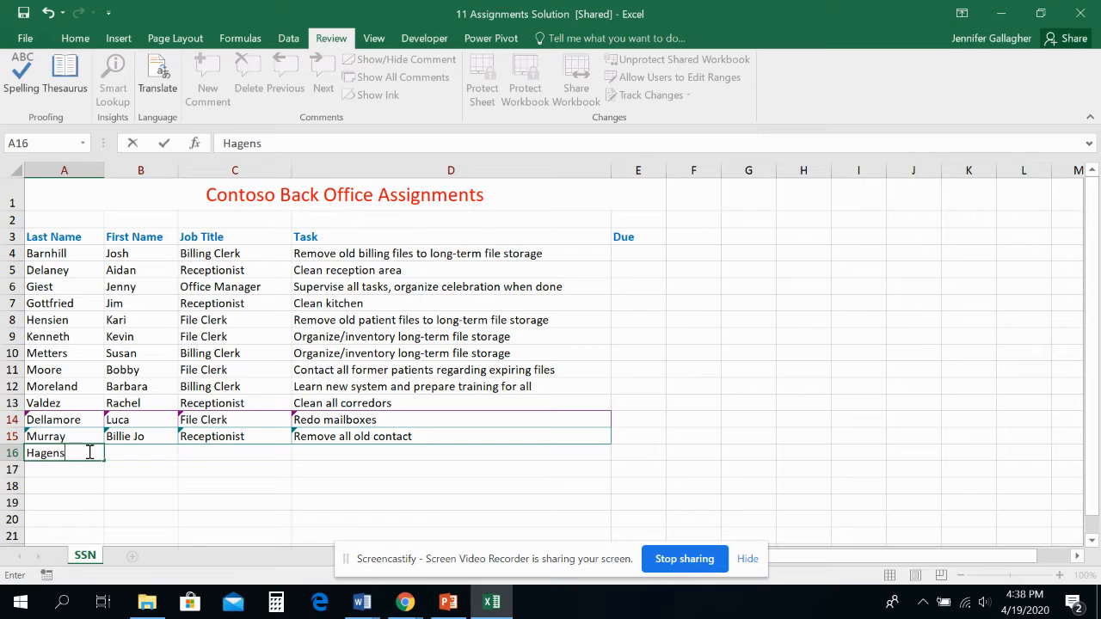
pyautogui.press('Tab')
pyautogui.write('Erin')
pyautogui.press('Tab')
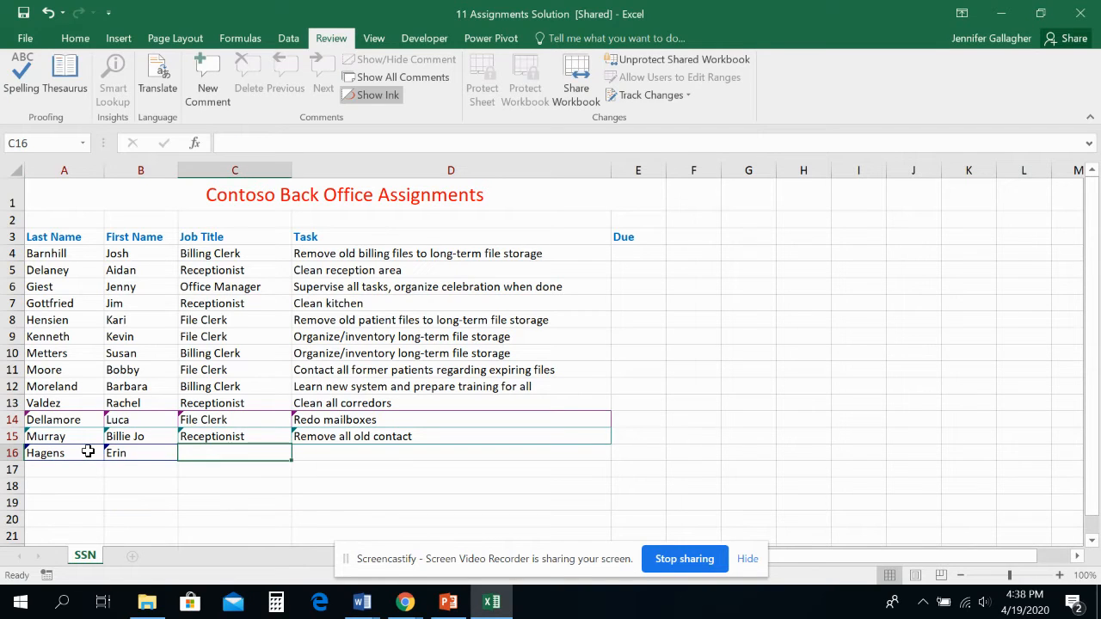
# - Enter Receptionist as the job title and Clean all corridors as the task in row 16
pyautogui.write('Receptionist')
pyautogui.press('Tab')
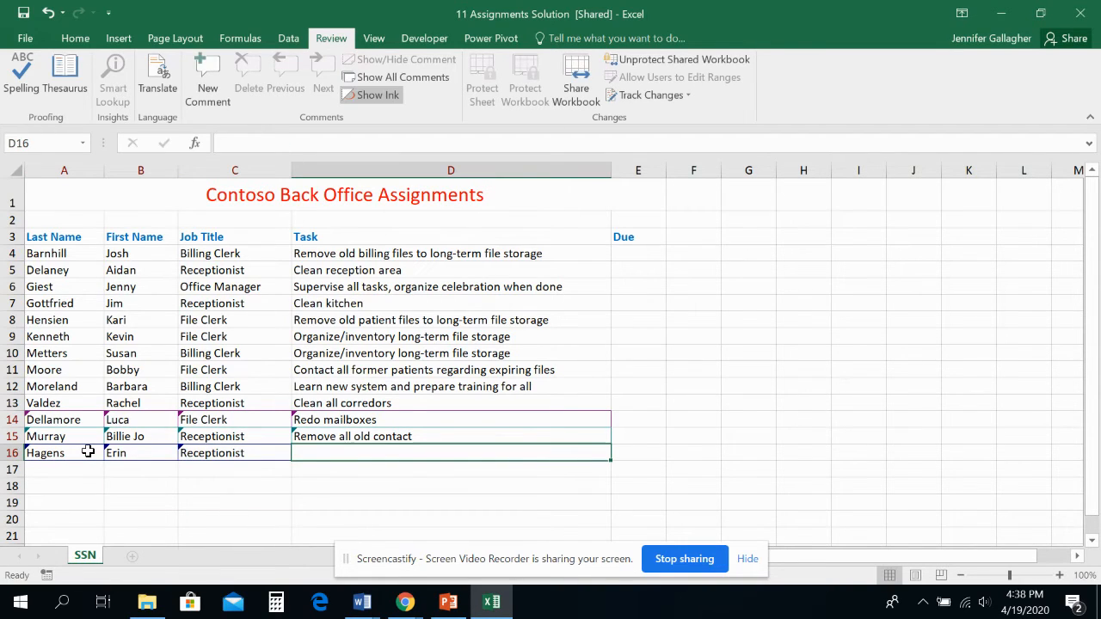
pyautogui.write('Clean')
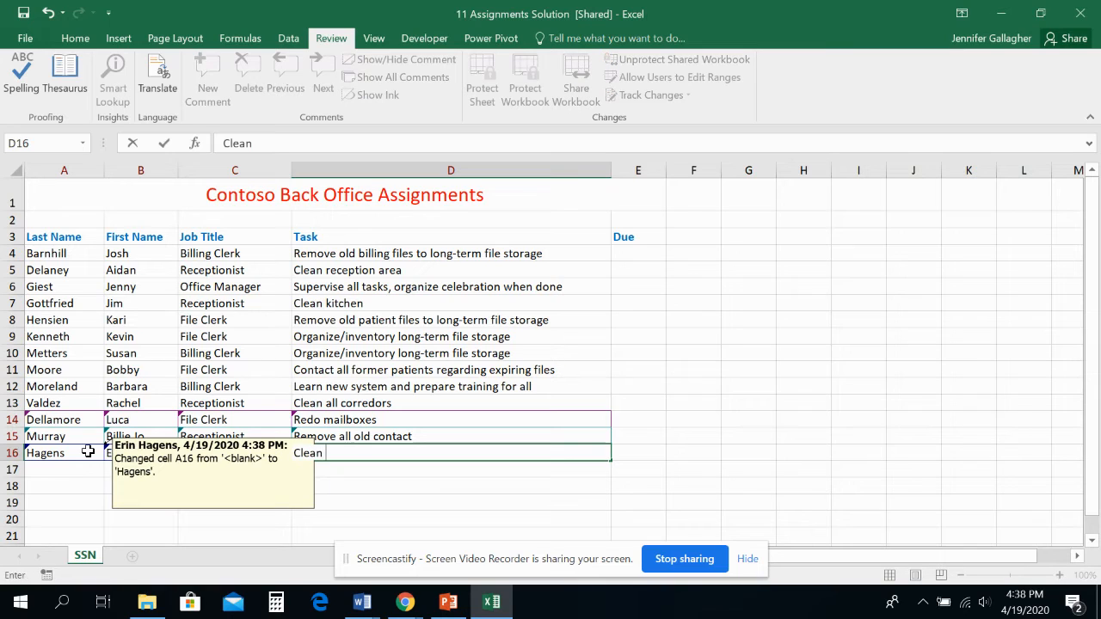
pyautogui.write(' all corridors')
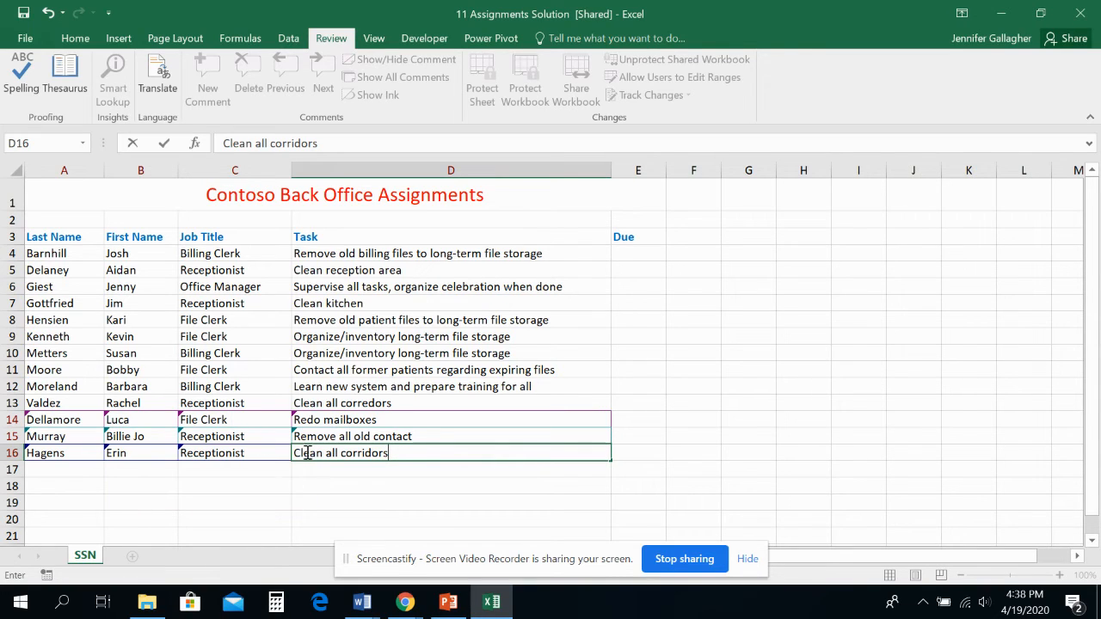
pyautogui.click(395, 420)
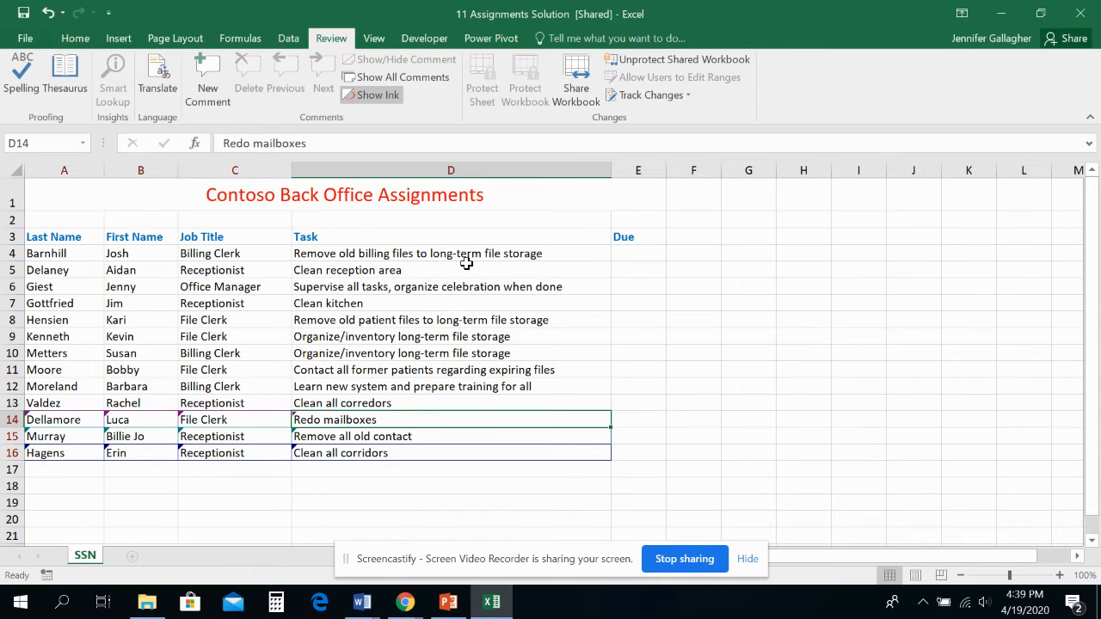
# - Correct the misspelled task in cell D13 so it reads Clean all corridors
pyautogui.click(362, 403)
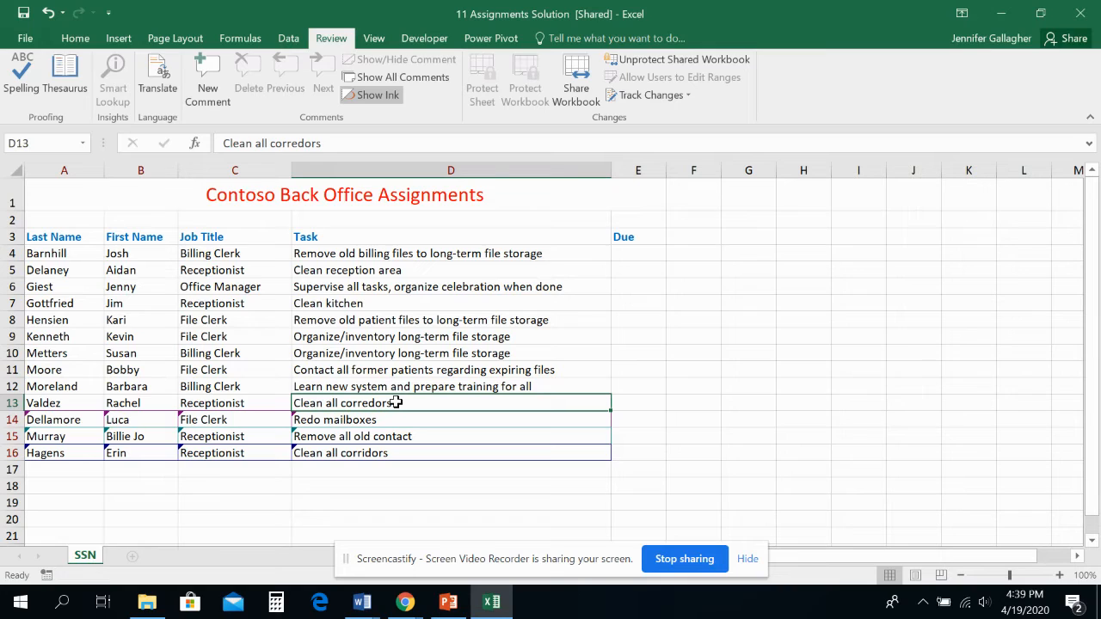
pyautogui.doubleClick(395, 402)
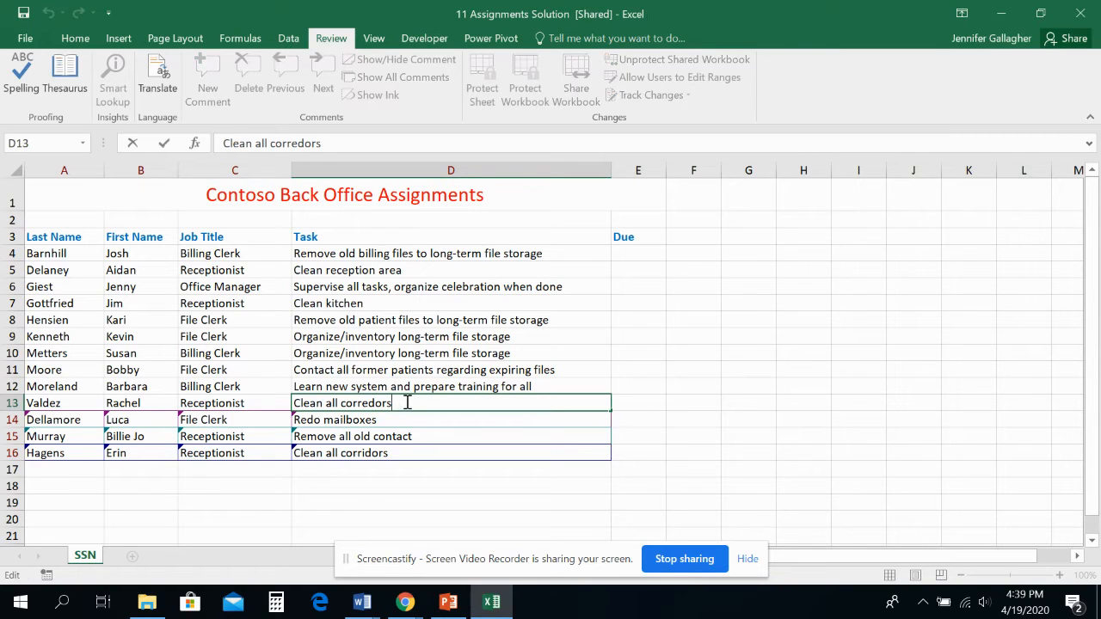
pyautogui.press('BackSpace')
pyautogui.press('BackSpace')
pyautogui.press('BackSpace')
pyautogui.press('BackSpace')
pyautogui.press('BackSpace')
pyautogui.write('idors')
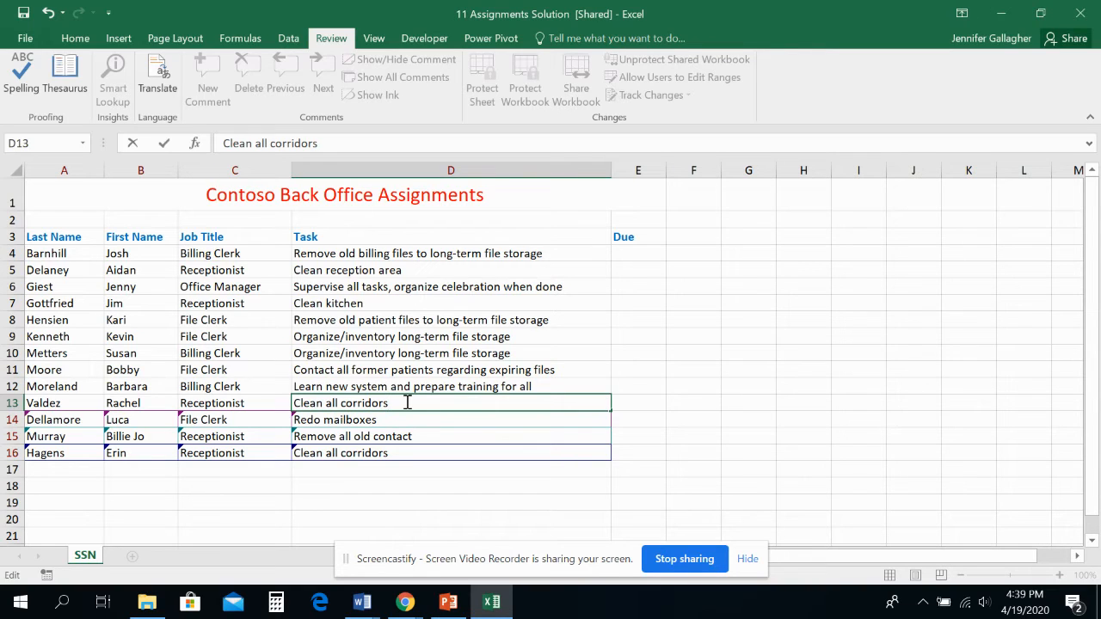
pyautogui.click(165, 144)
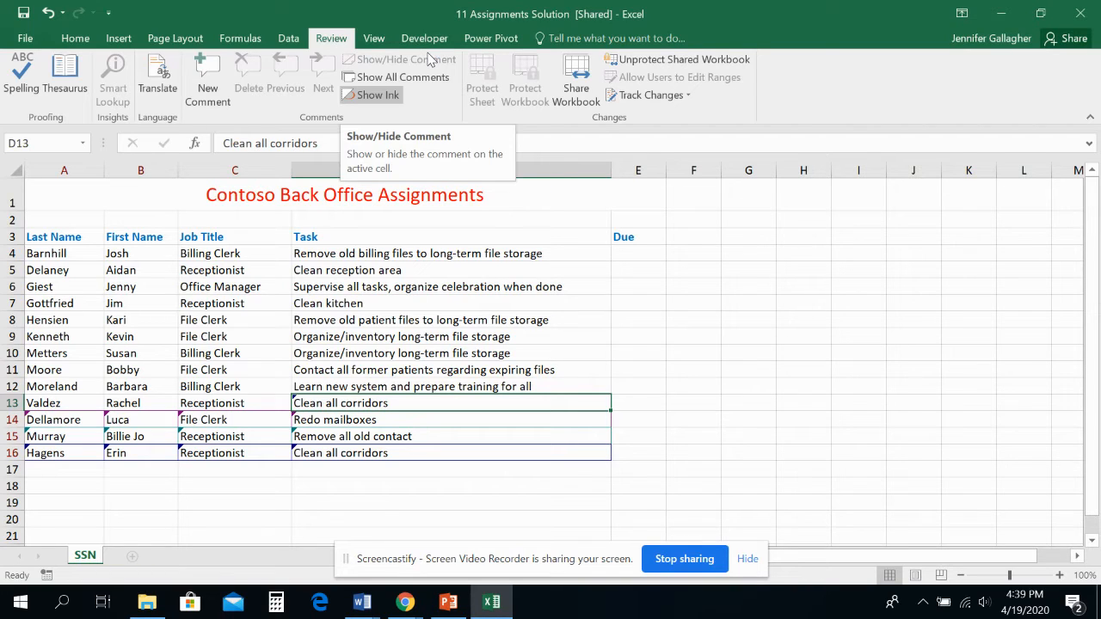
# - Start reviewing tracked changes, allowing the workbook save, and limit the review to the third editor's changes that are not yet reviewed
pyautogui.click(653, 95)
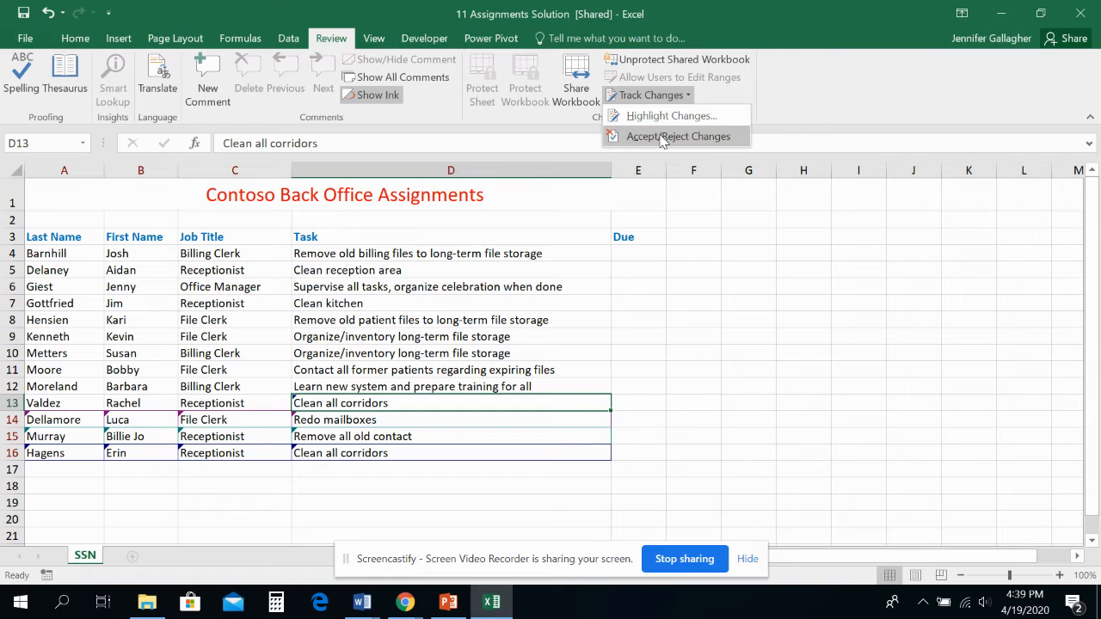
pyautogui.click(663, 137)
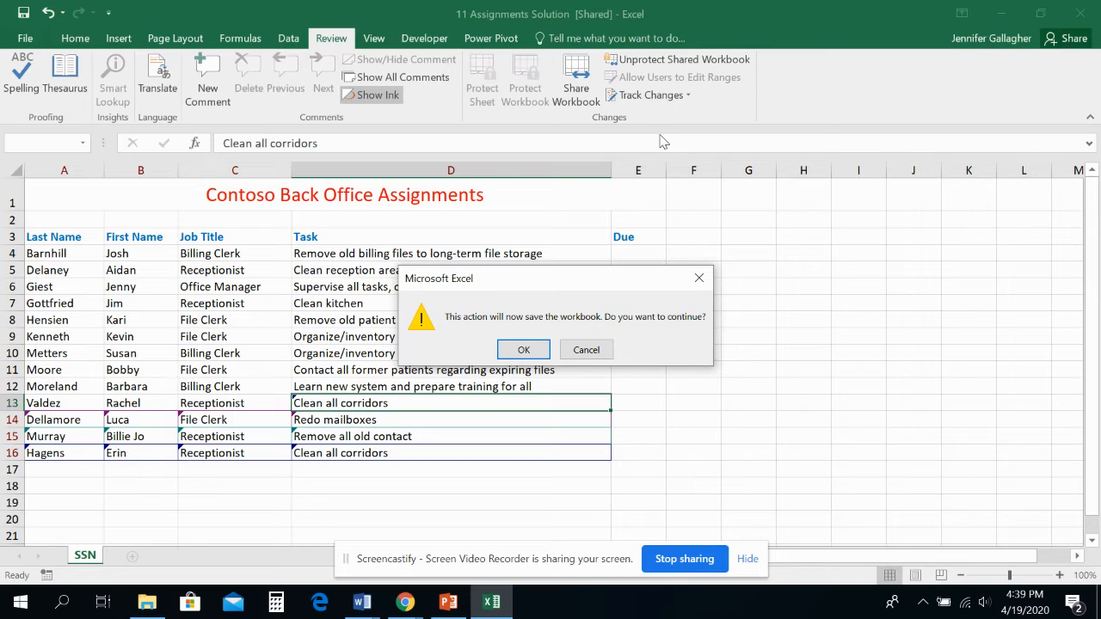
pyautogui.click(524, 350)
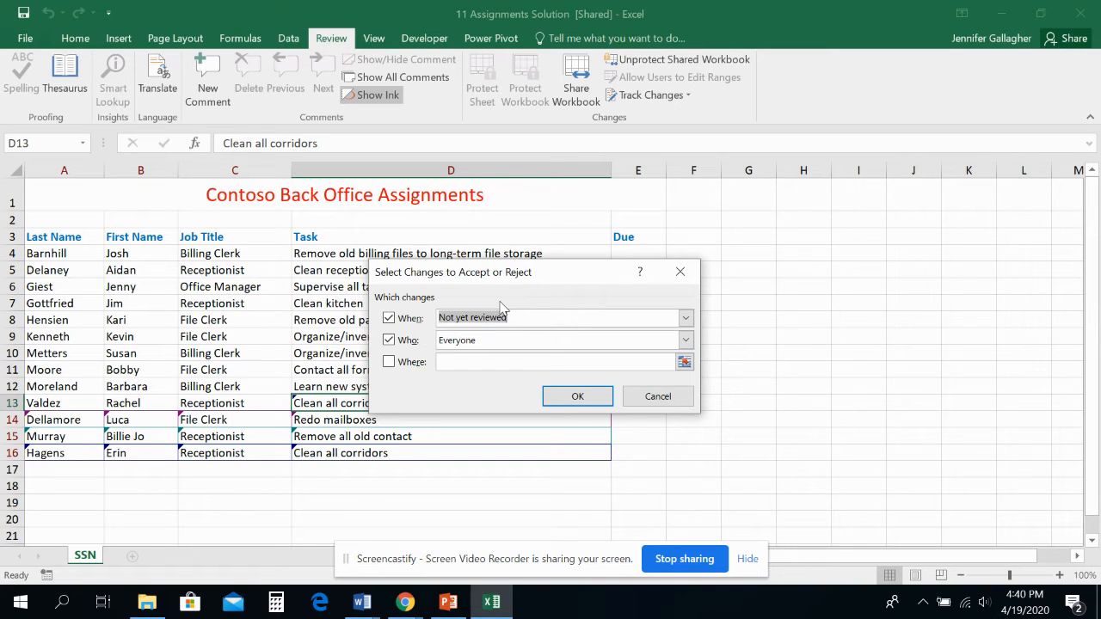
pyautogui.click(686, 318)
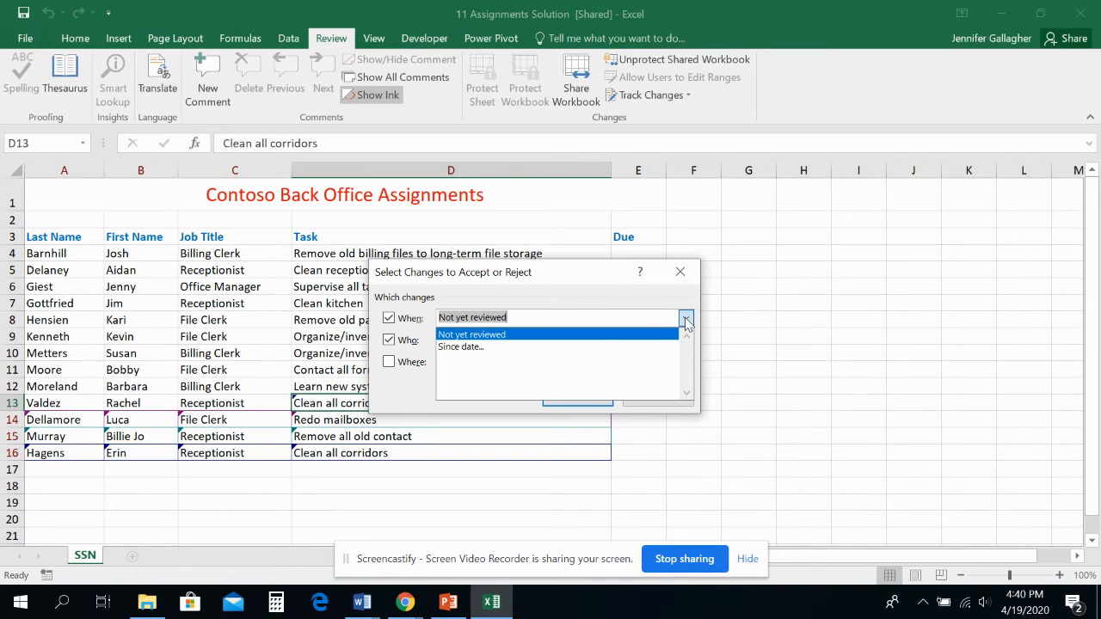
pyautogui.click(636, 315)
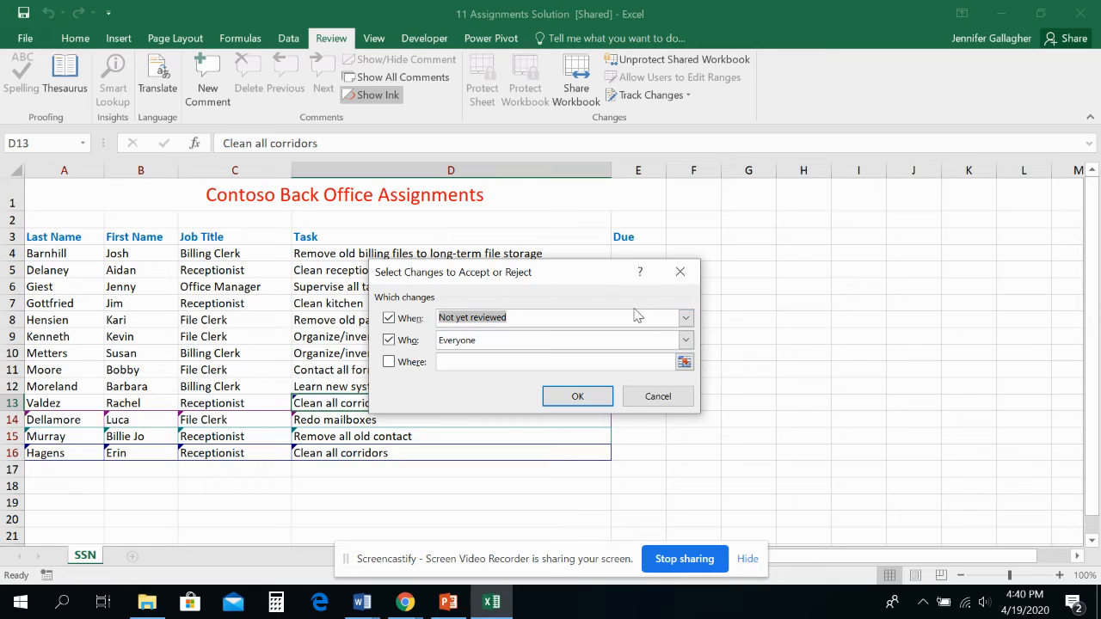
pyautogui.click(685, 342)
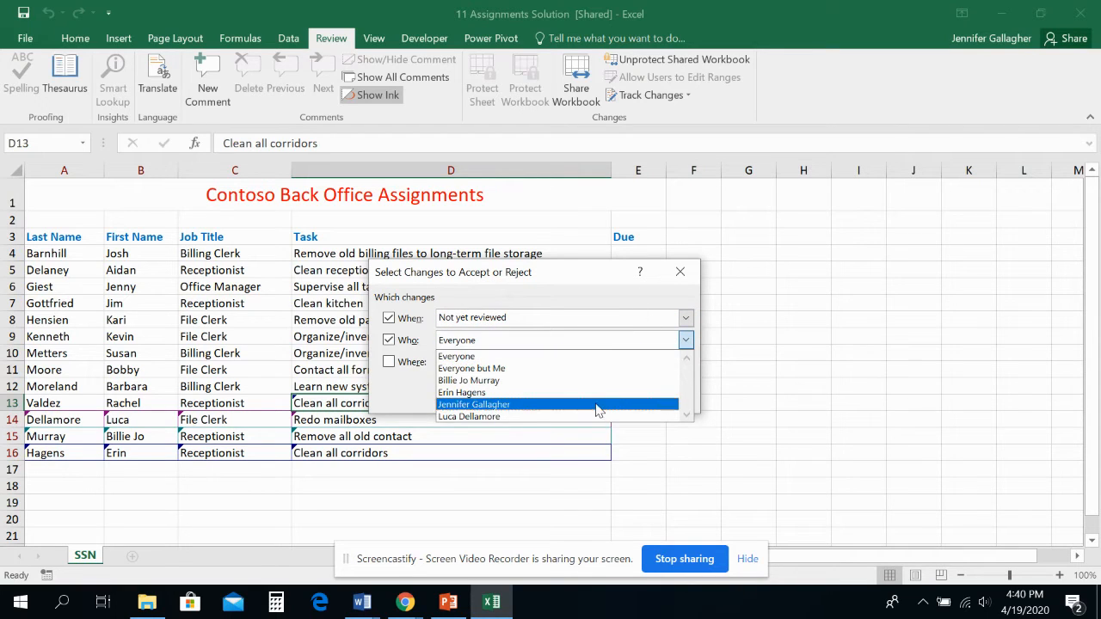
pyautogui.click(551, 392)
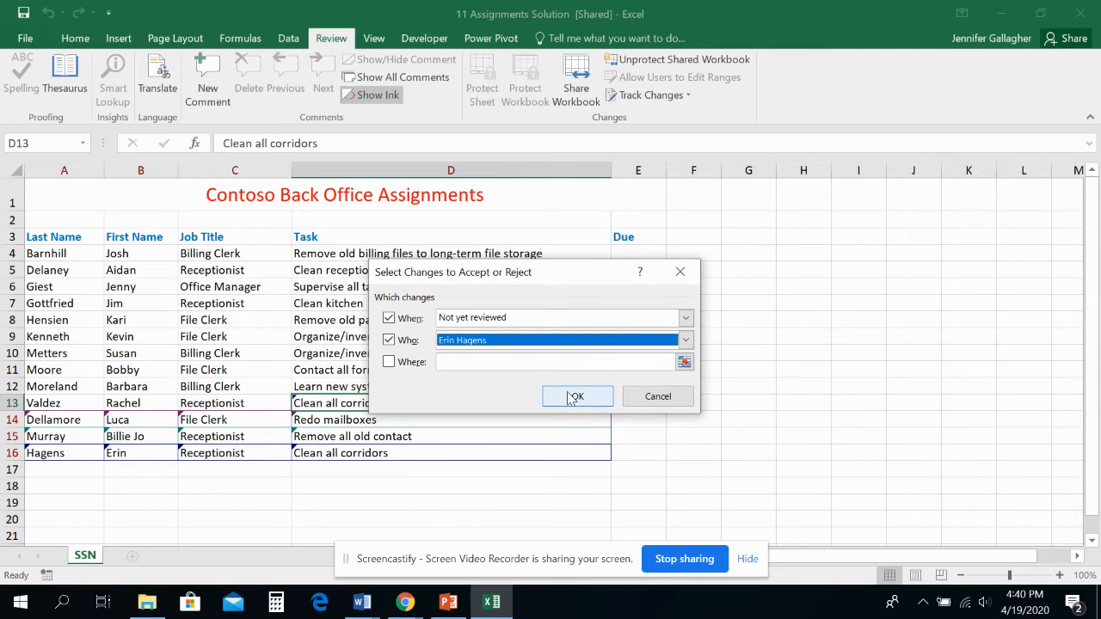
pyautogui.click(571, 396)
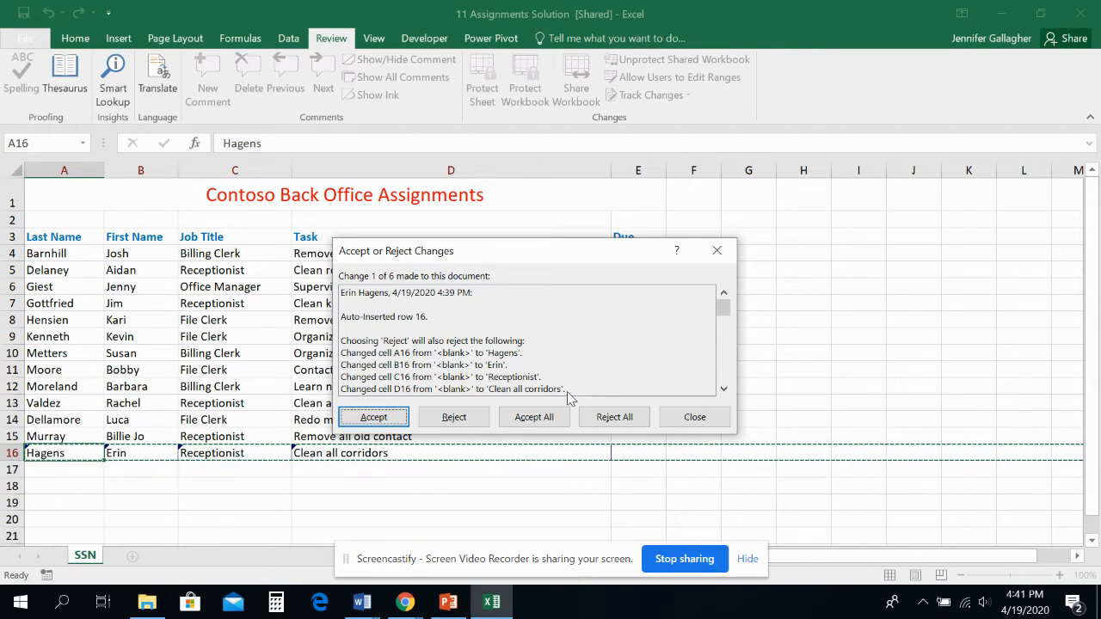
# - Reject the auto-inserted row 16 with its entries and accept the spelling correction in cell D13
pyautogui.click(472, 422)
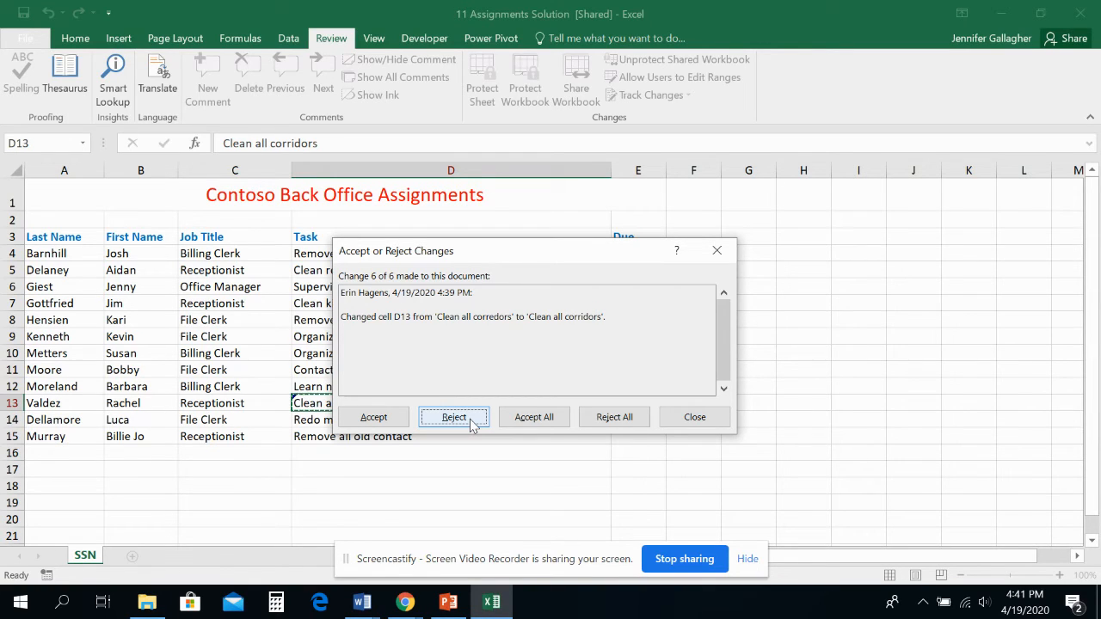
pyautogui.moveTo(478, 259); pyautogui.dragTo(713, 202)
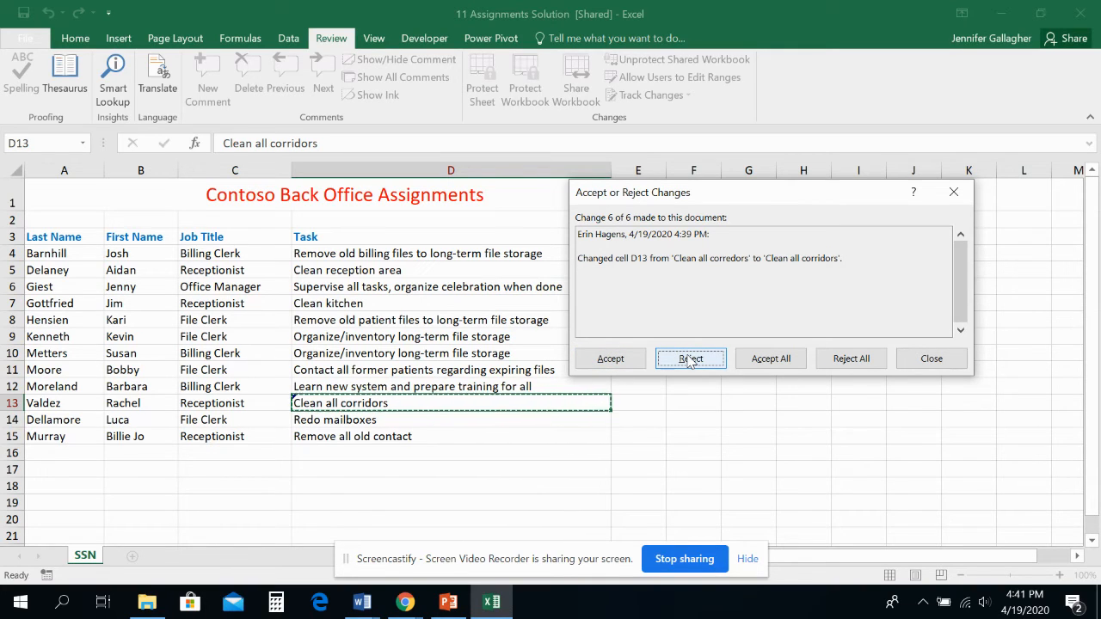
pyautogui.click(610, 359)
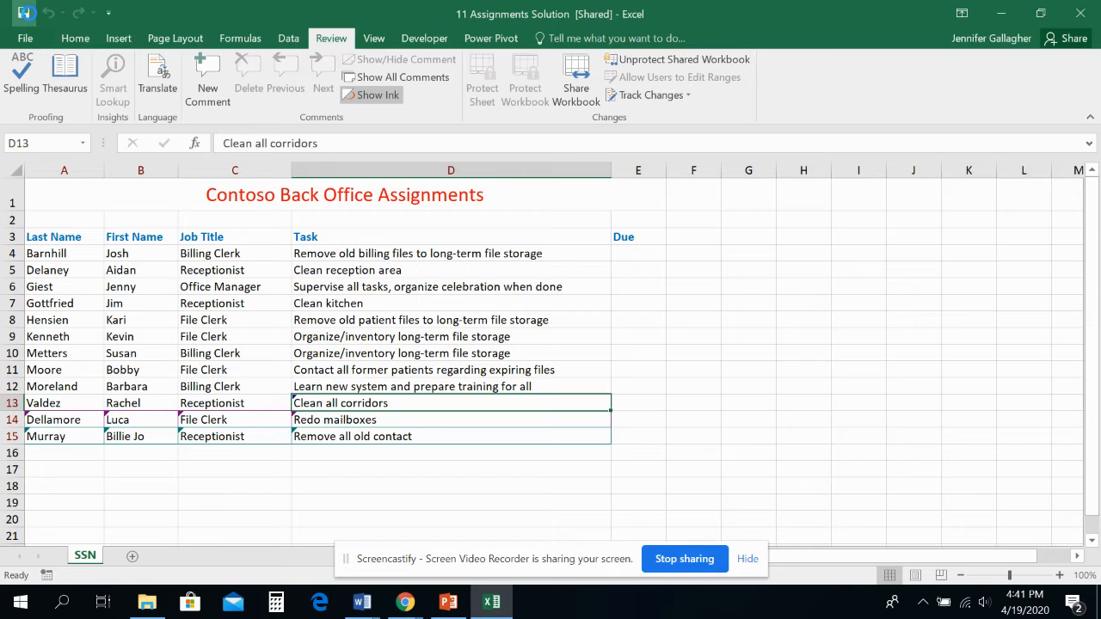
# - Save the workbook and replace the Office user name in the general Excel options with the fourth editor's full name
pyautogui.click(26, 14)
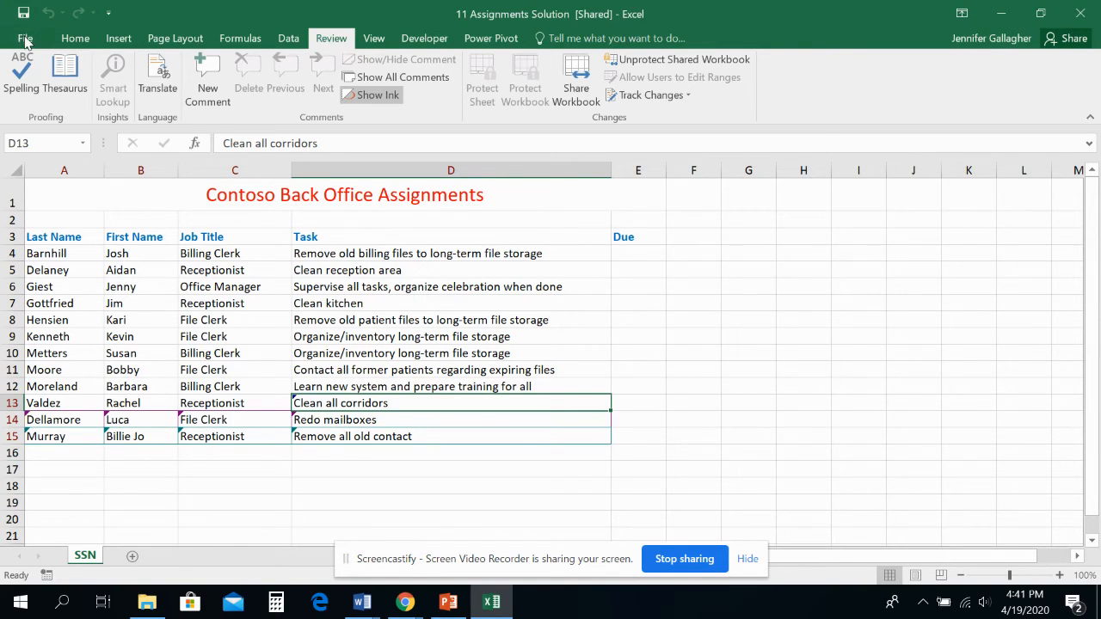
pyautogui.click(25, 38)
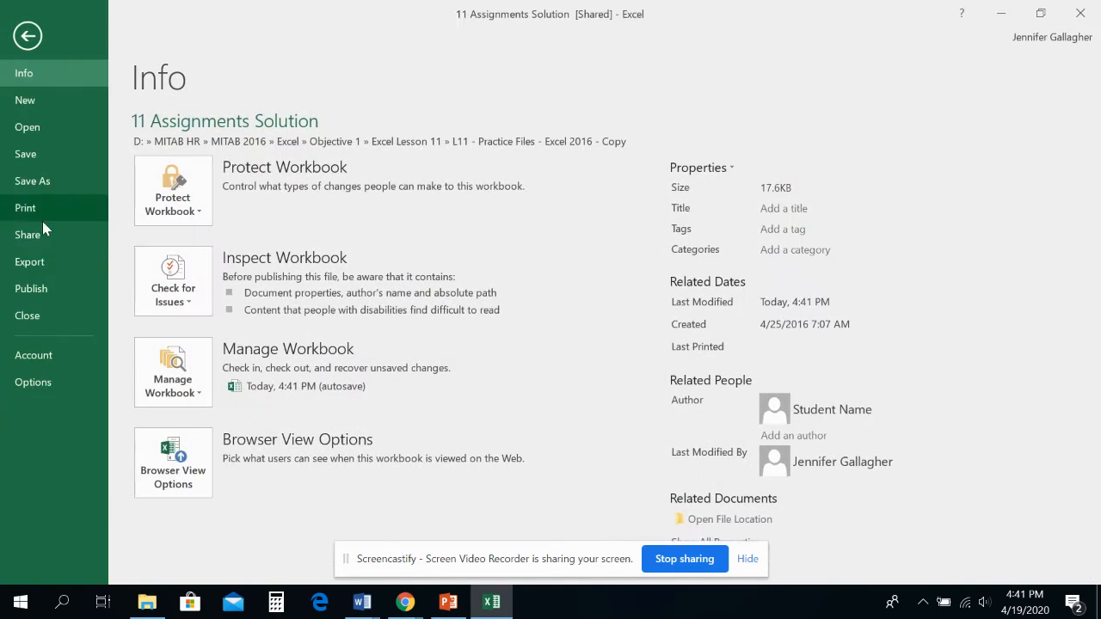
pyautogui.click(53, 380)
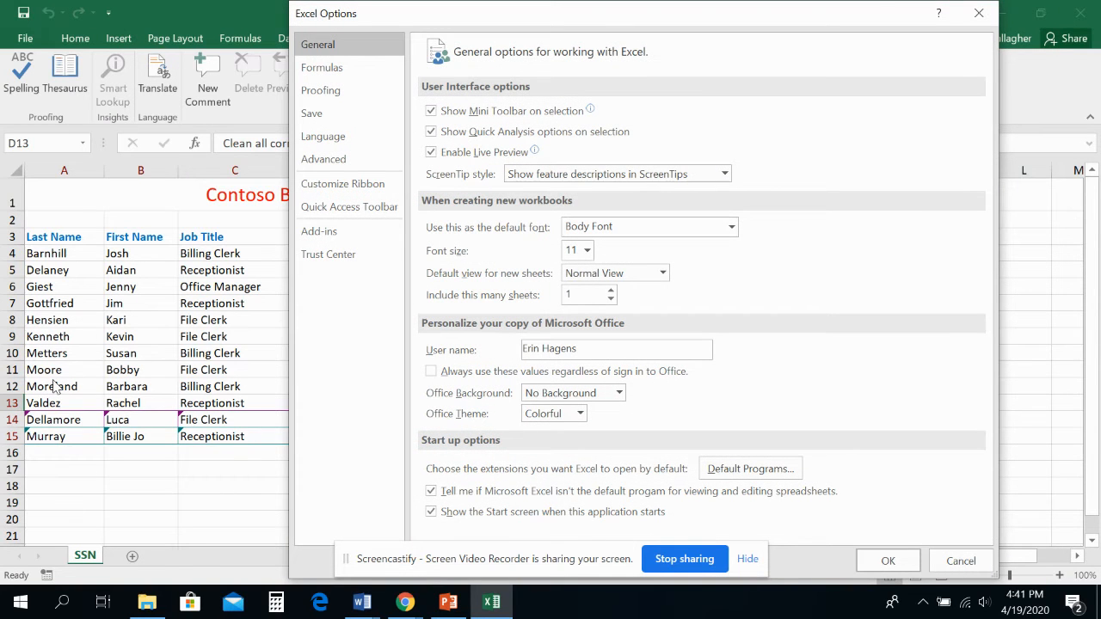
pyautogui.moveTo(590, 356); pyautogui.dragTo(488, 344)
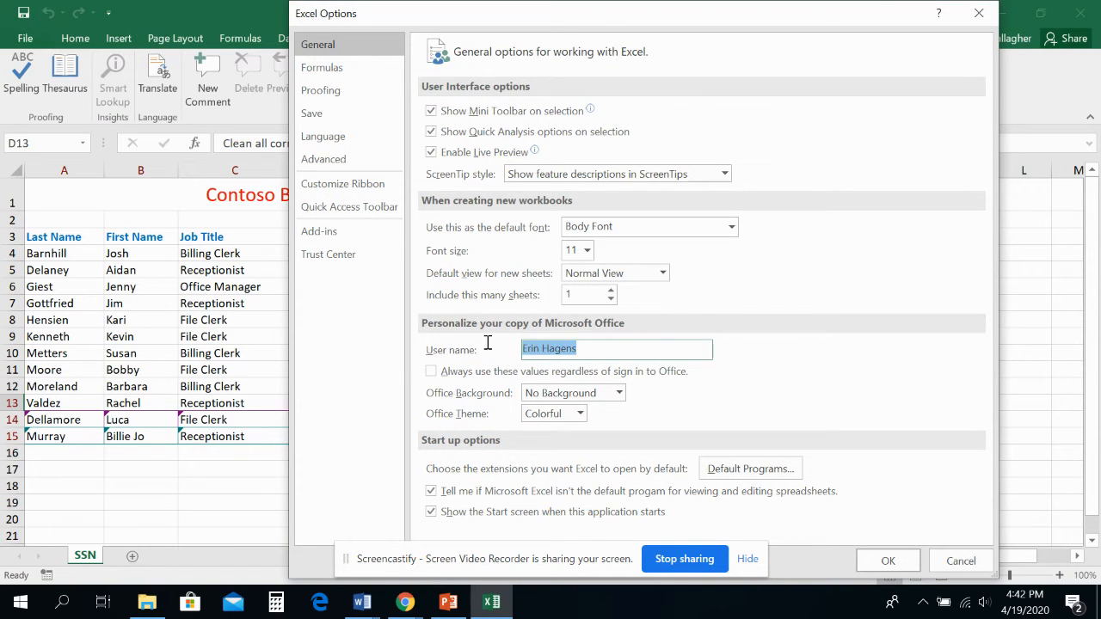
pyautogui.write('Jim')
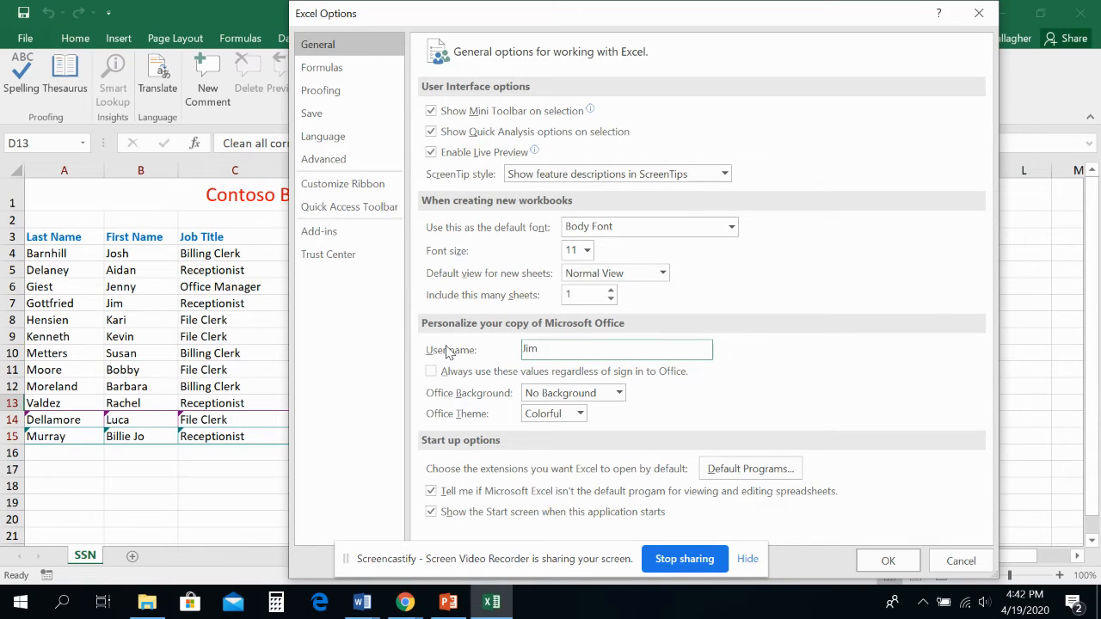
pyautogui.write(' G')
pyautogui.write('iest')
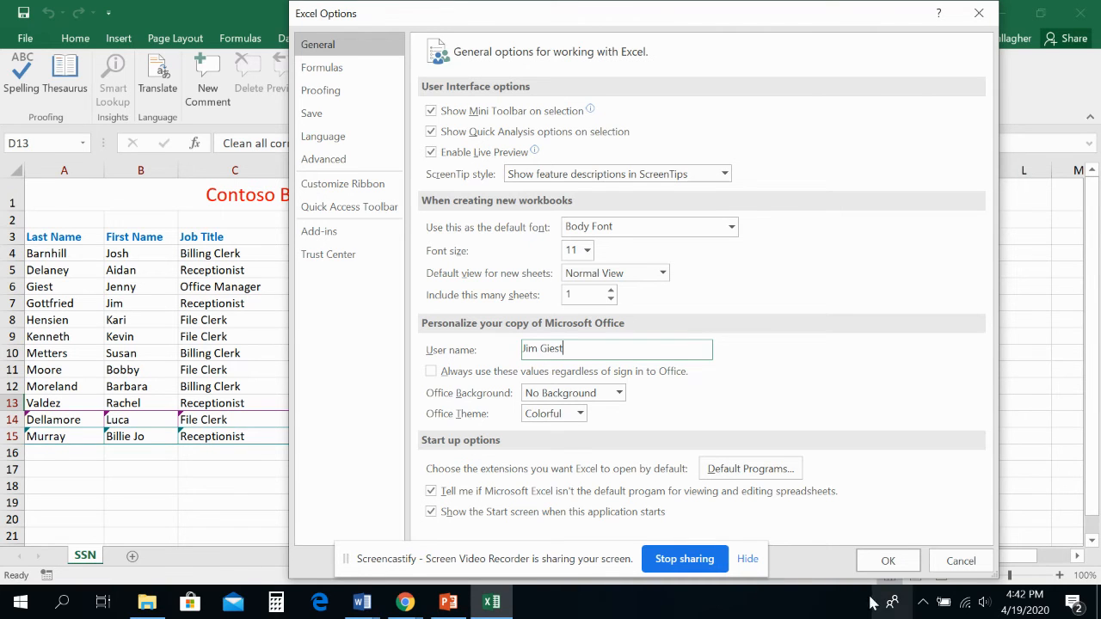
pyautogui.click(886, 561)
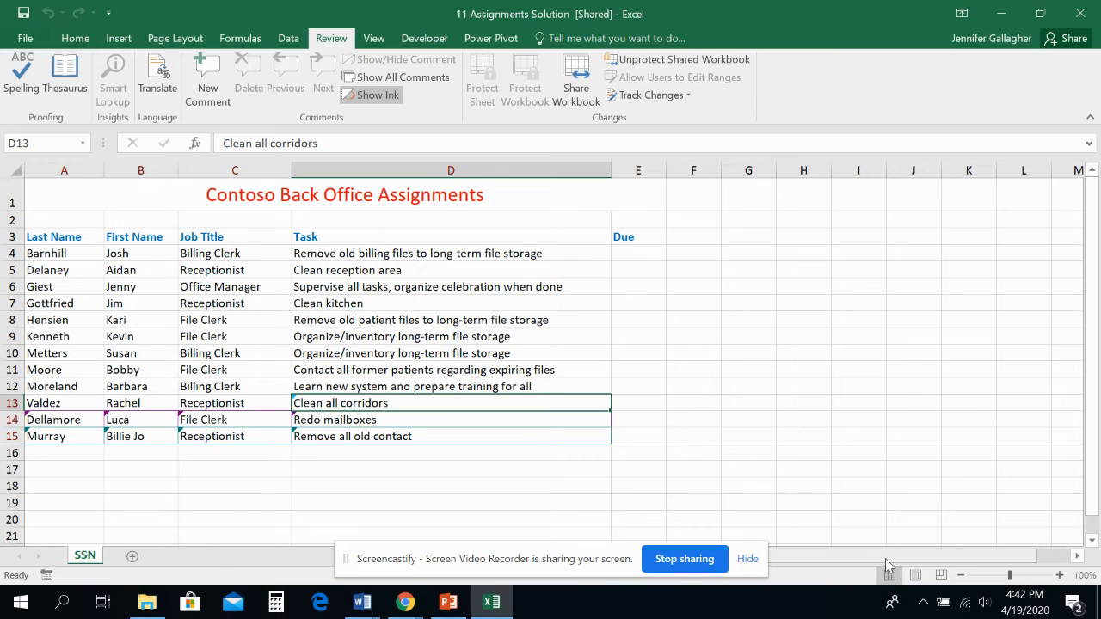
# - Start another accept-or-reject review limited to not yet reviewed changes made by the first editor, who added row 14
pyautogui.click(637, 100)
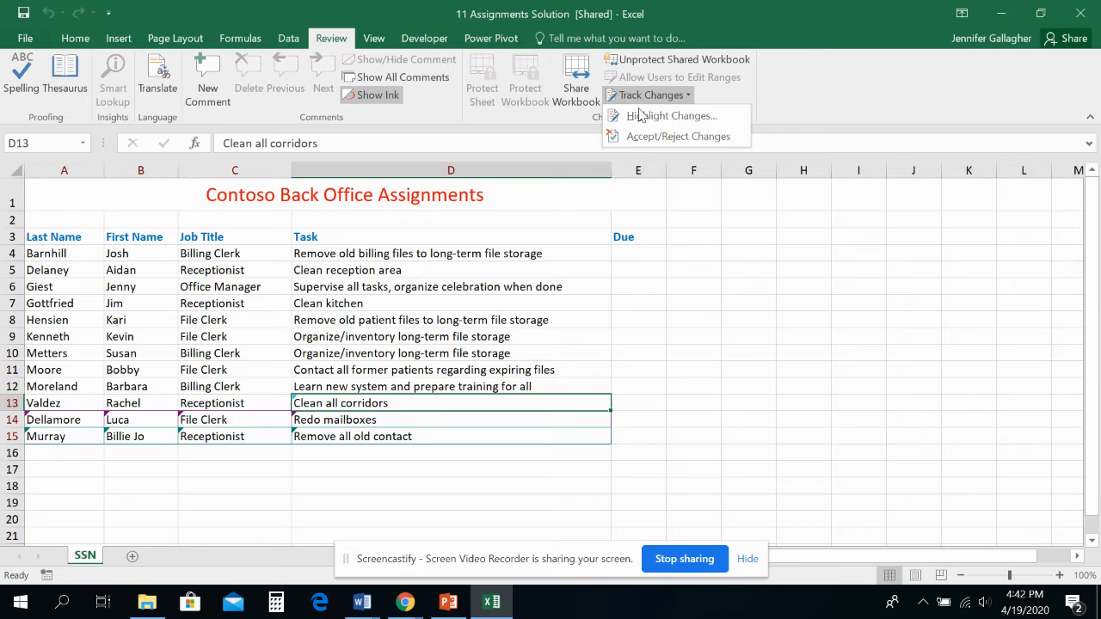
pyautogui.click(642, 137)
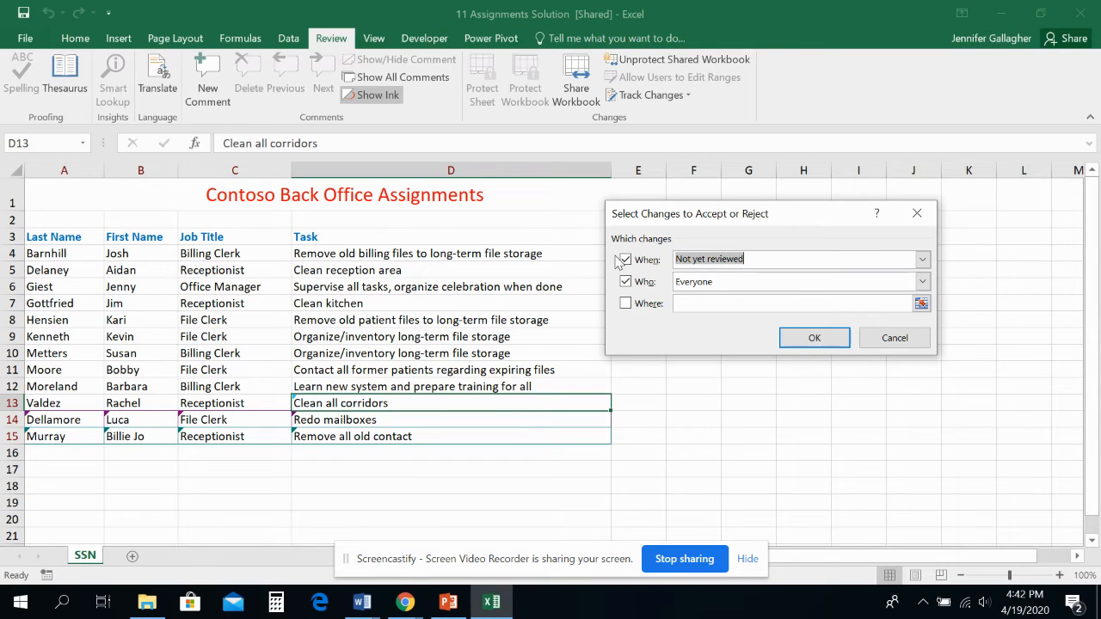
pyautogui.click(922, 284)
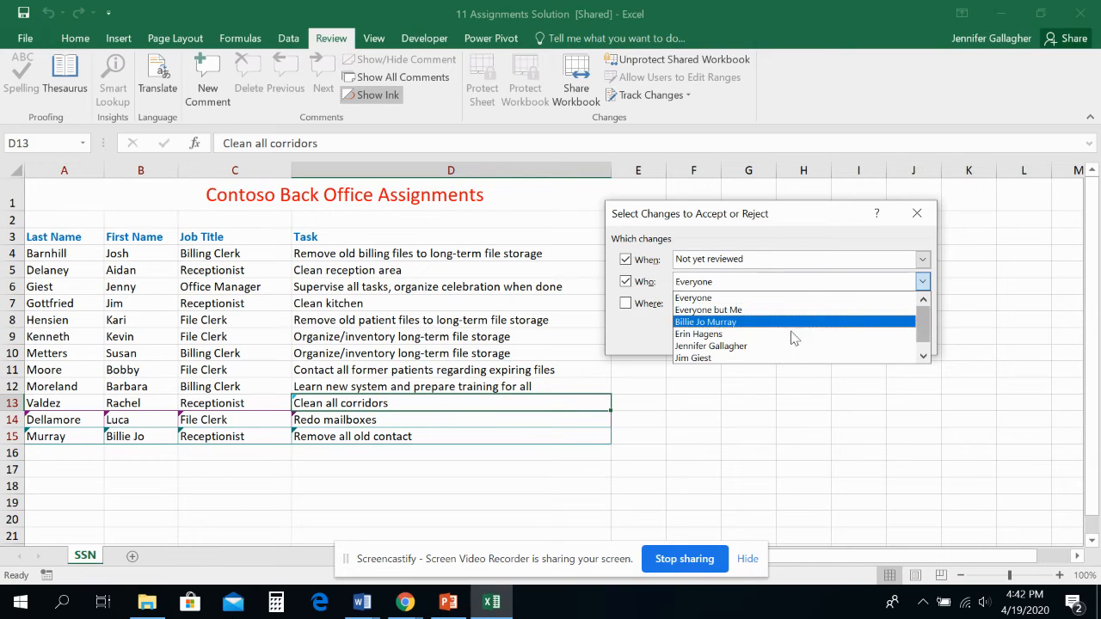
pyautogui.scroll(-1, 812, 336)
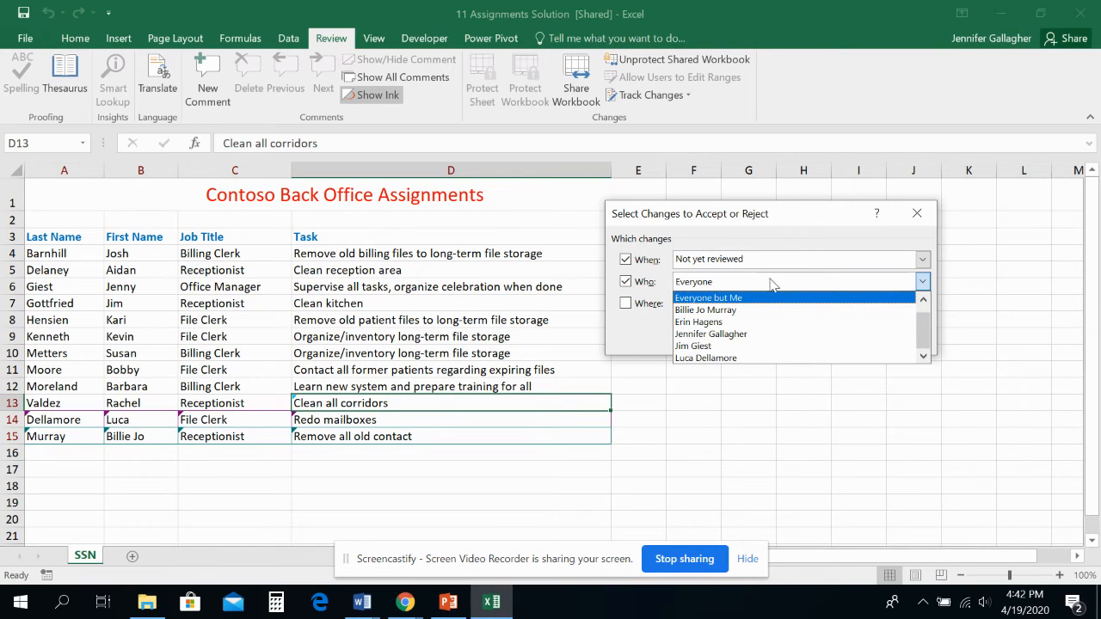
pyautogui.click(924, 265)
pyautogui.click(923, 261)
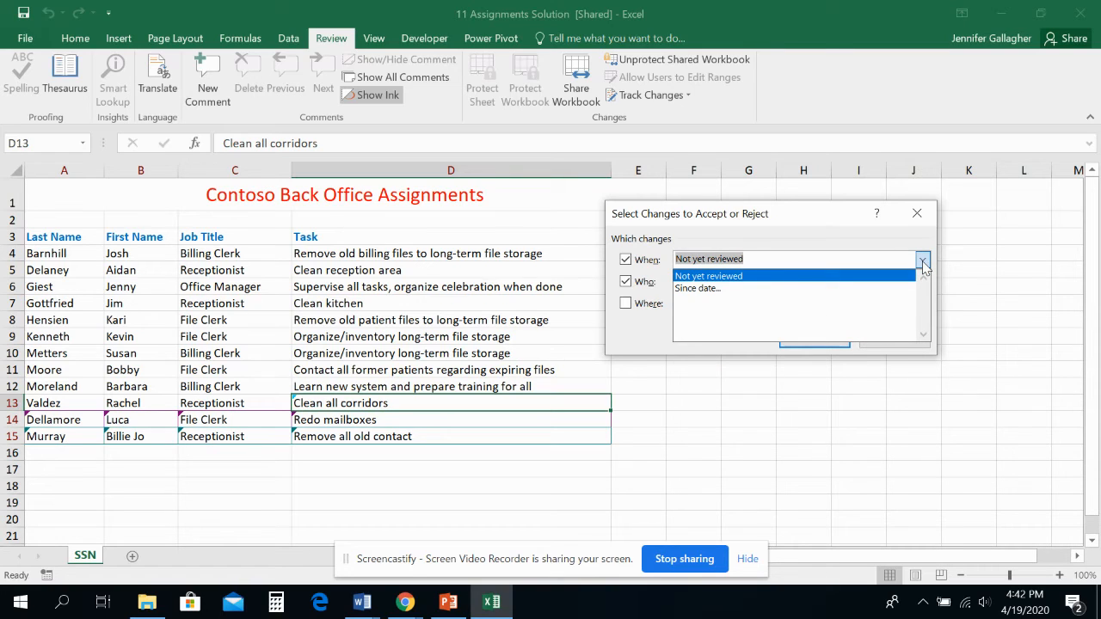
pyautogui.click(923, 263)
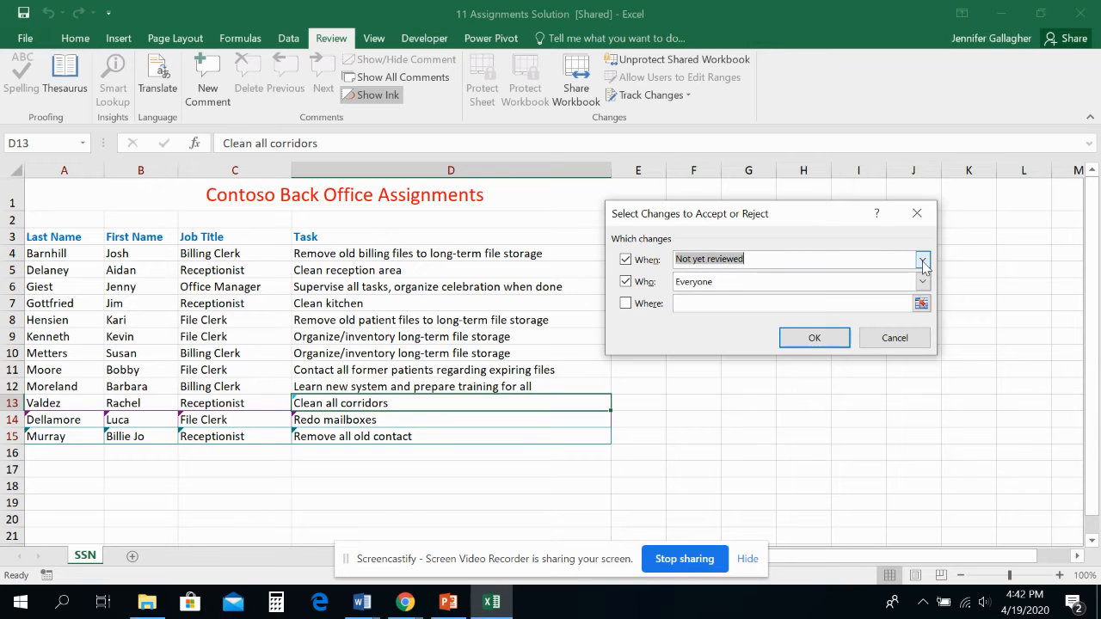
pyautogui.click(922, 282)
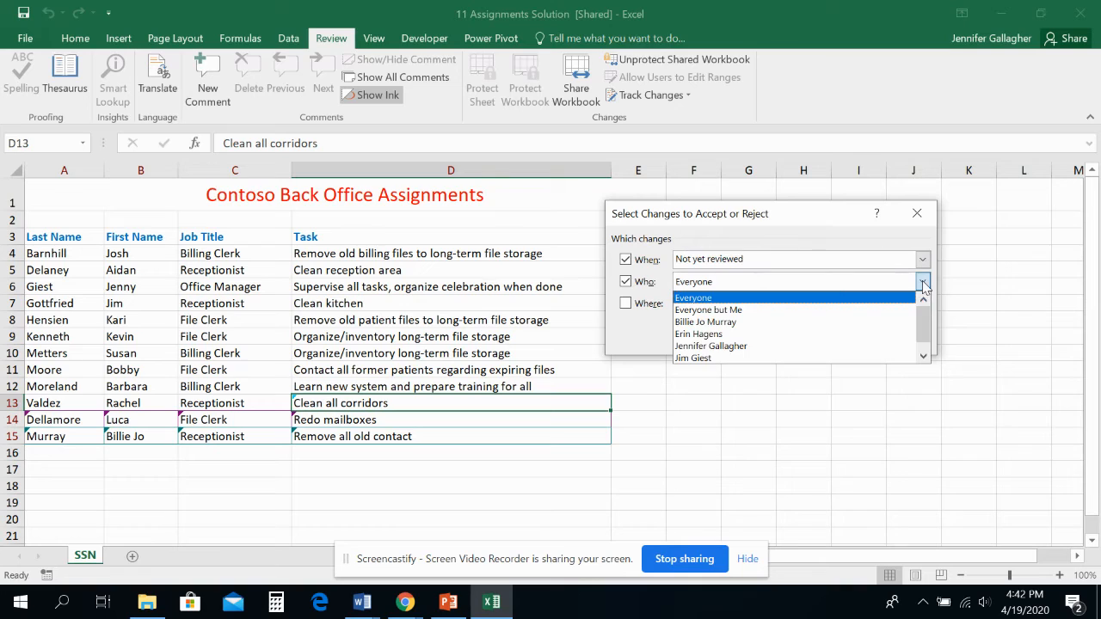
pyautogui.scroll(-1, 850, 346)
pyautogui.click(819, 358)
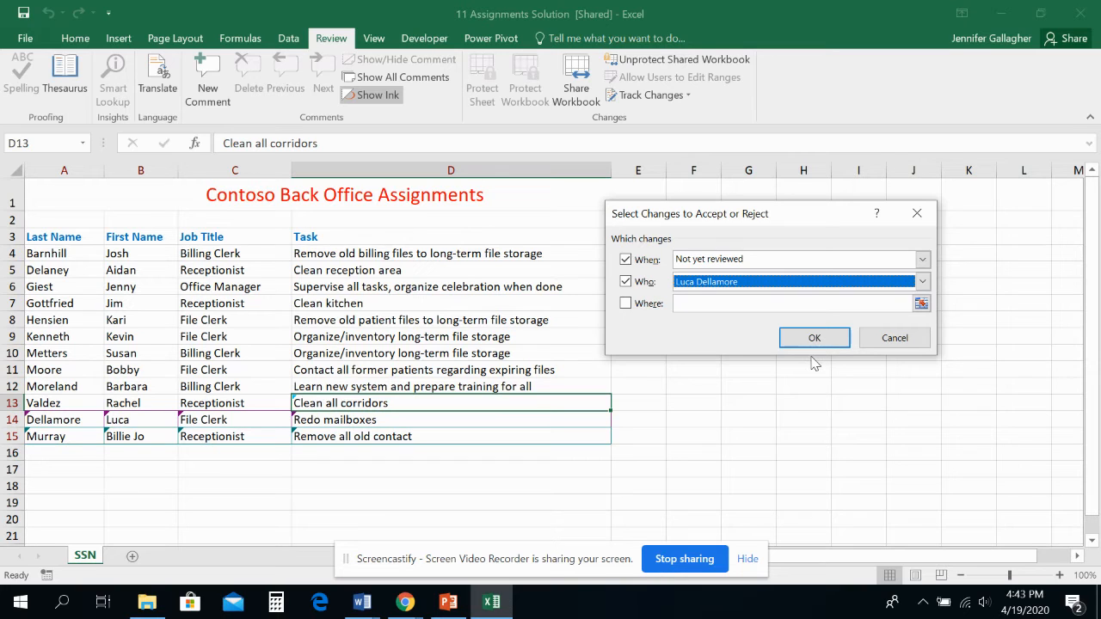
pyautogui.click(817, 337)
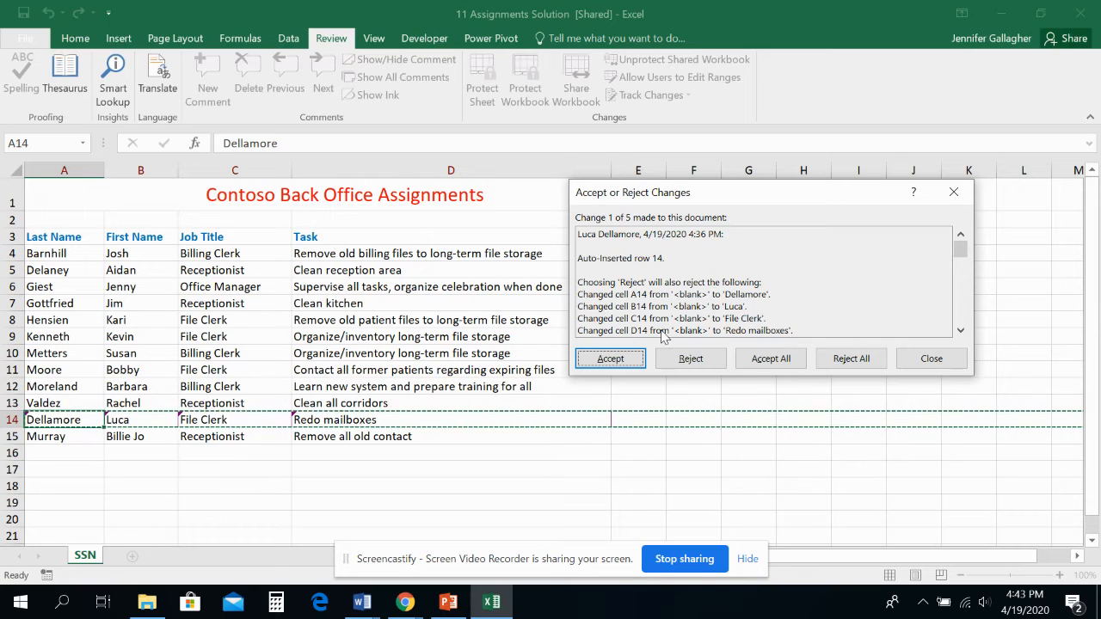
# - Accept the inserted row 14 and each of its cell entries one by one, from last name through task
pyautogui.click(624, 363)
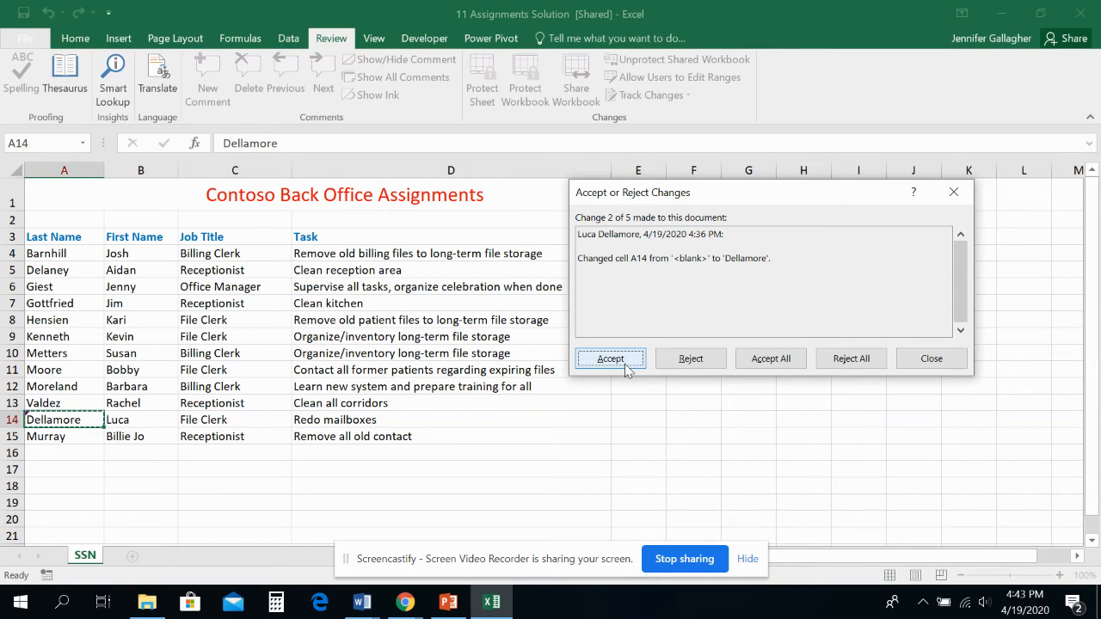
pyautogui.click(626, 366)
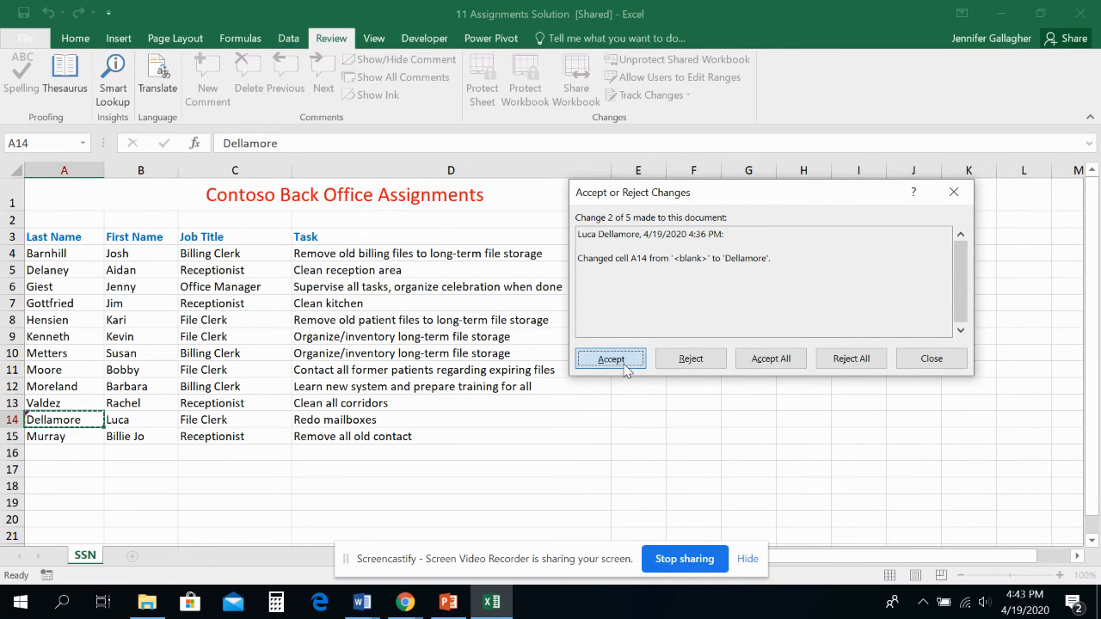
pyautogui.click(626, 364)
pyautogui.click(625, 364)
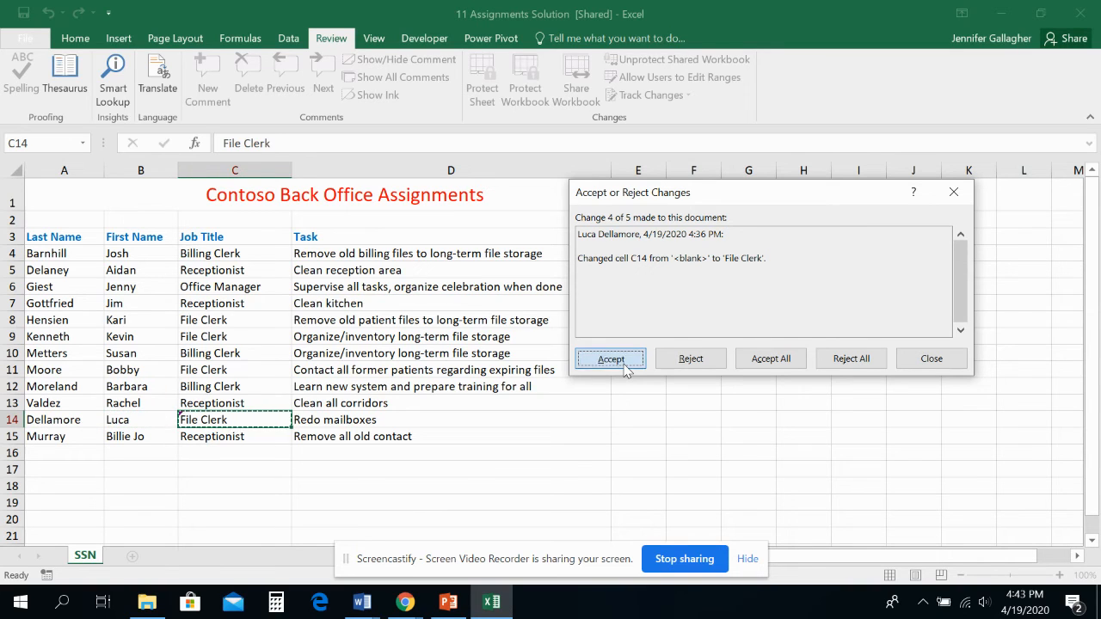
pyautogui.click(624, 363)
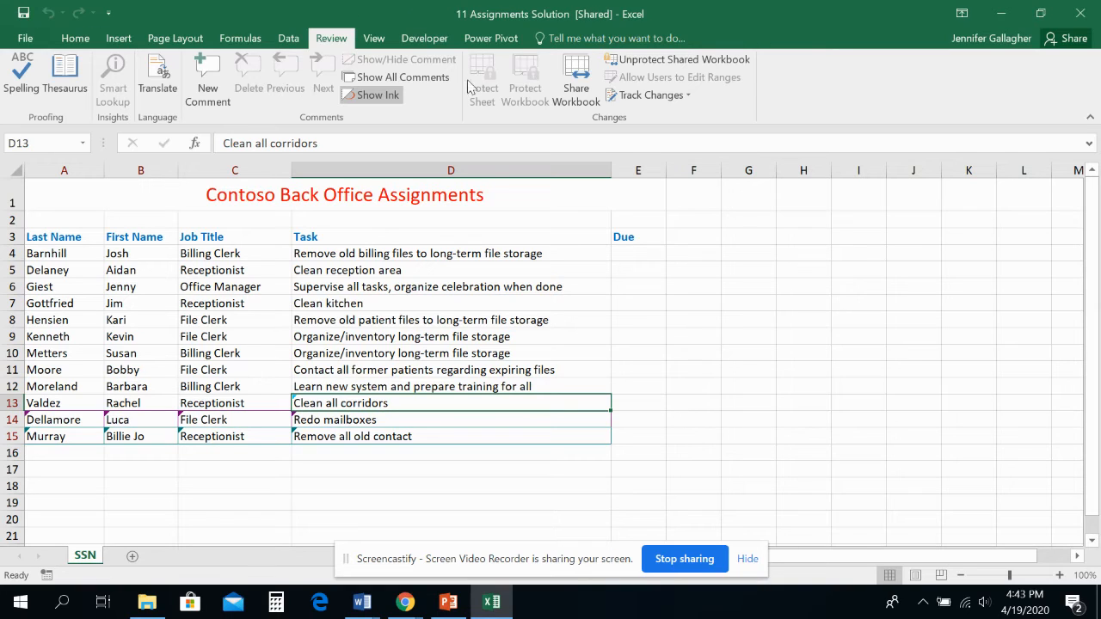
# - Start an accept-or-reject review of everyone's not yet reviewed changes, limited to the range $15:$15
pyautogui.click(638, 97)
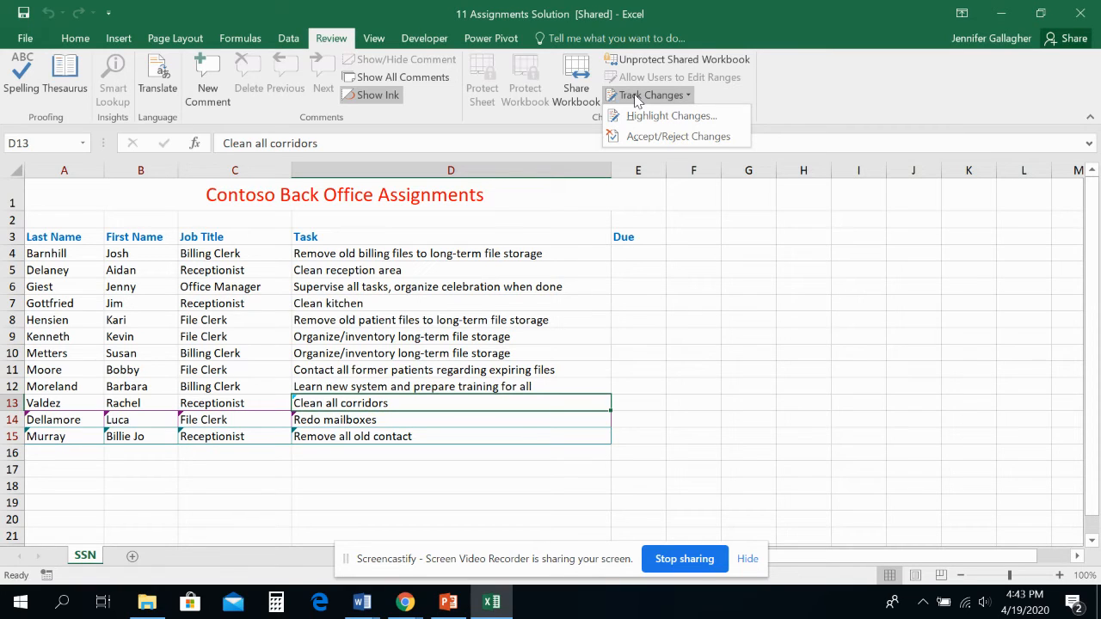
pyautogui.click(653, 138)
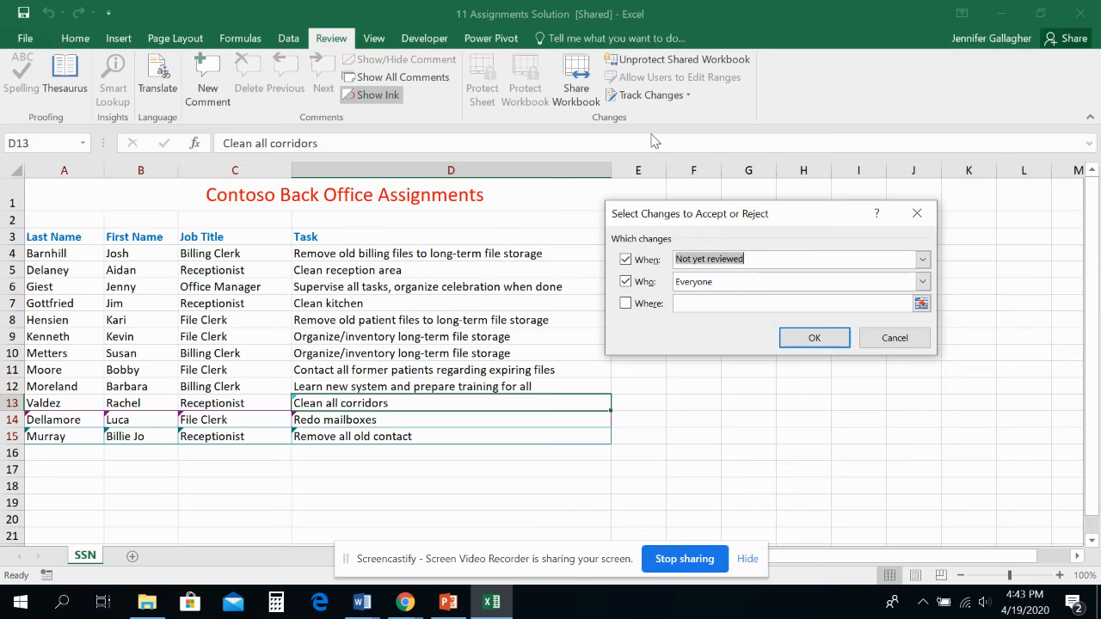
pyautogui.click(922, 305)
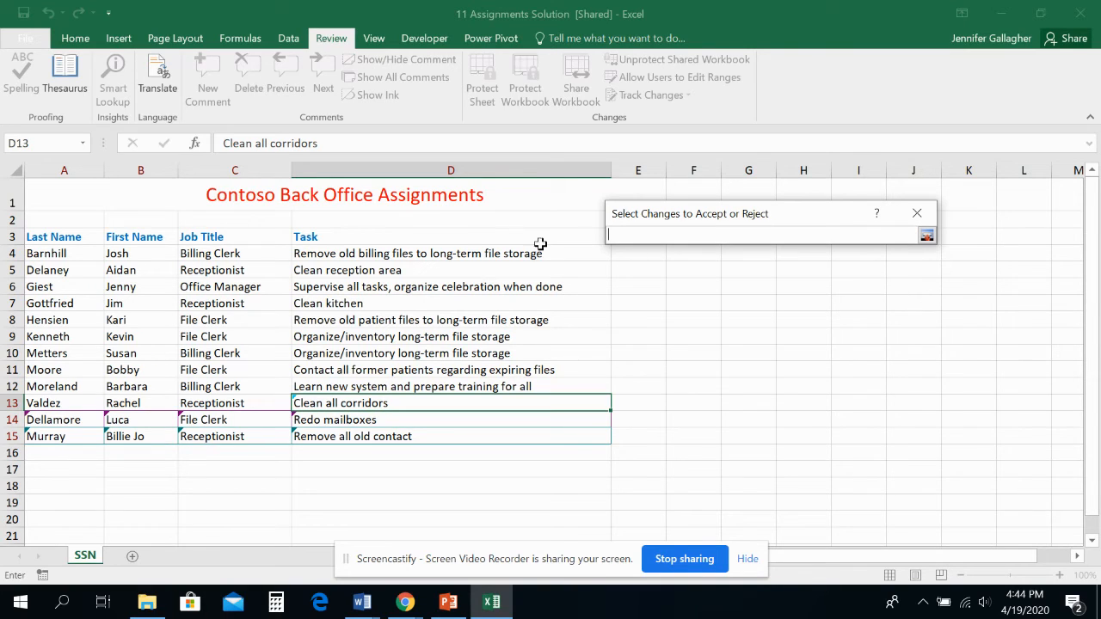
pyautogui.click(12, 436)
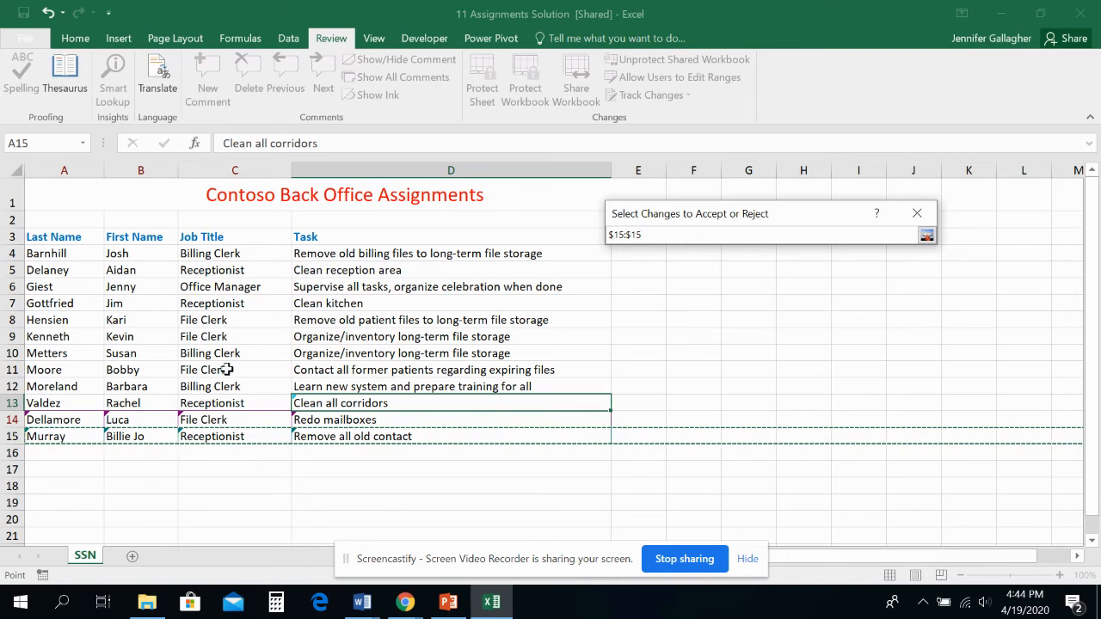
pyautogui.click(926, 236)
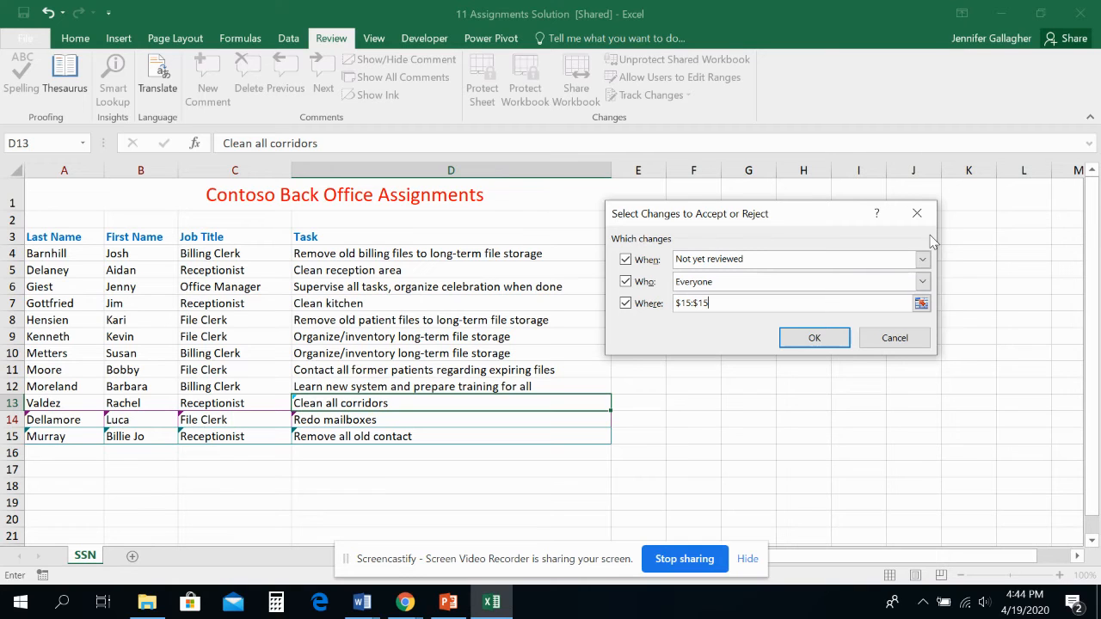
pyautogui.click(824, 338)
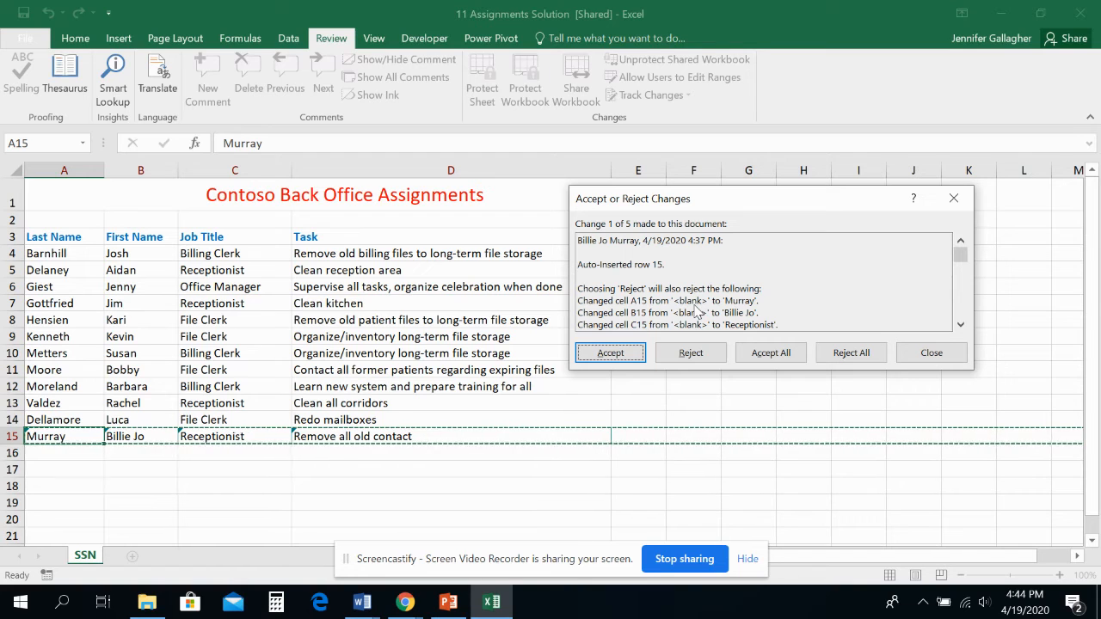
# - Reject all tracked changes in row 15 at once, including the inserted row and its cell entries
pyautogui.click(865, 357)
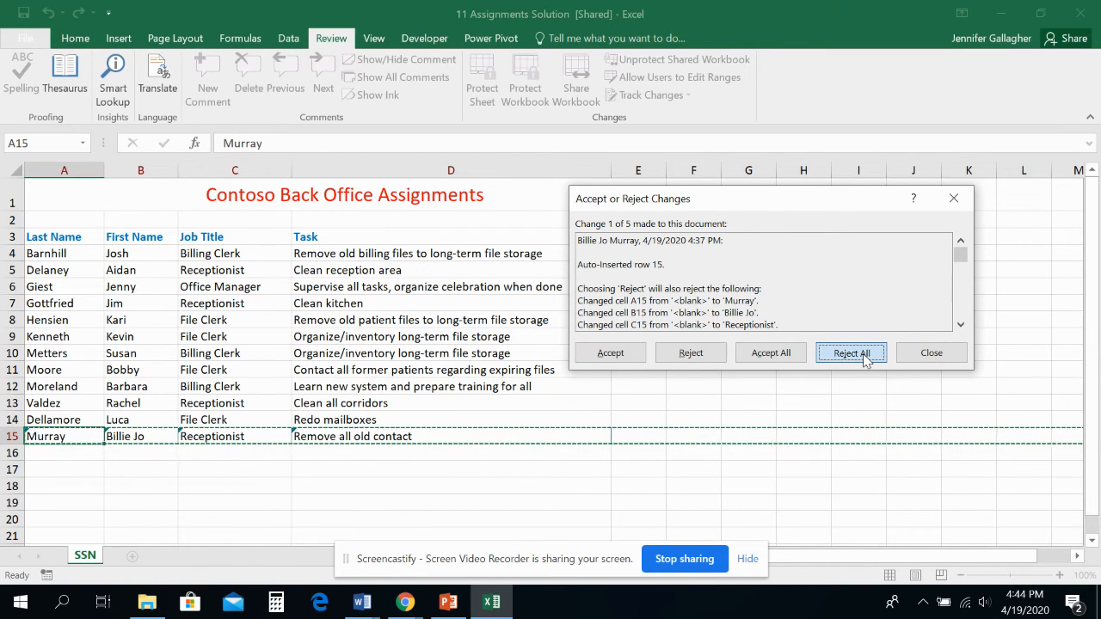
pyautogui.click(865, 358)
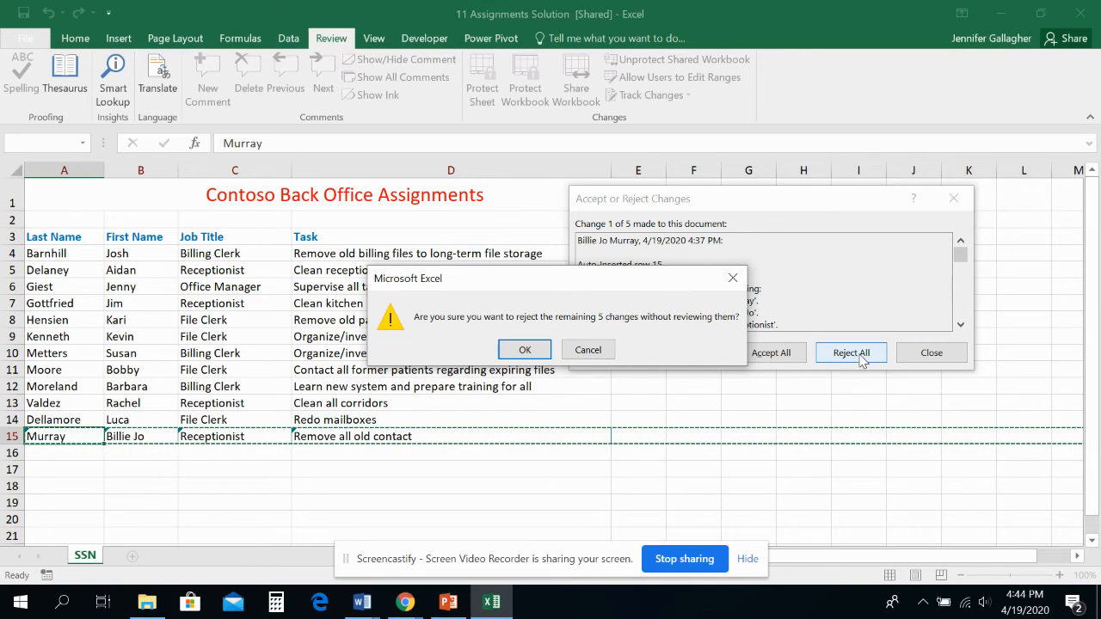
pyautogui.click(524, 349)
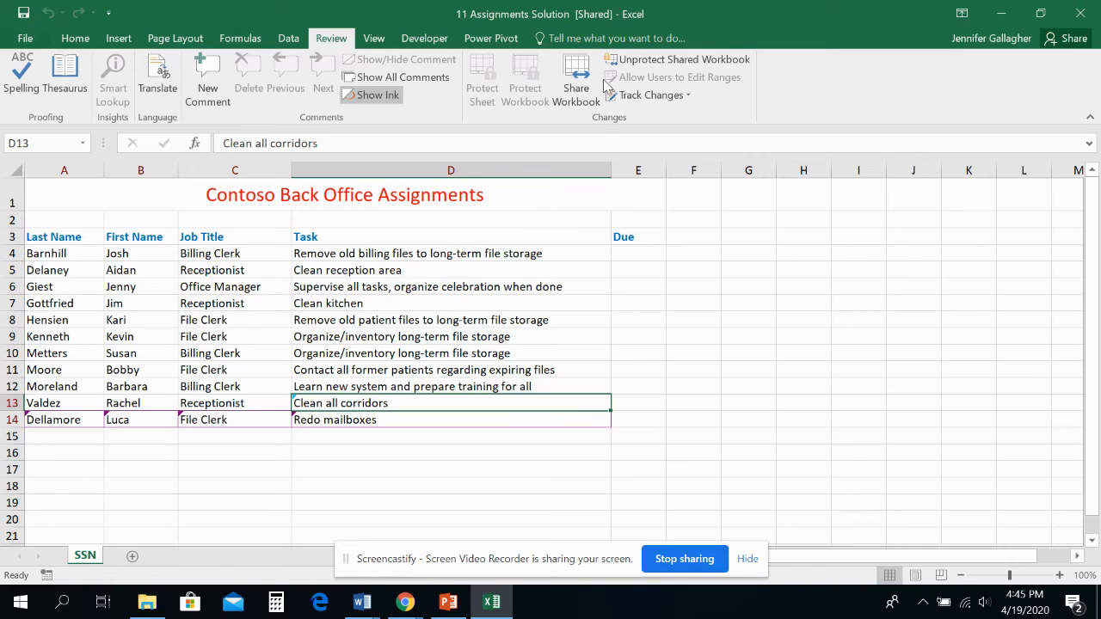
# - Save the shared workbook under the name 11 Assignments Edited Solution in the current L11 - Practice Files folder
pyautogui.click(25, 38)
pyautogui.click(50, 188)
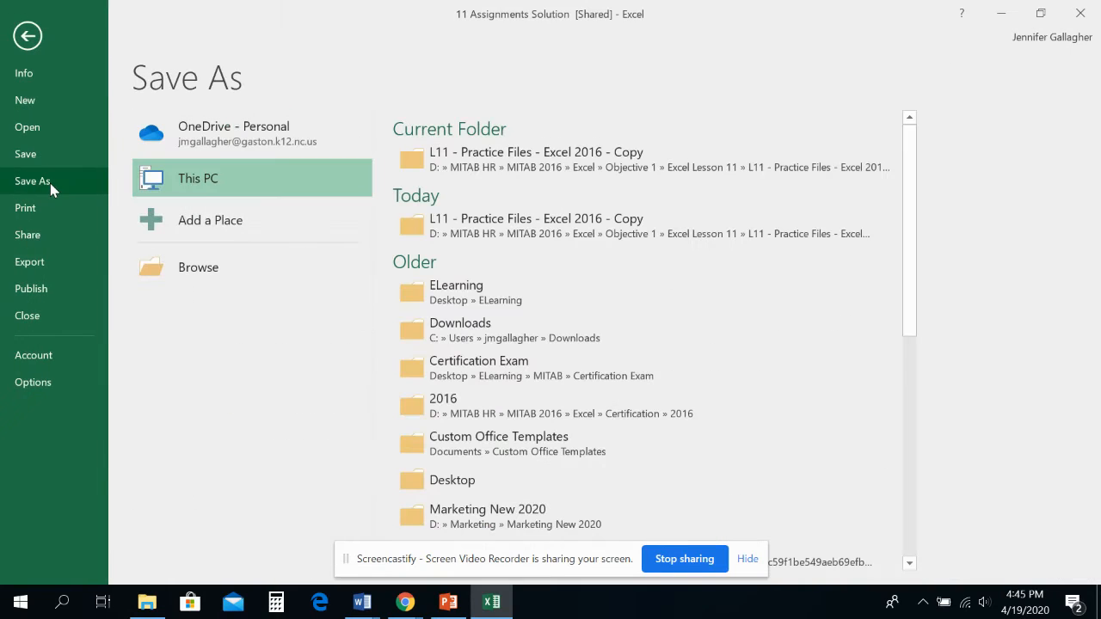
pyautogui.click(503, 166)
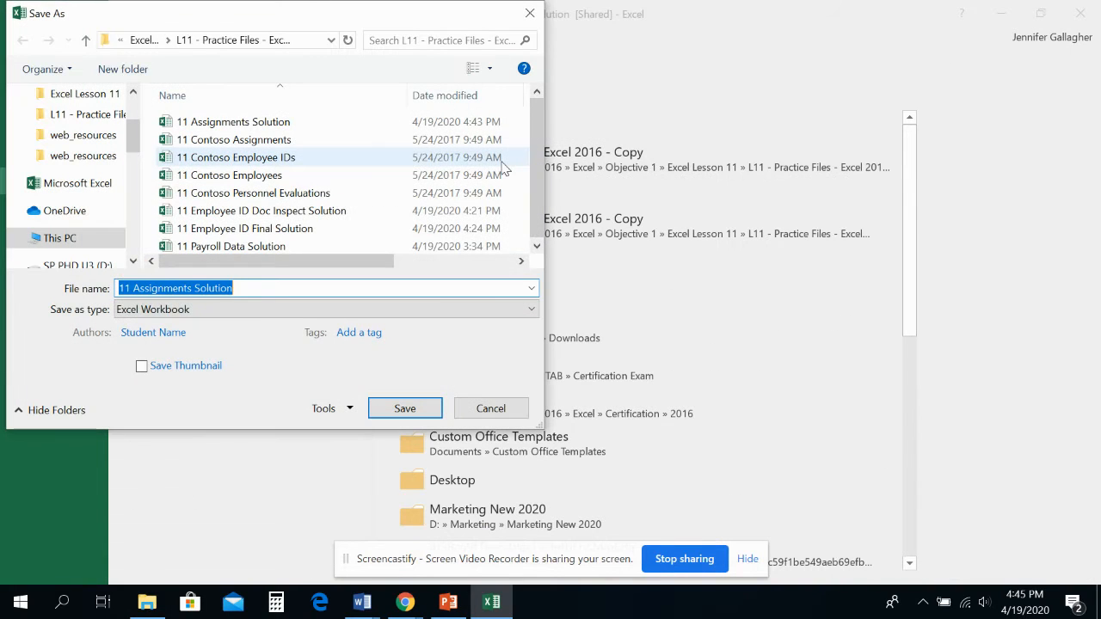
pyautogui.click(393, 287)
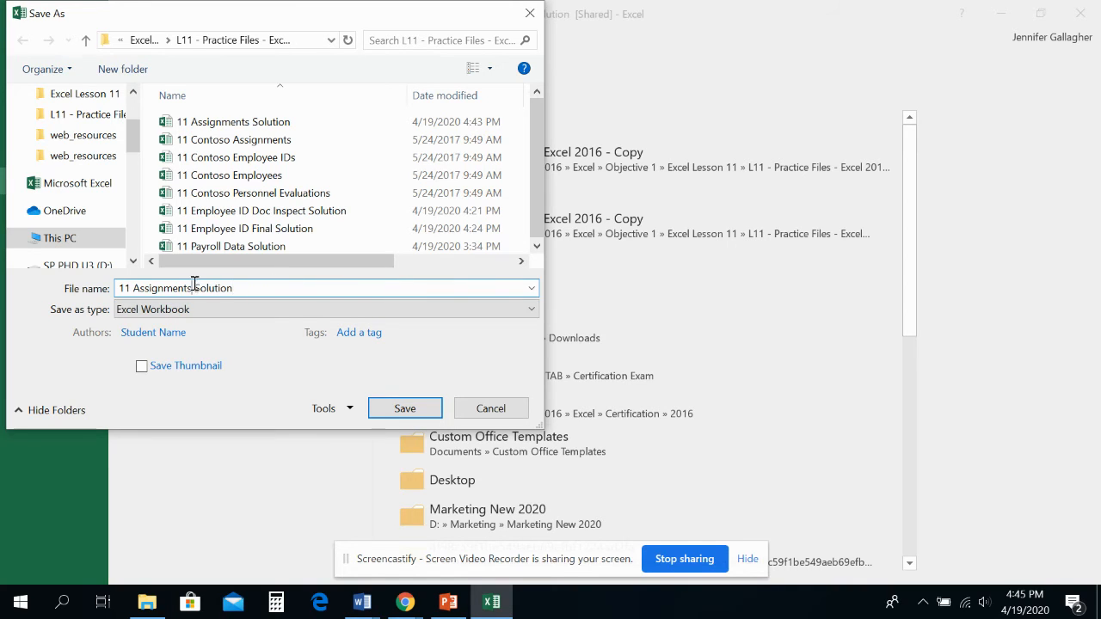
pyautogui.write('Edited')
pyautogui.click(403, 409)
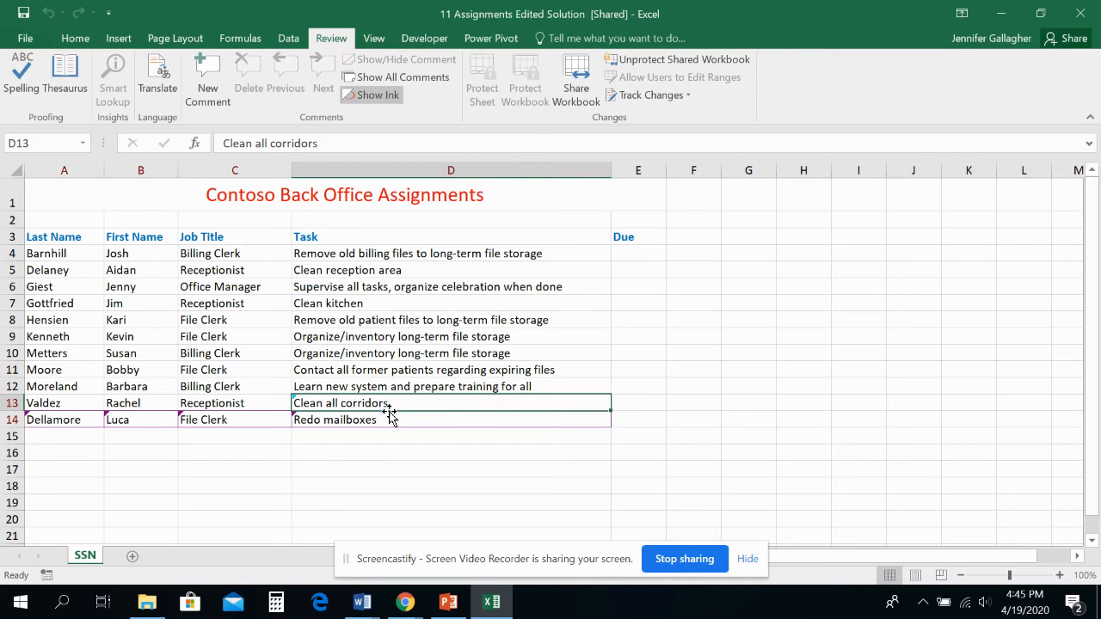
# - List all tracked changes on a new sheet, with the When filter at All and the Who filter switched off
pyautogui.moveTo(390, 417)
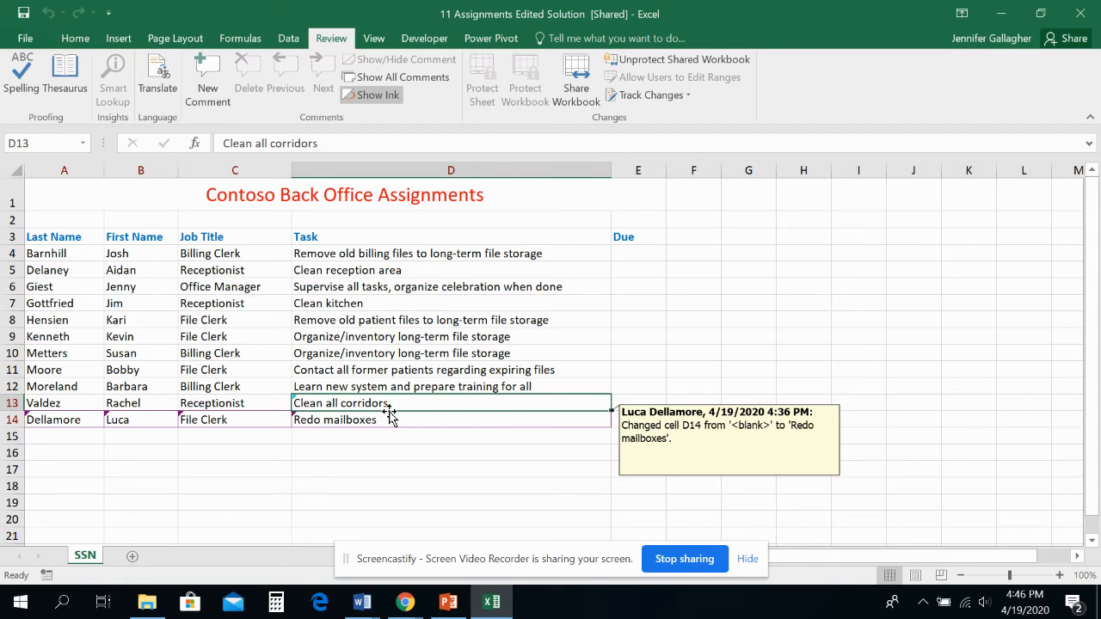
pyautogui.click(622, 96)
pyautogui.click(633, 116)
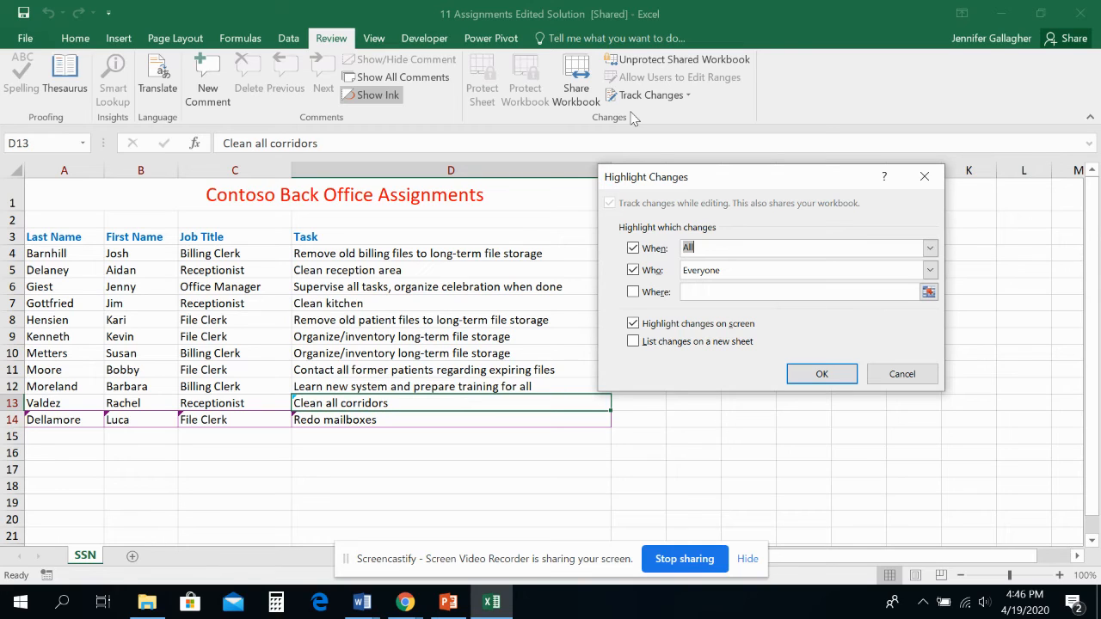
pyautogui.click(633, 271)
pyautogui.click(634, 342)
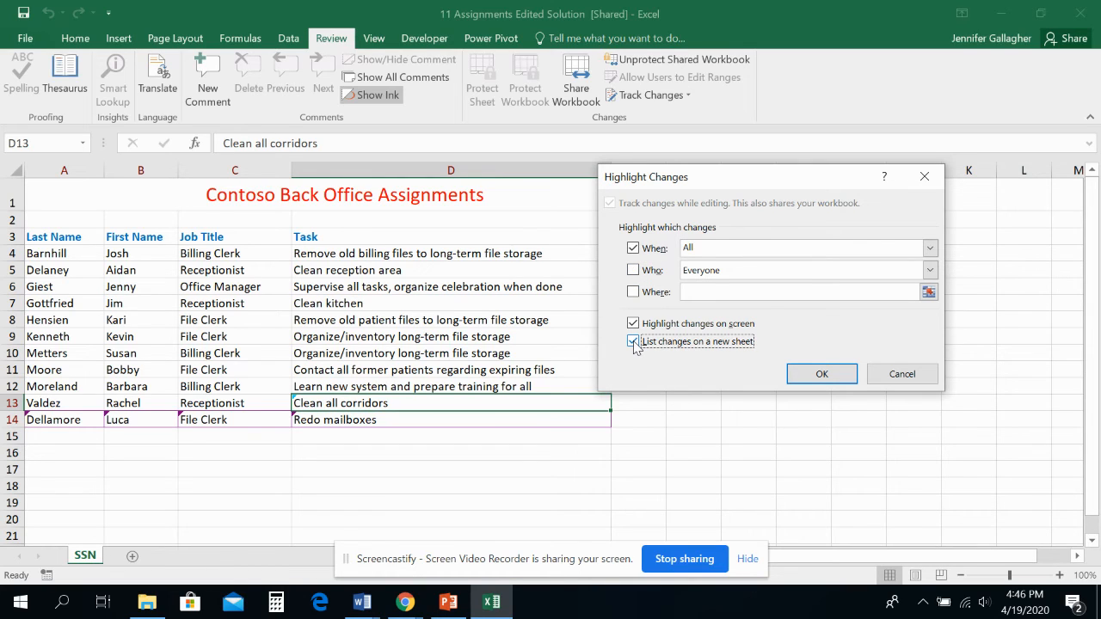
pyautogui.click(809, 373)
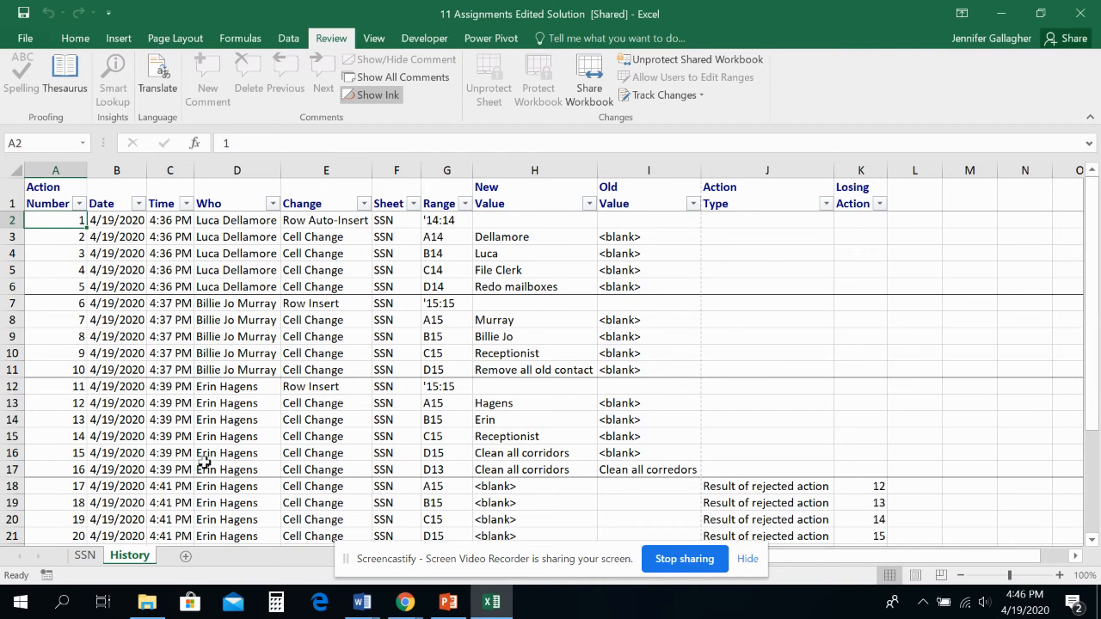
# - Examine the History sheet's log of tracked changes, checking who made each change, its type, range and values
pyautogui.scroll(-4, 207, 461)
pyautogui.scroll(4, 207, 461)
pyautogui.click(242, 199)
pyautogui.click(254, 272)
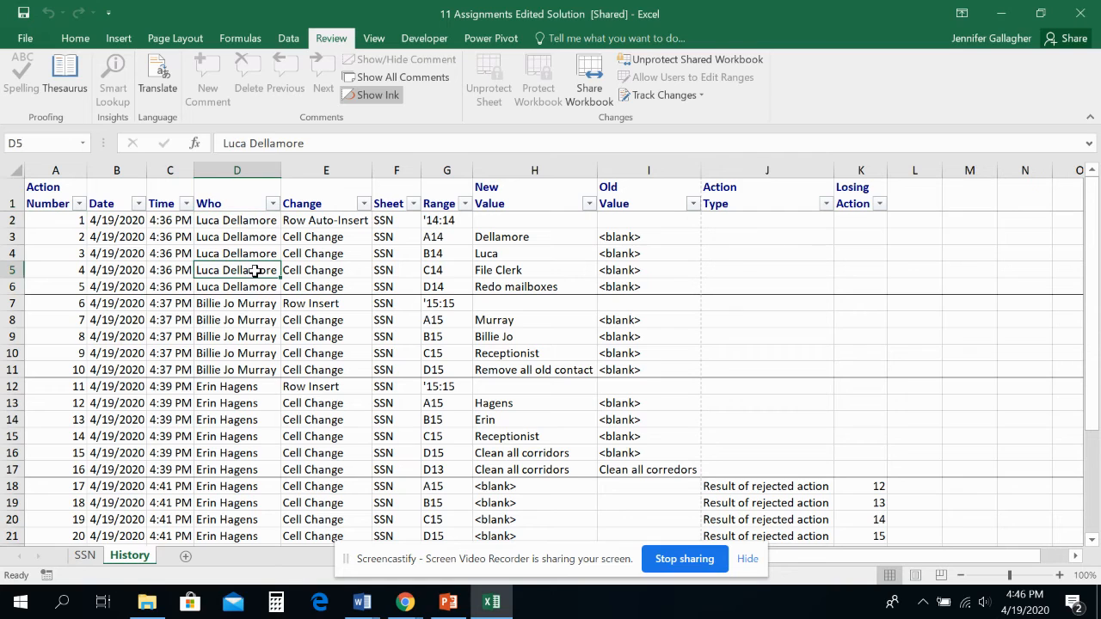
pyautogui.click(386, 285)
pyautogui.click(345, 335)
pyautogui.click(219, 336)
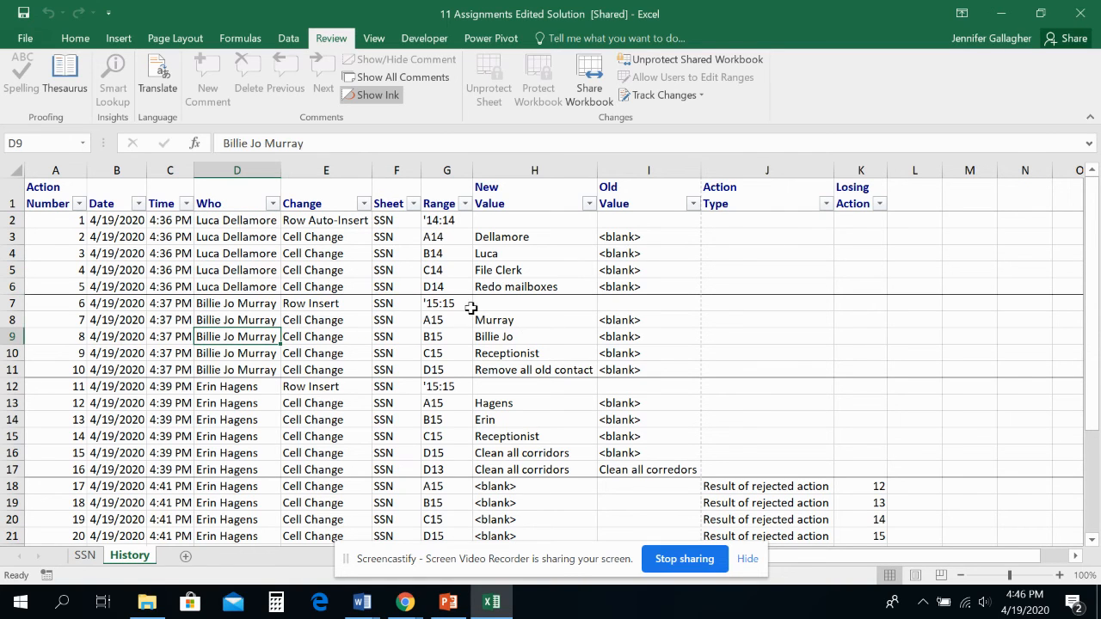
pyautogui.click(216, 203)
pyautogui.click(237, 286)
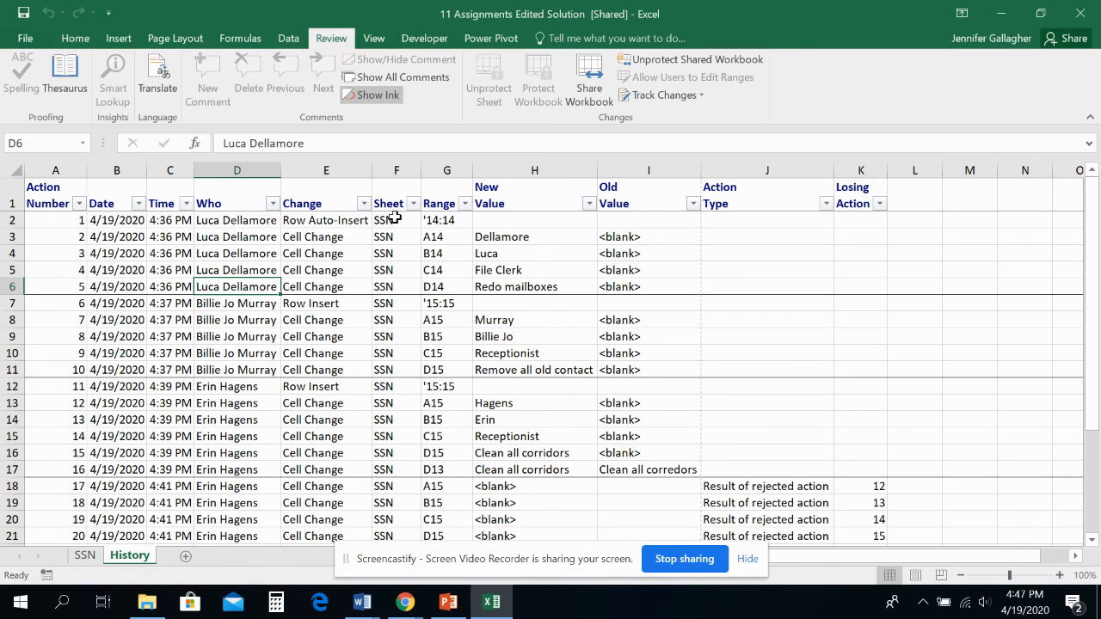
pyautogui.scroll(-5, 541, 325)
pyautogui.scroll(5, 541, 325)
# - Copy the entire History sheet and paste it into a new blank workbook starting at cell A1
pyautogui.click(12, 167)
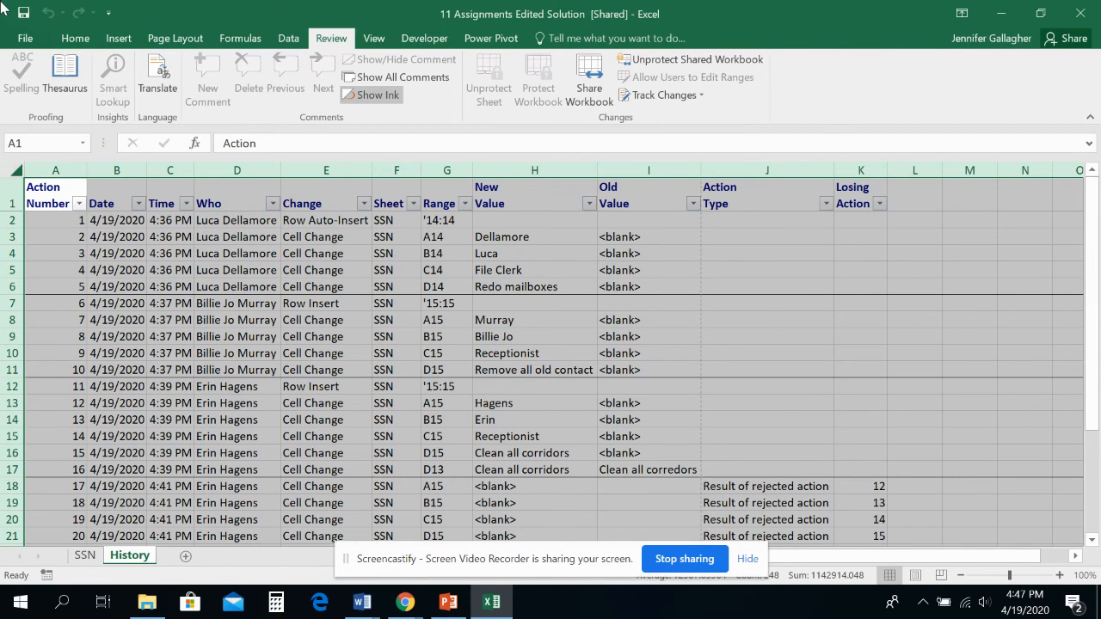
pyautogui.click(72, 40)
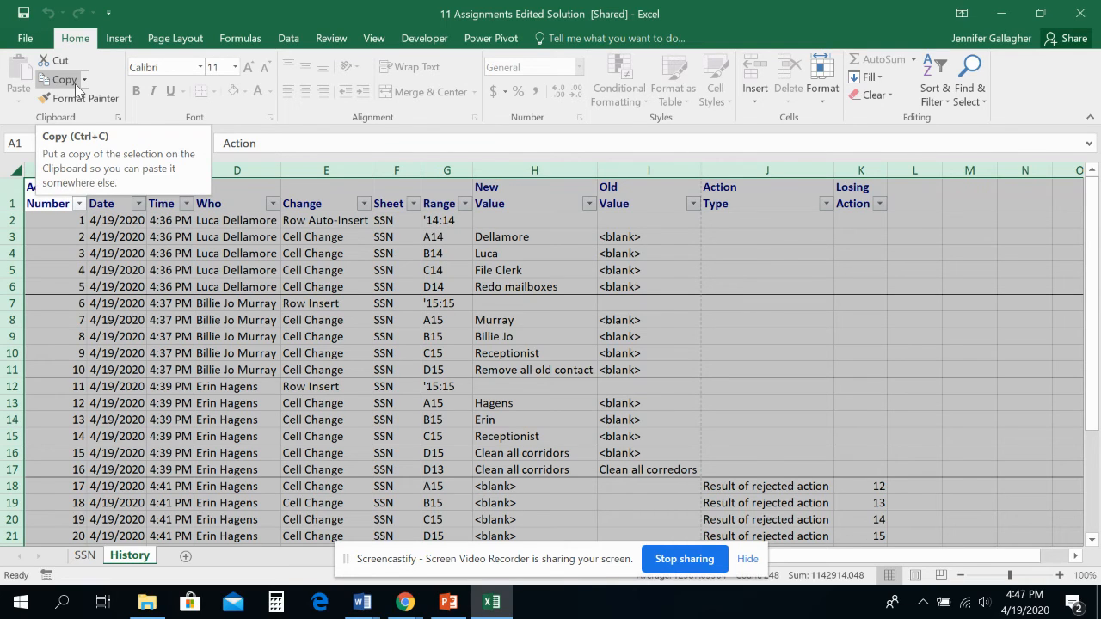
pyautogui.click(72, 79)
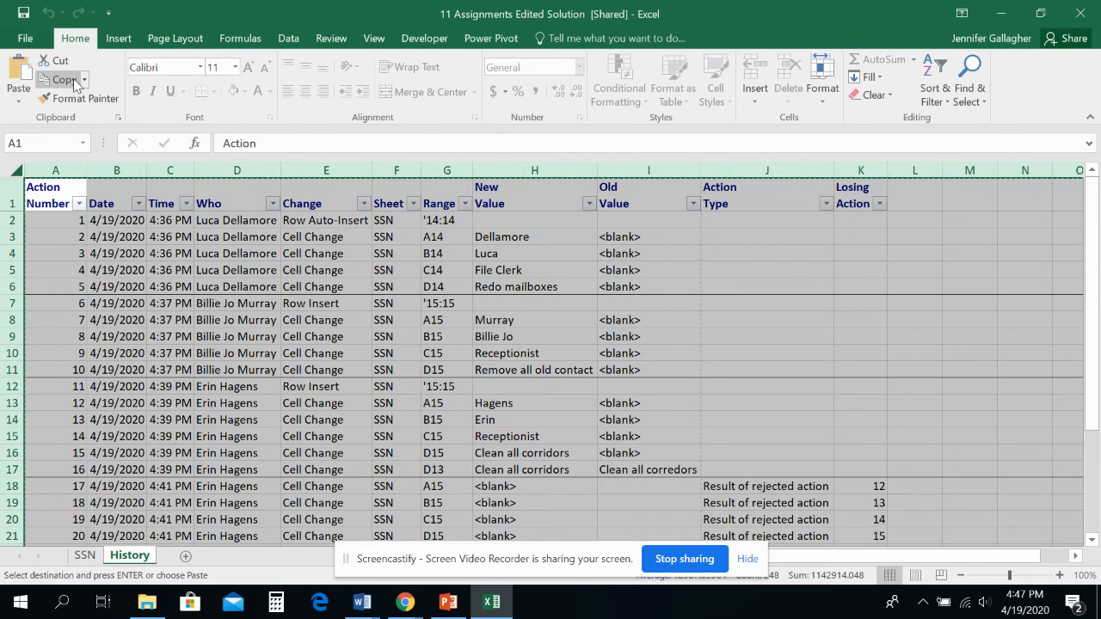
pyautogui.hotkey('ctrl', 'n')
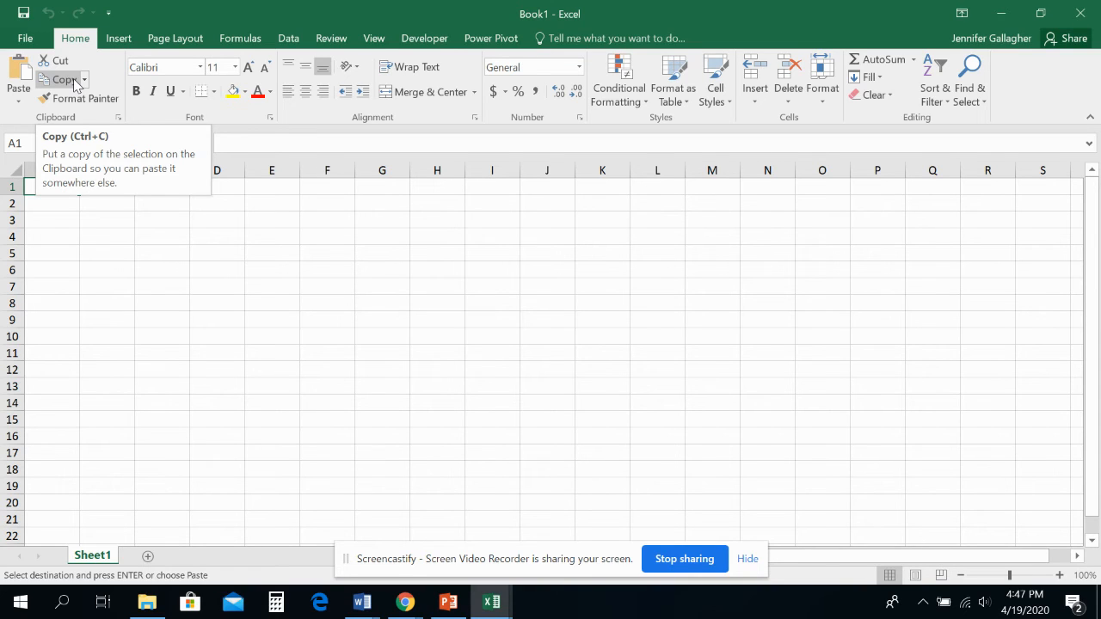
pyautogui.click(19, 76)
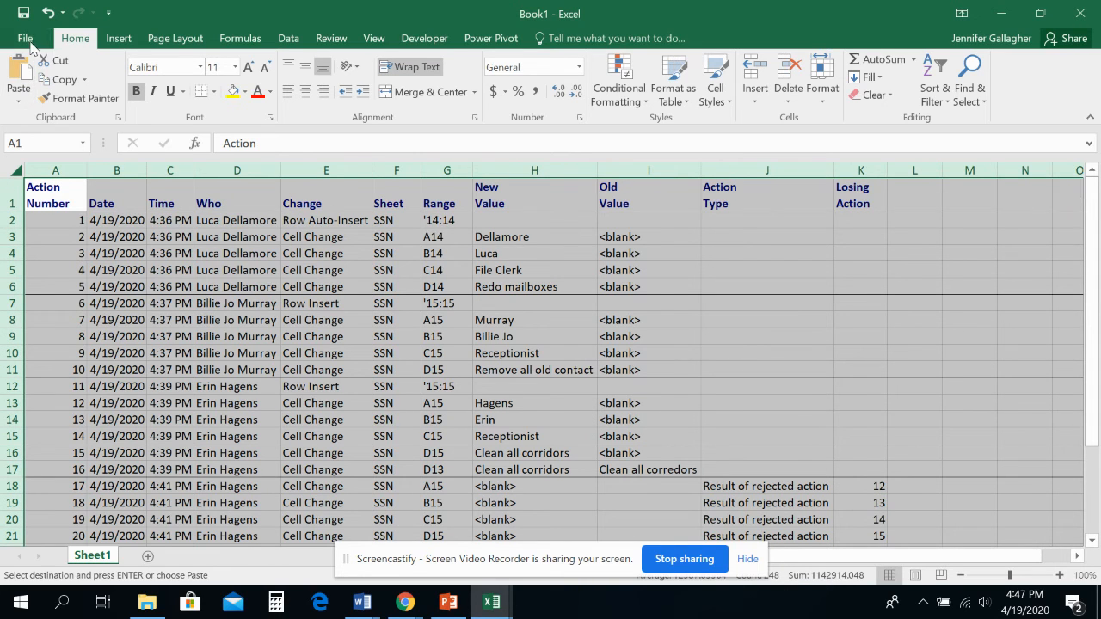
# - Begin saving the new workbook as a separate file and open MITAB HR > MITAB 2016 on drive D
pyautogui.click(29, 41)
pyautogui.click(48, 180)
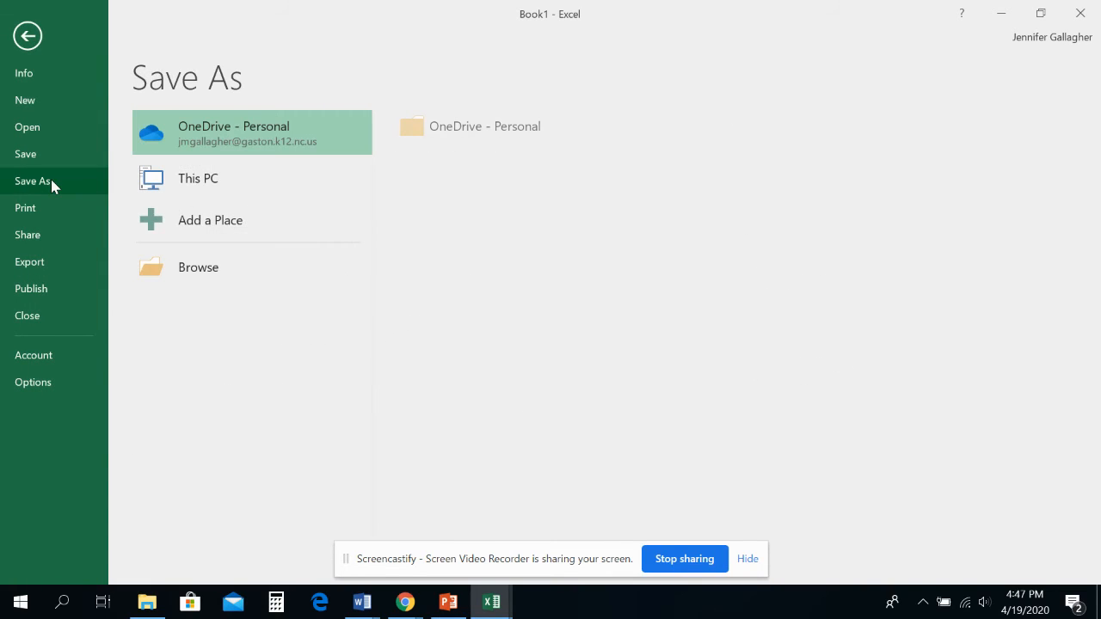
pyautogui.click(256, 266)
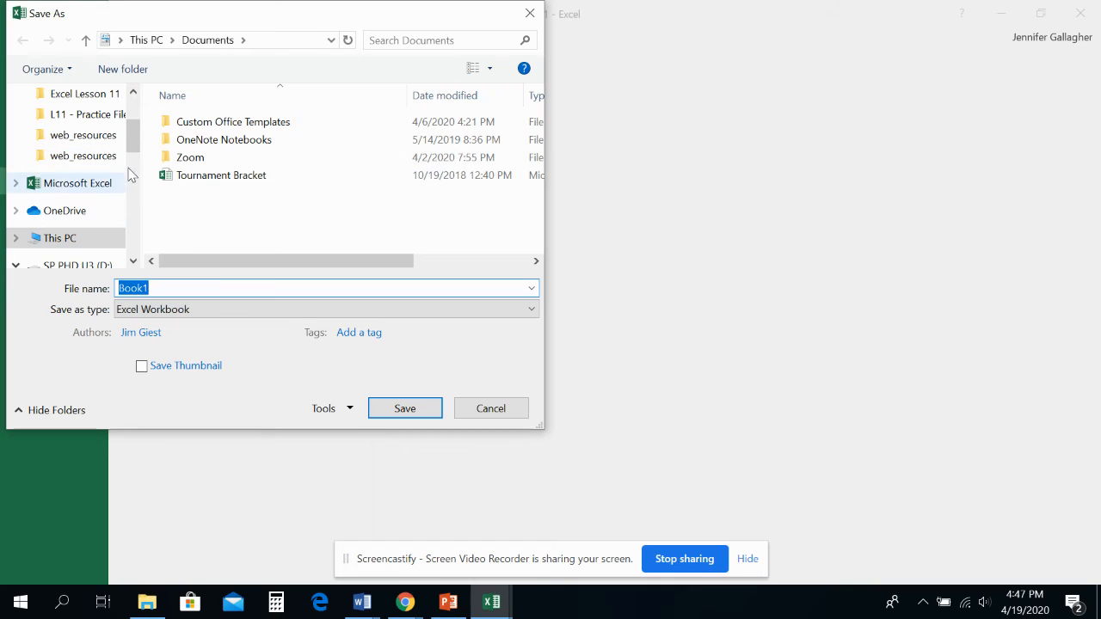
pyautogui.scroll(-1, 131, 142)
pyautogui.click(104, 222)
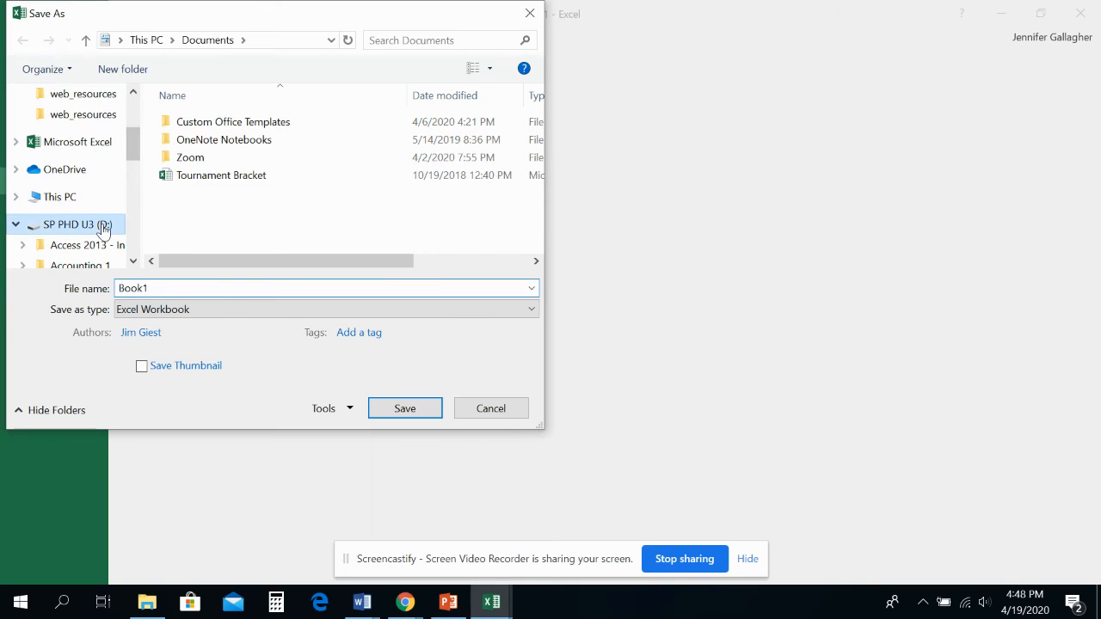
pyautogui.scroll(-5, 534, 115)
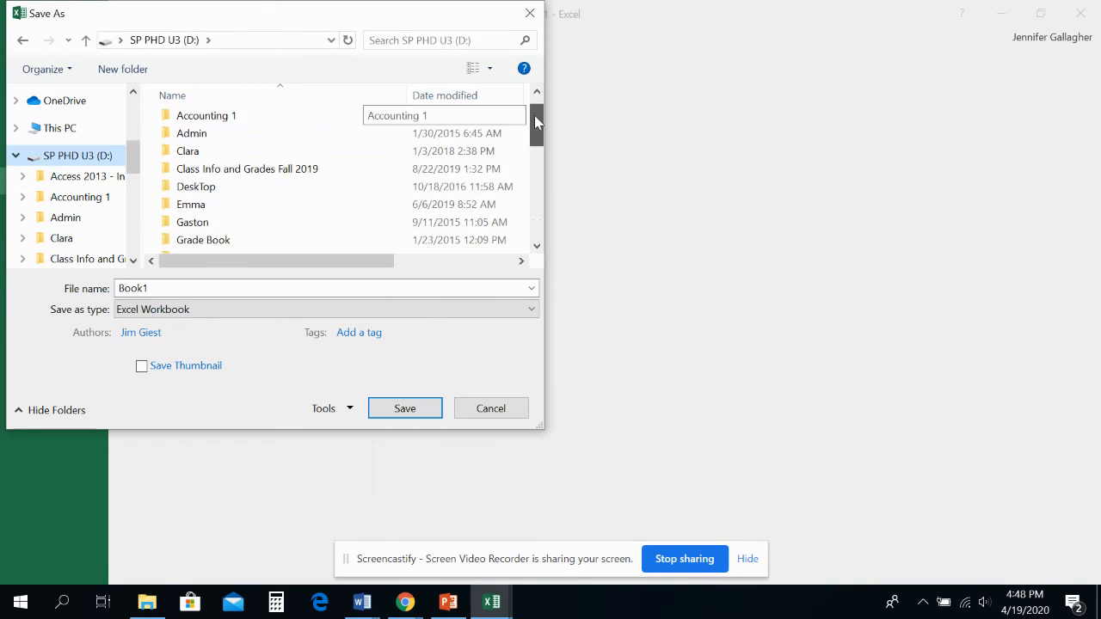
pyautogui.doubleClick(286, 150)
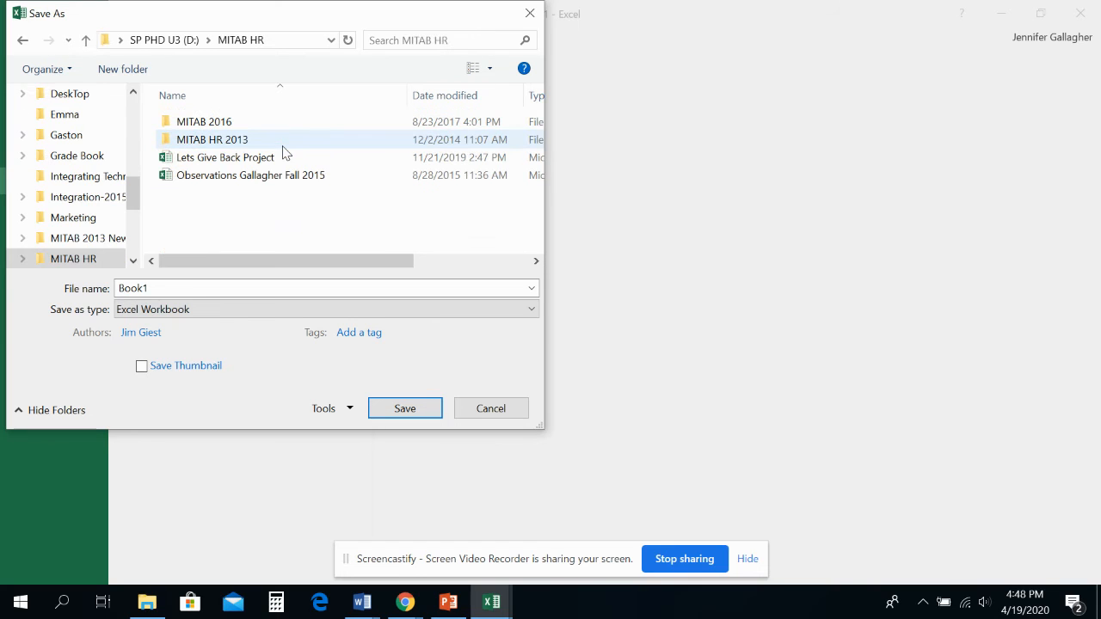
pyautogui.doubleClick(266, 123)
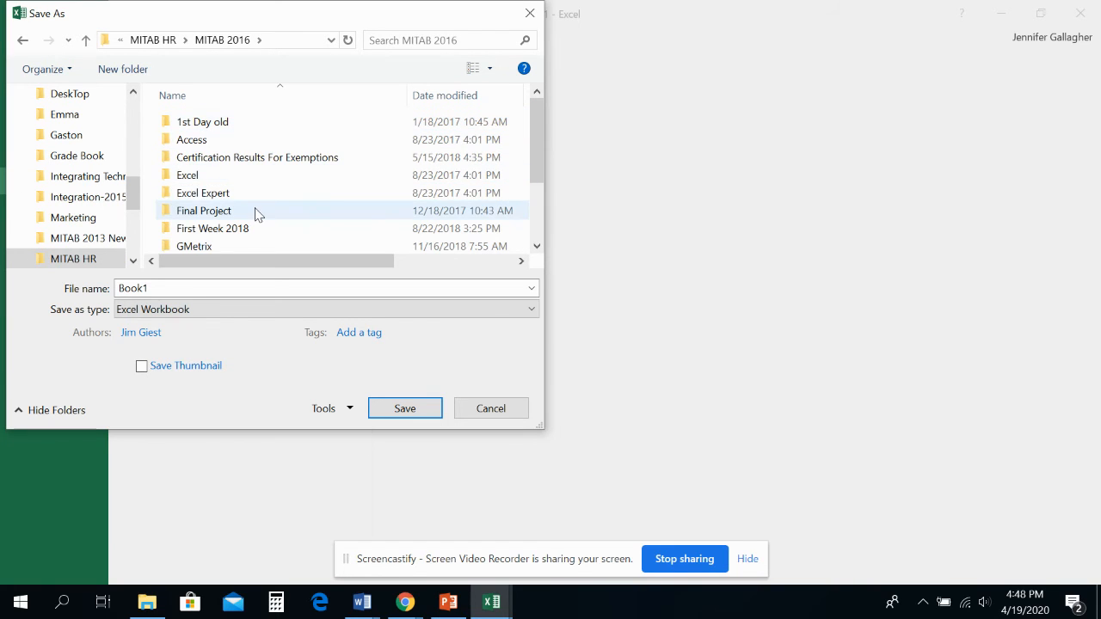
# - Set the save location to the L11 - Practice Files folder within Excel > Objective 1 > Excel Lesson 11
pyautogui.scroll(-2, 253, 211)
pyautogui.scroll(2, 253, 203)
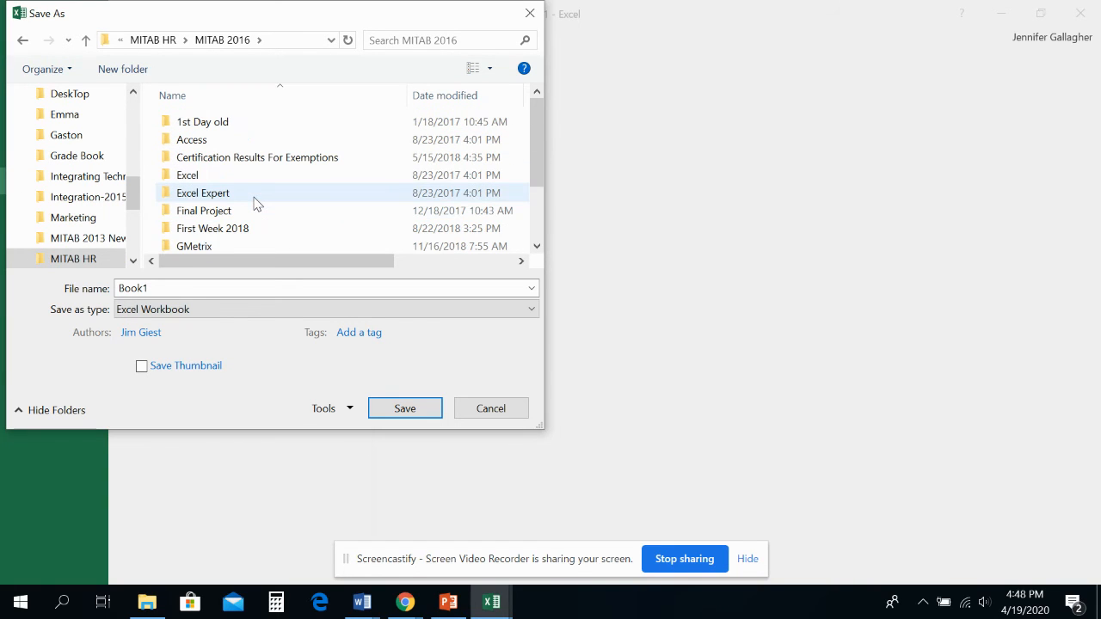
pyautogui.doubleClick(233, 175)
pyautogui.scroll(-1, 236, 164)
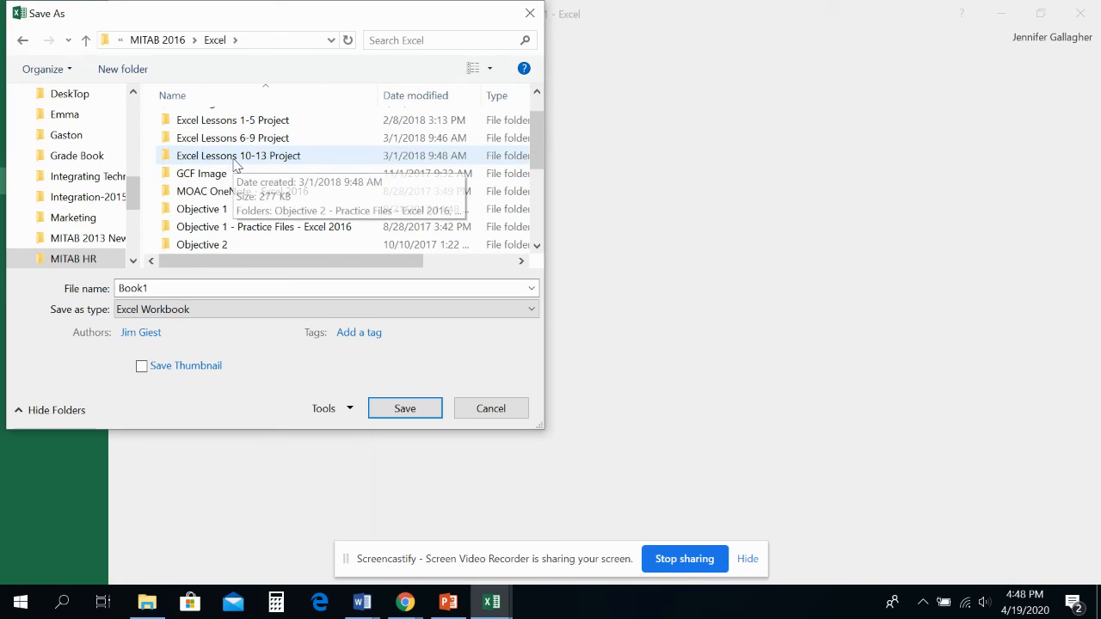
pyautogui.doubleClick(206, 209)
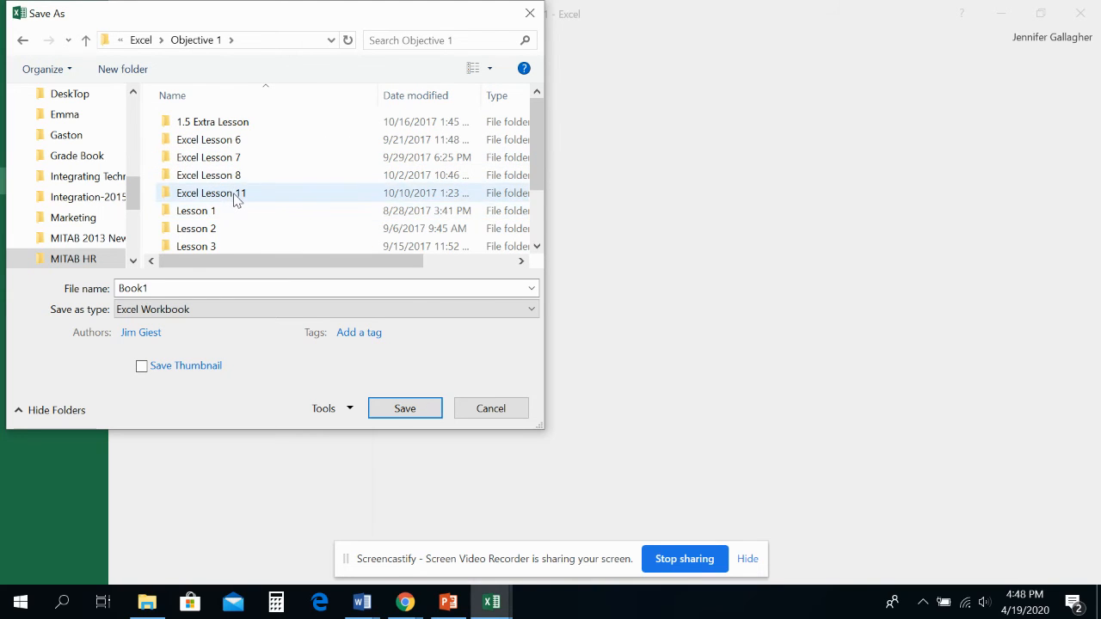
pyautogui.doubleClick(236, 194)
pyautogui.click(277, 143)
pyautogui.doubleClick(277, 148)
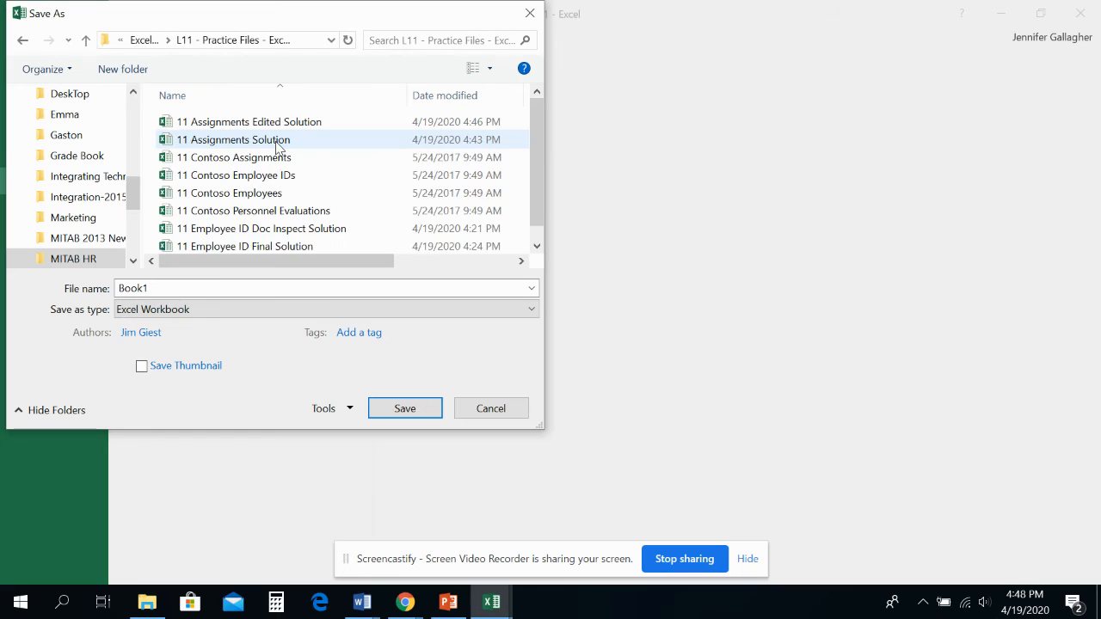
# - Save the new workbook as 11 Assignments History Solution in the Excel Workbook format and close it
pyautogui.scroll(-1, 232, 255)
pyautogui.click(210, 284)
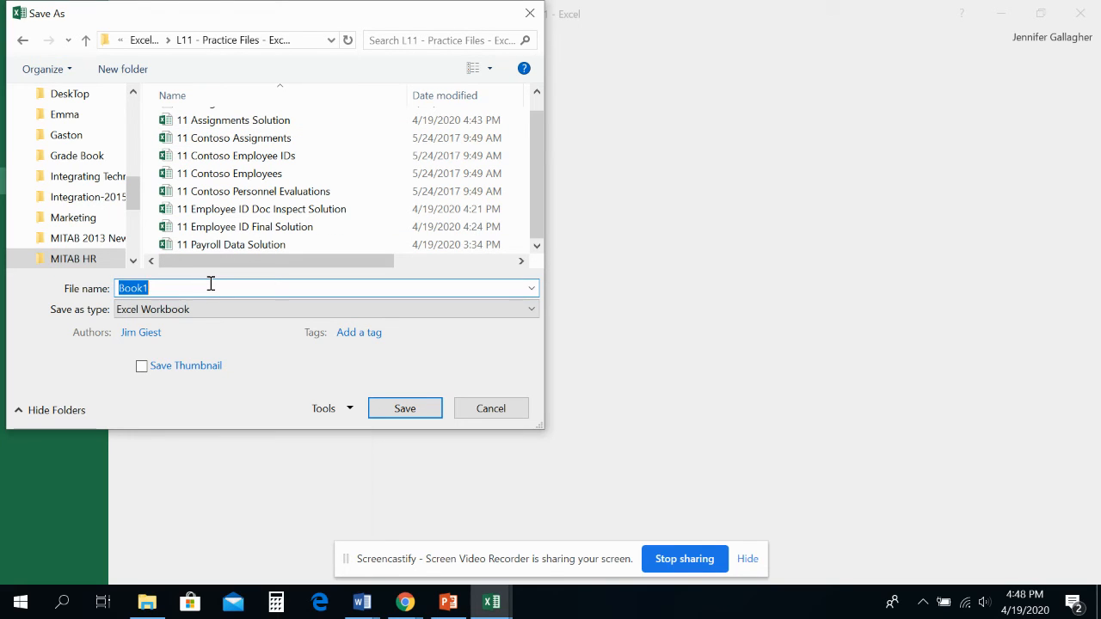
pyautogui.write('11 As')
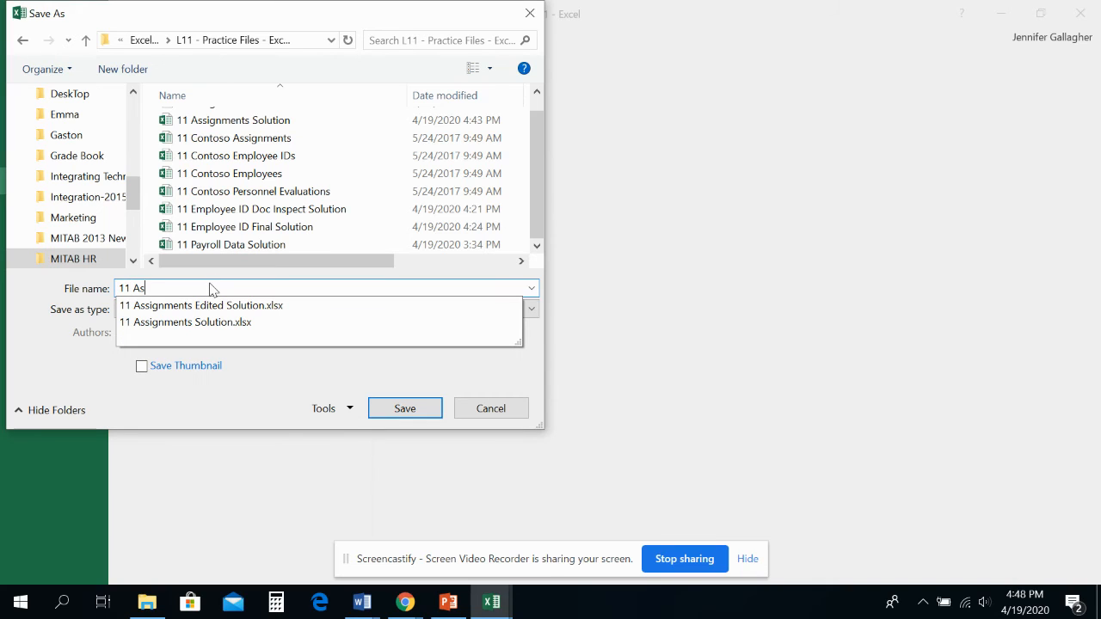
pyautogui.write('signments Hist')
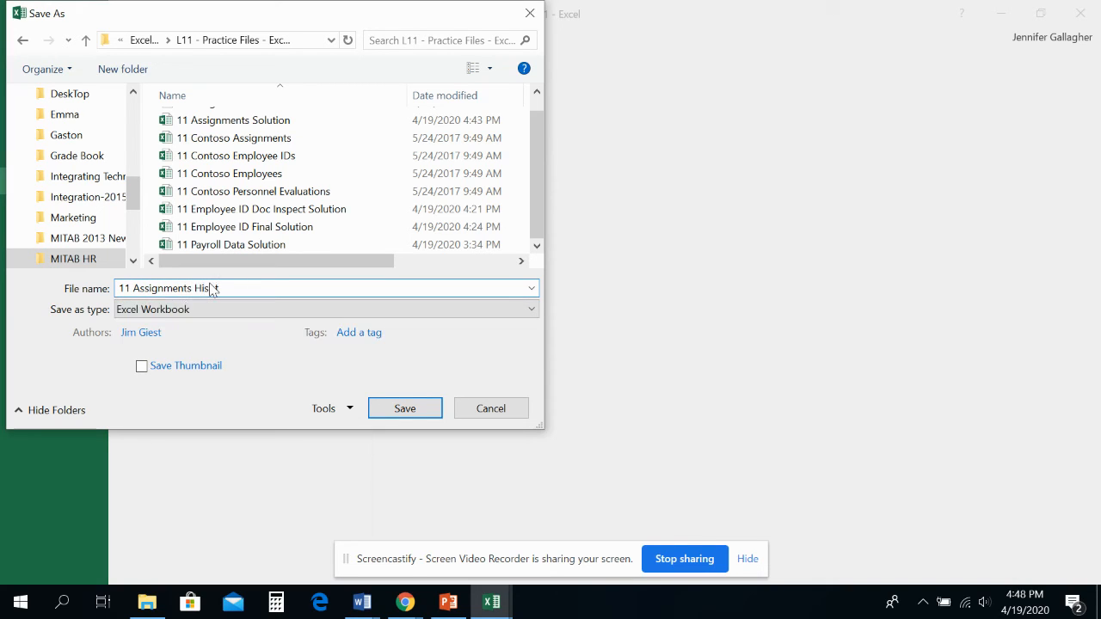
pyautogui.write('ory Solution')
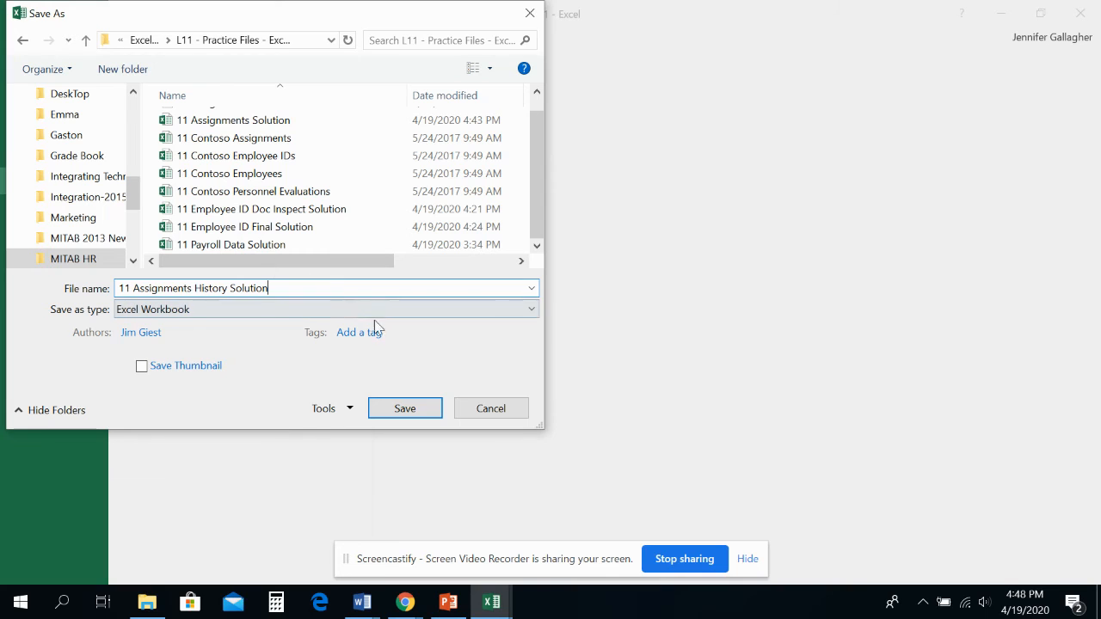
pyautogui.click(405, 409)
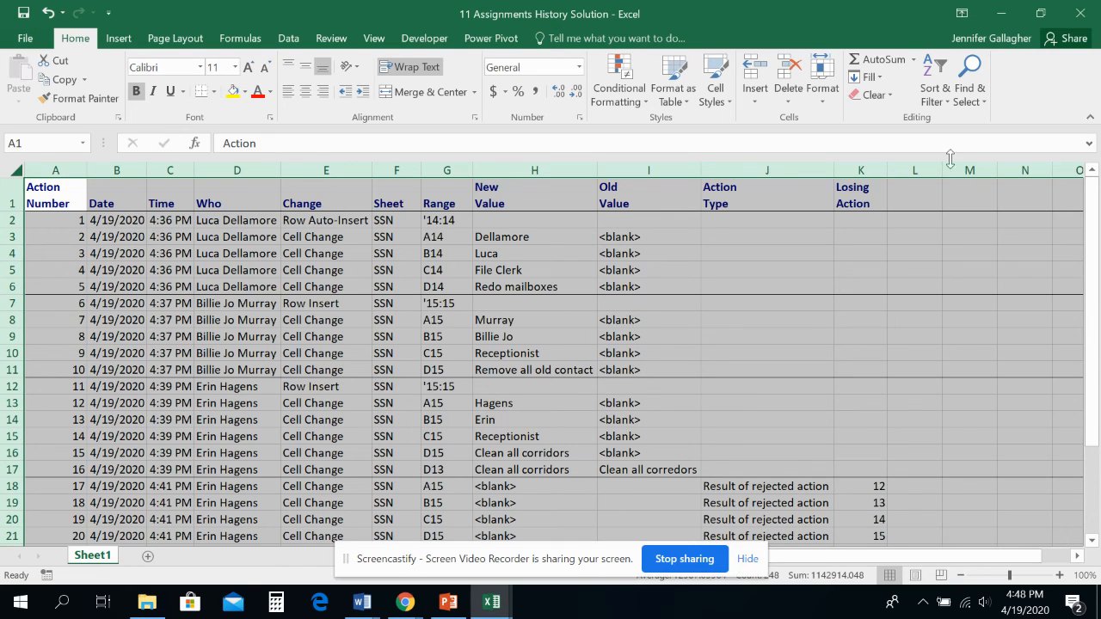
pyautogui.click(1081, 12)
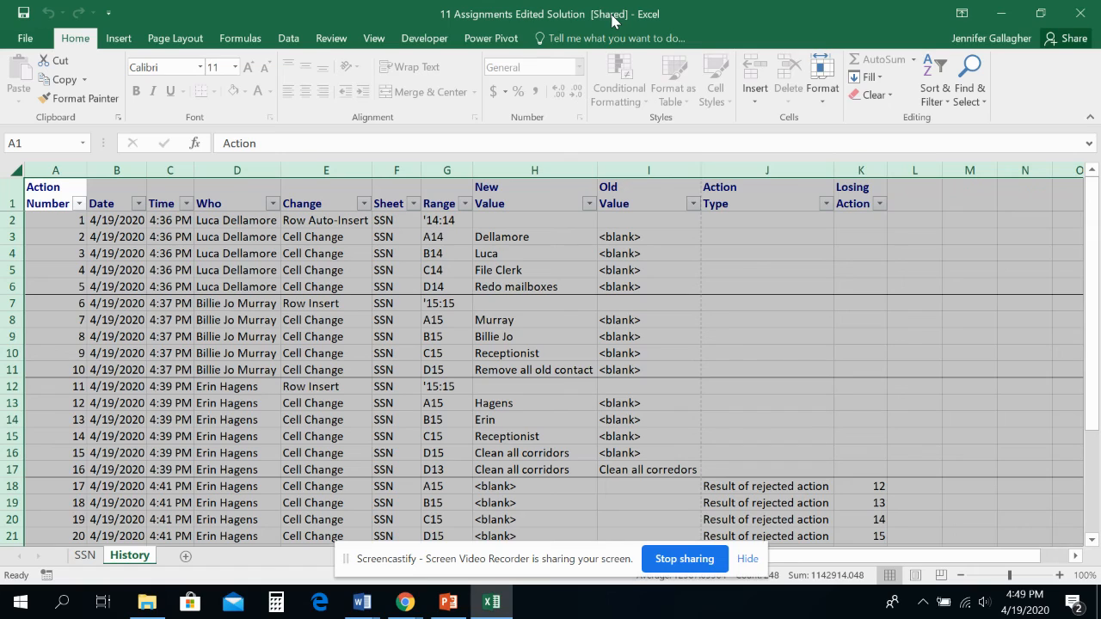
# - Unprotect the shared 11 Assignments Edited Solution workbook and remove it from shared use by disallowing changes by more than one user
pyautogui.click(340, 43)
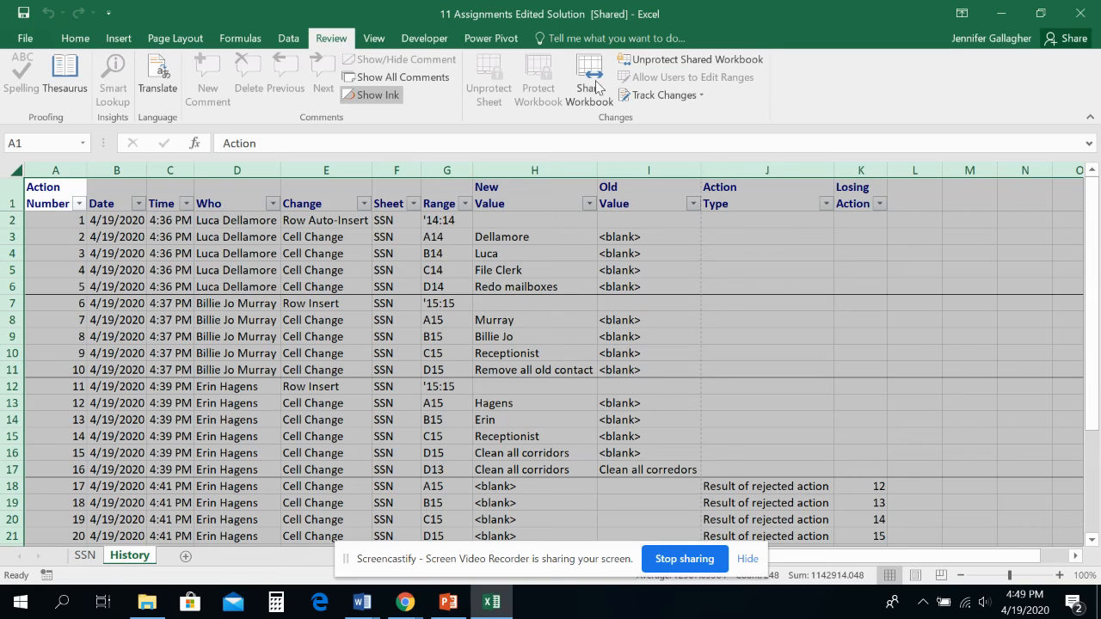
pyautogui.click(676, 61)
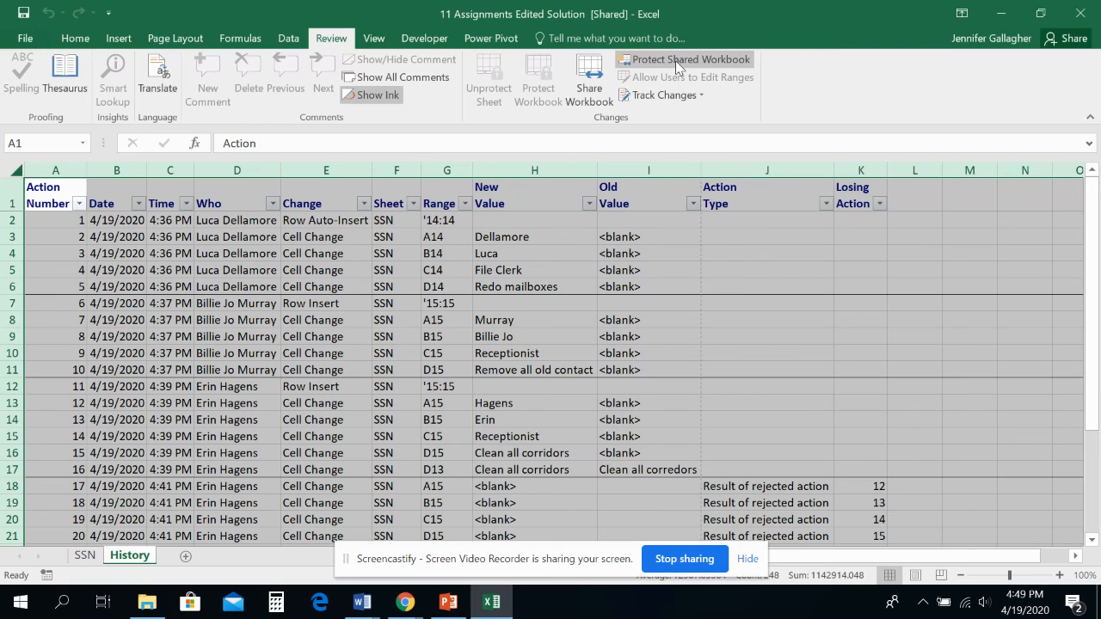
pyautogui.click(590, 98)
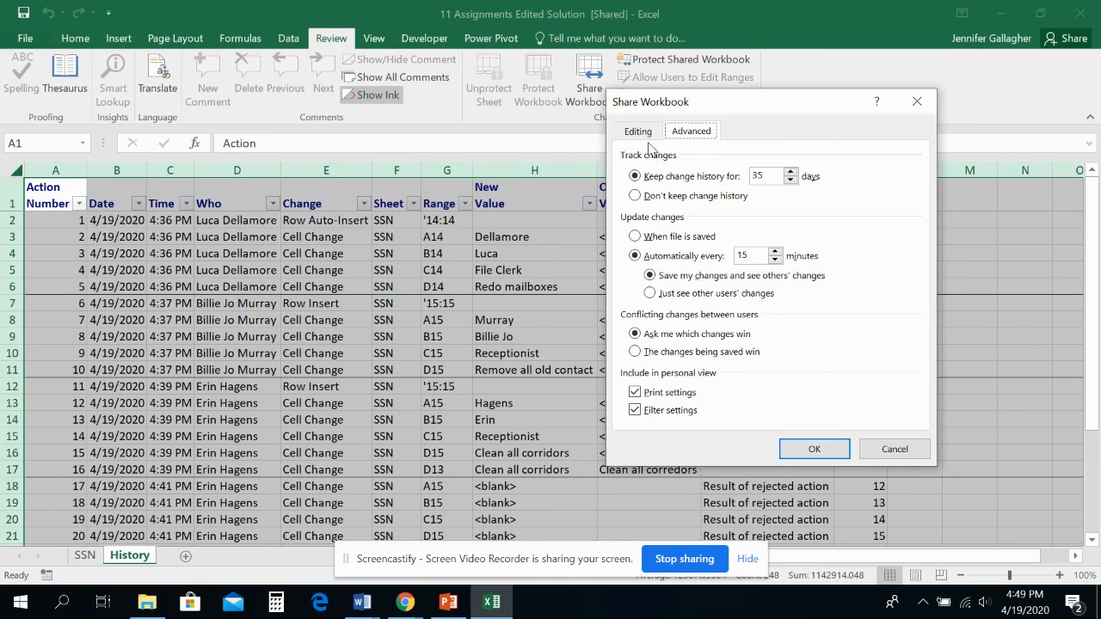
pyautogui.click(647, 138)
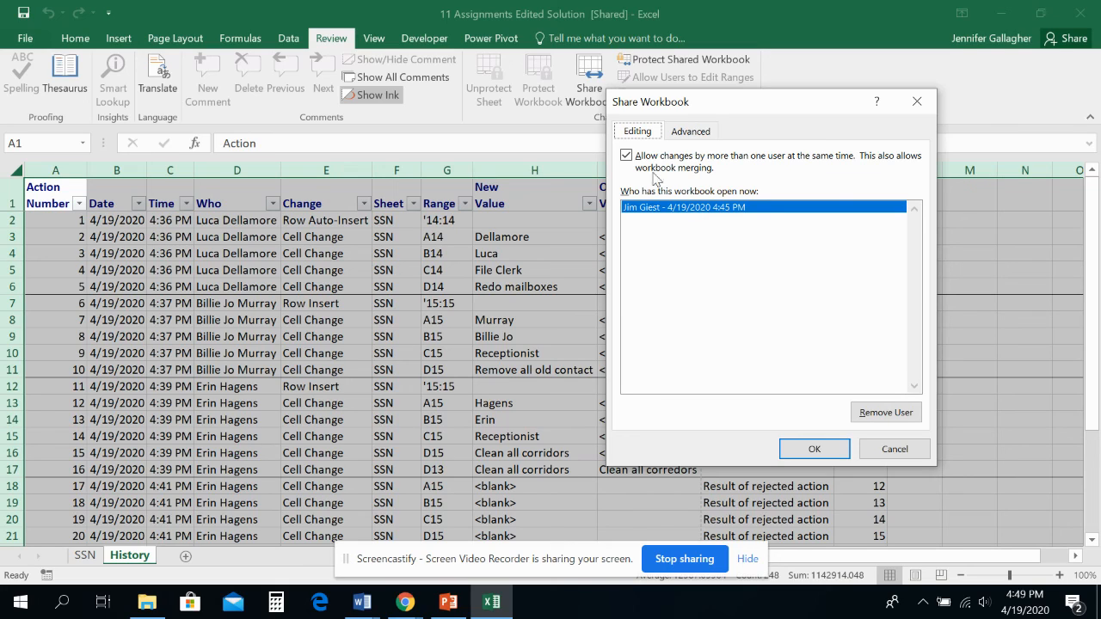
pyautogui.click(626, 157)
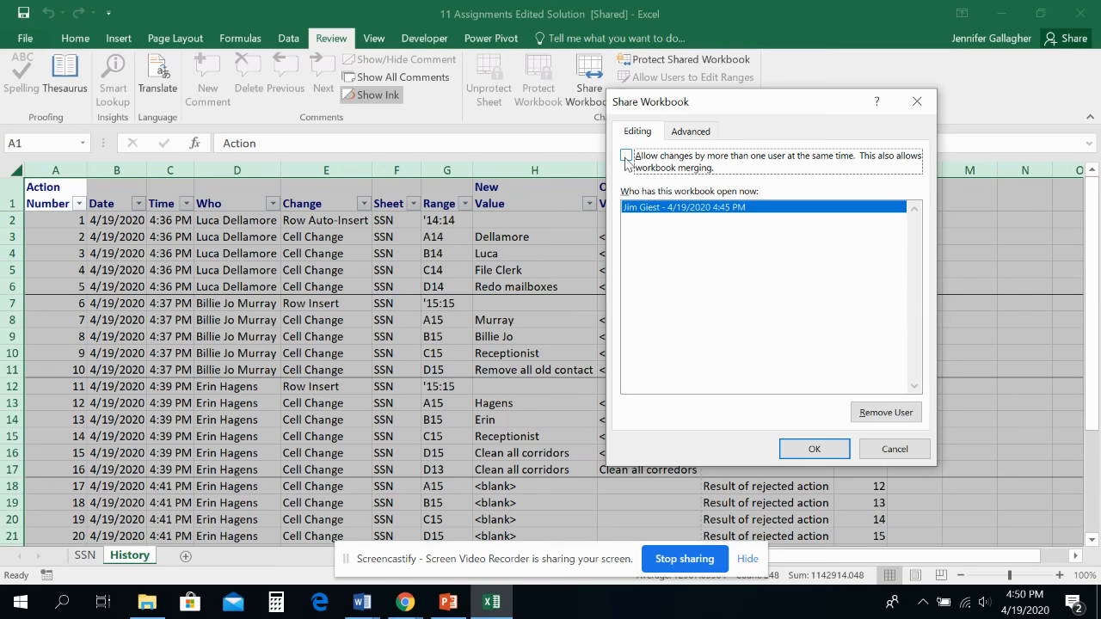
pyautogui.click(814, 450)
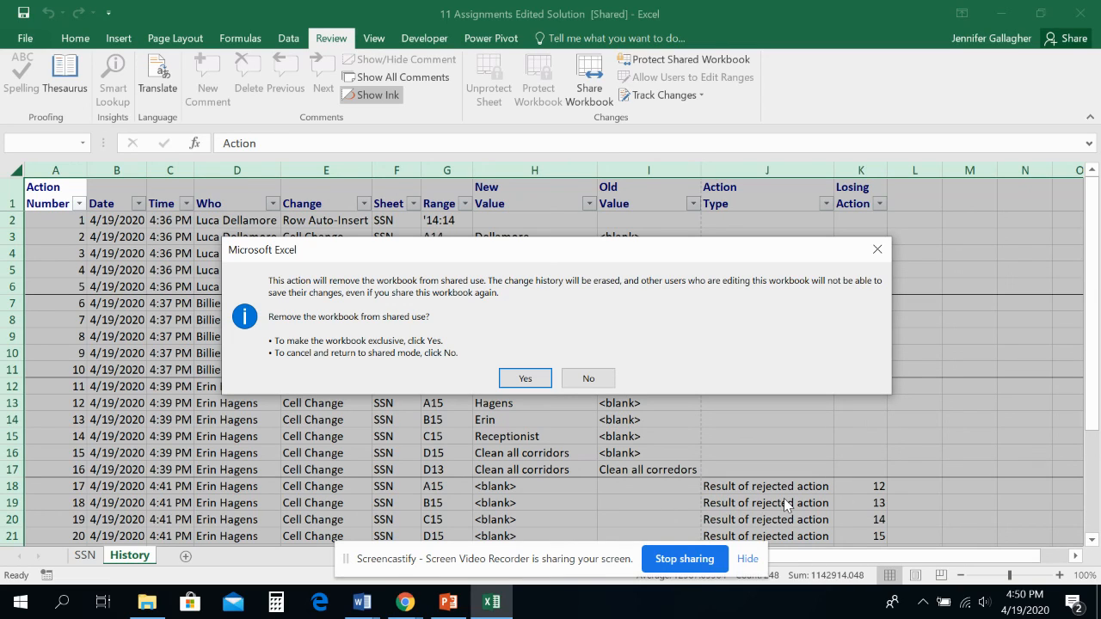
pyautogui.click(527, 378)
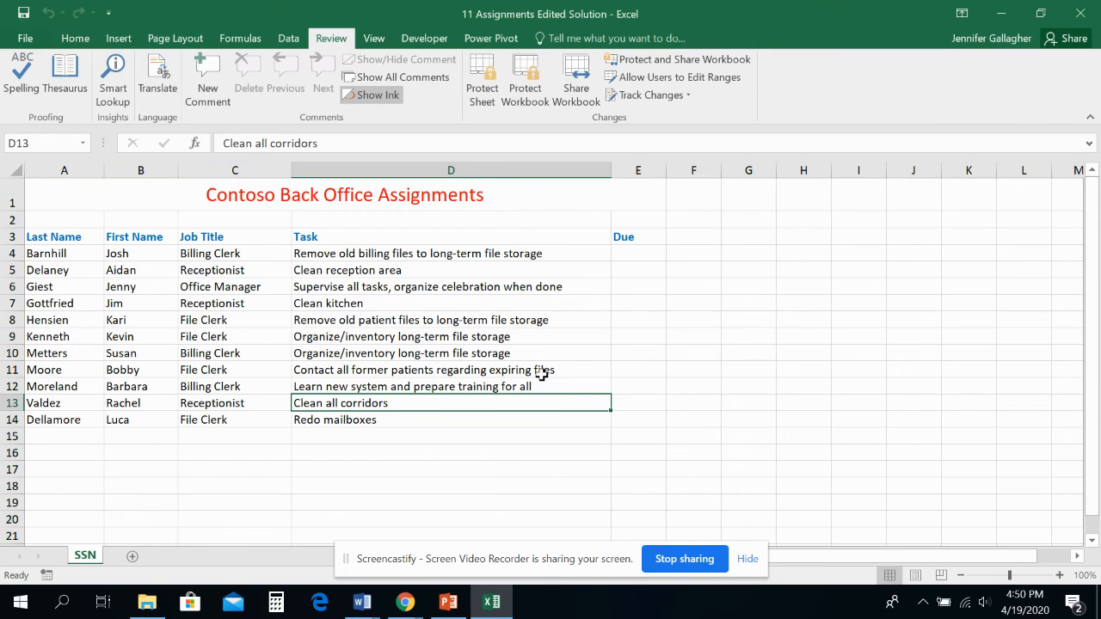